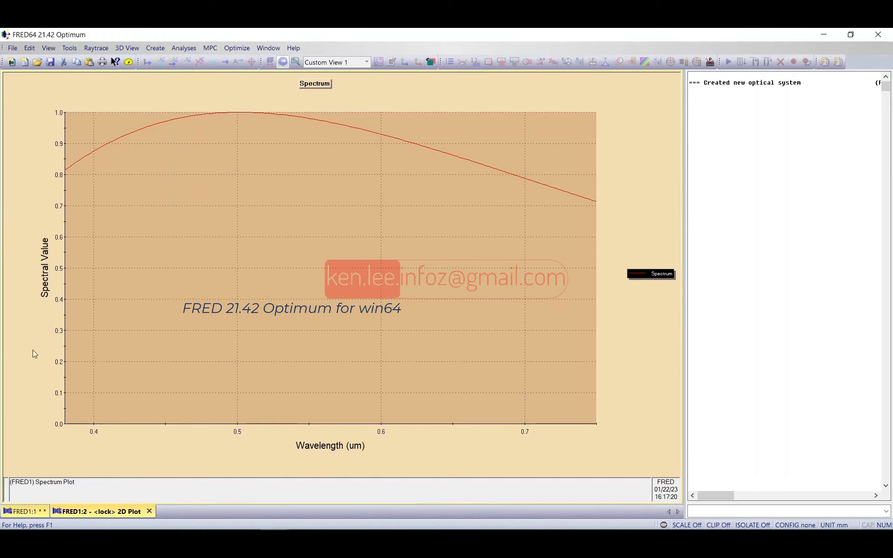
Close the spectrum plot and start a new incoherent plane wave source primitive under Optical Sources.
click(150, 512)
click(46, 92)
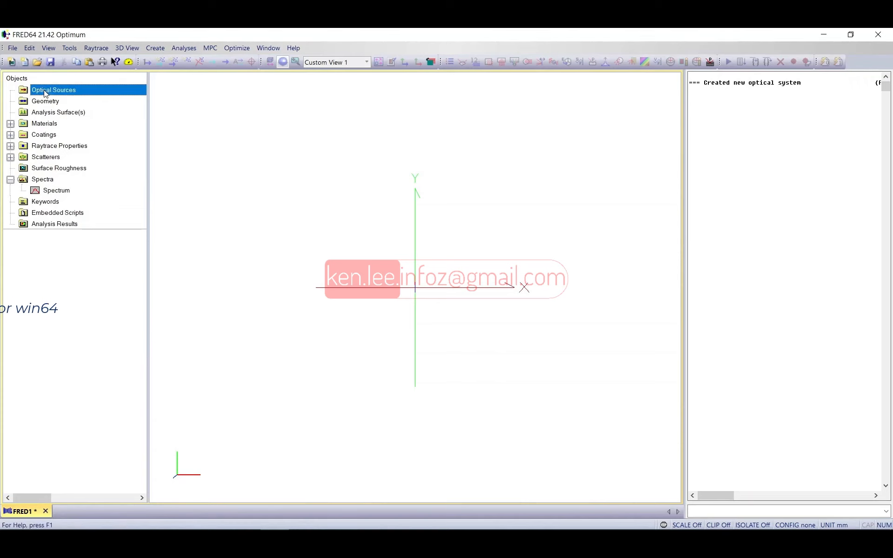
right_click(55, 92)
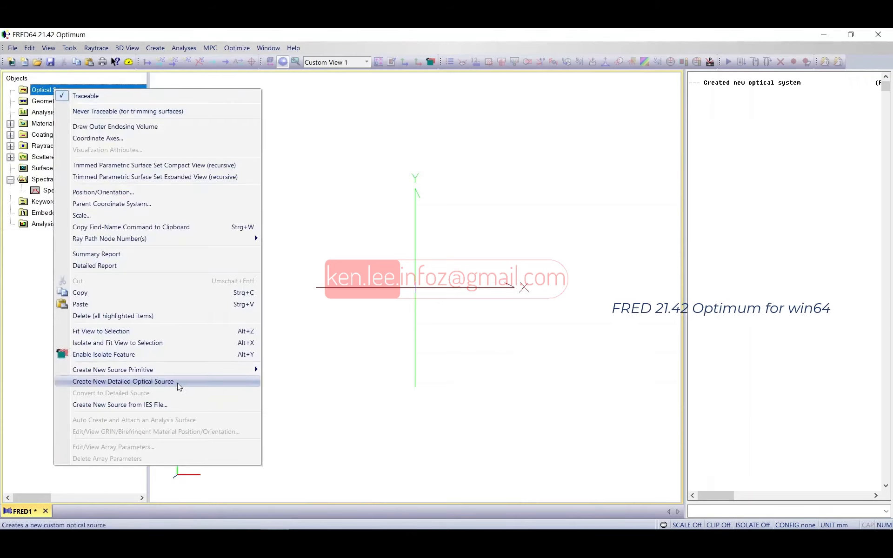
mouse_move(199, 371)
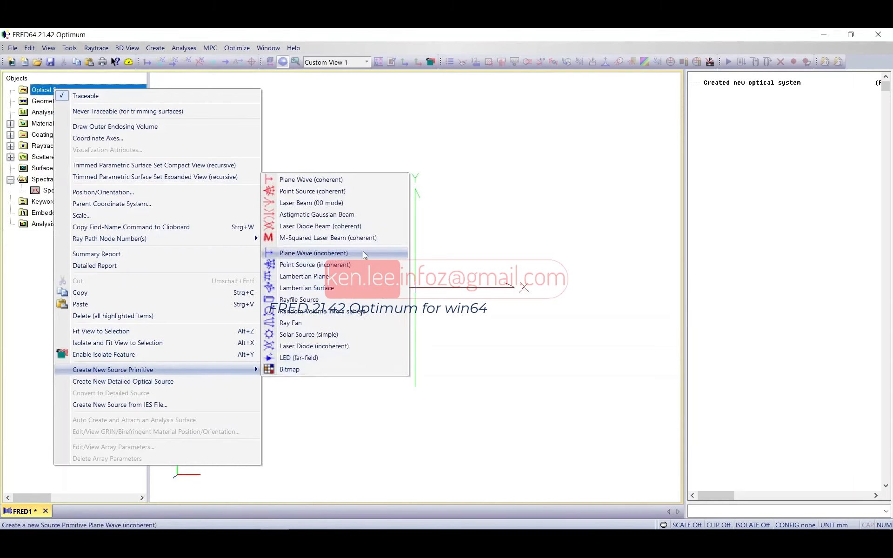
click(320, 254)
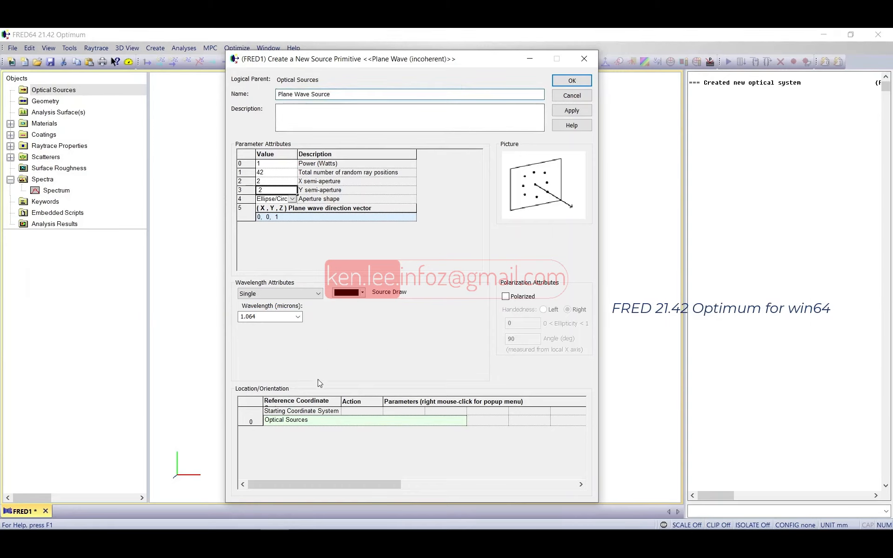
Set the source wavelengths to Random According To Spectrum and assign the spectrum named Spectrum.
click(317, 294)
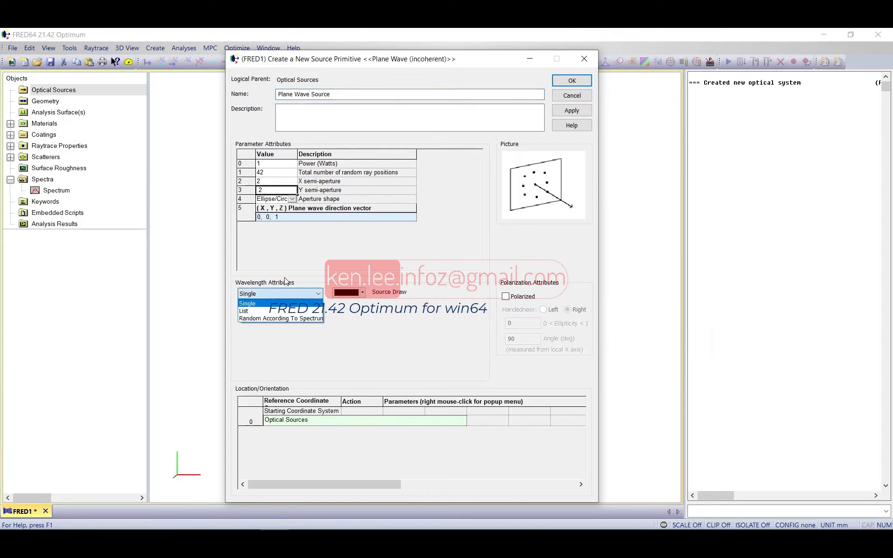
click(271, 318)
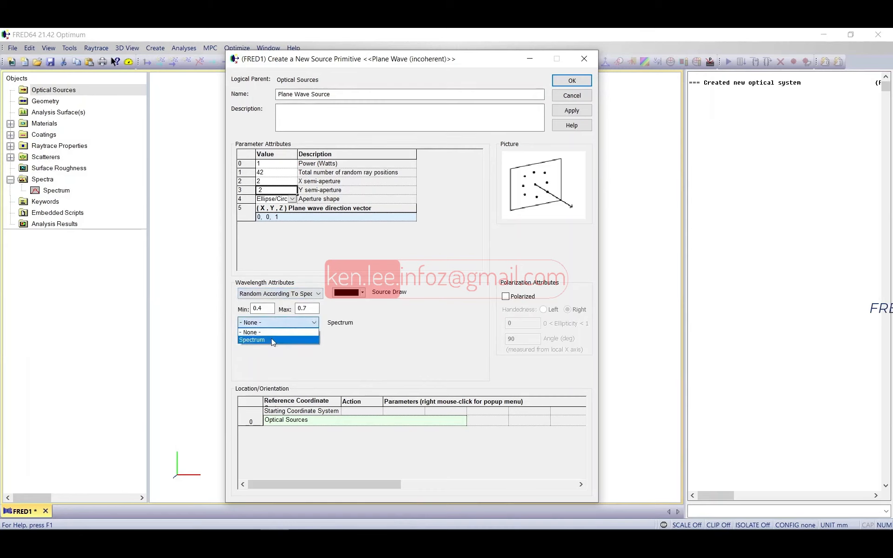
click(293, 340)
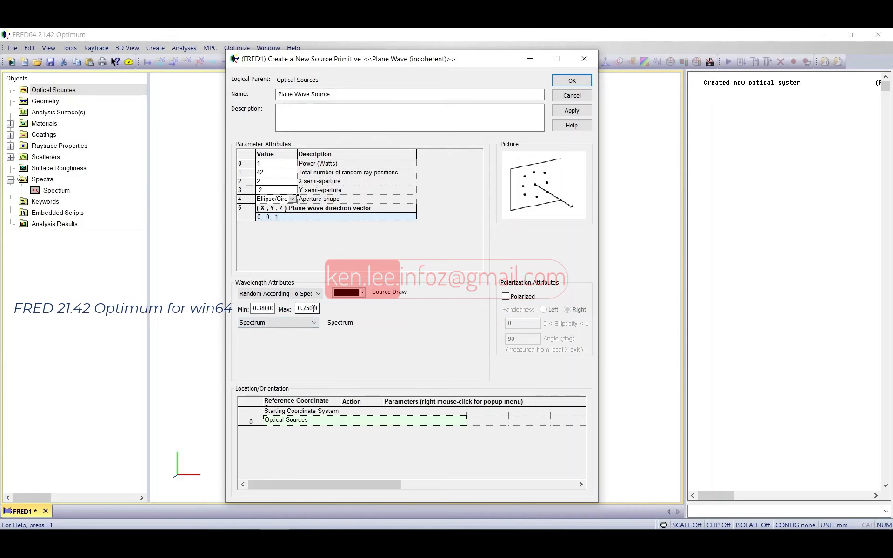
Set the source draw color to red and create the plane wave source.
click(350, 293)
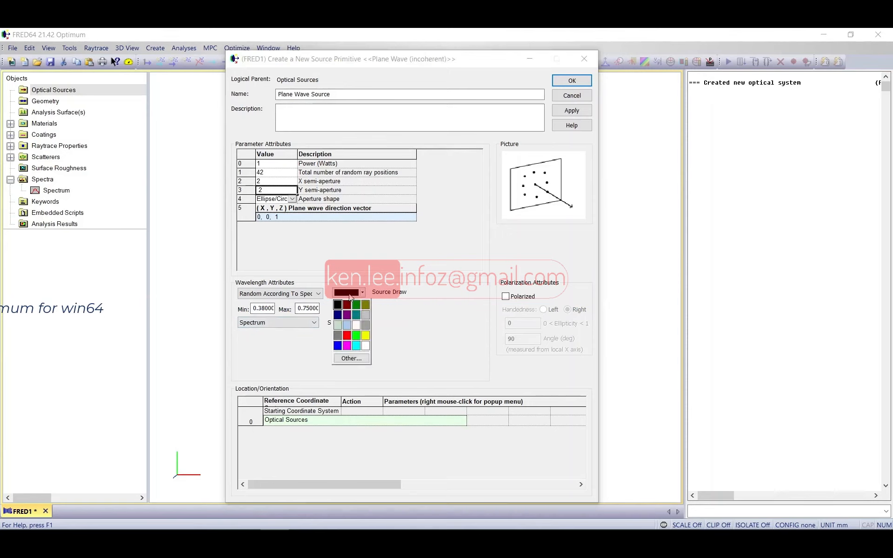
click(346, 335)
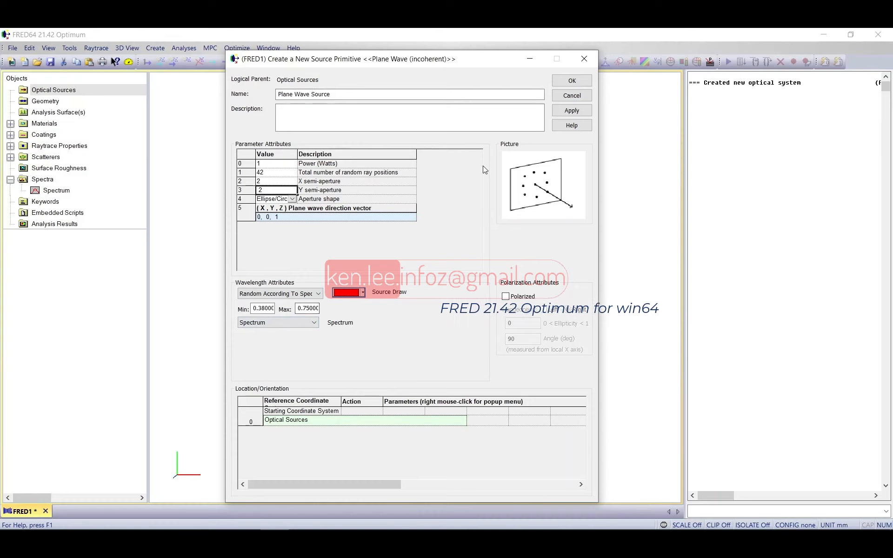
click(571, 111)
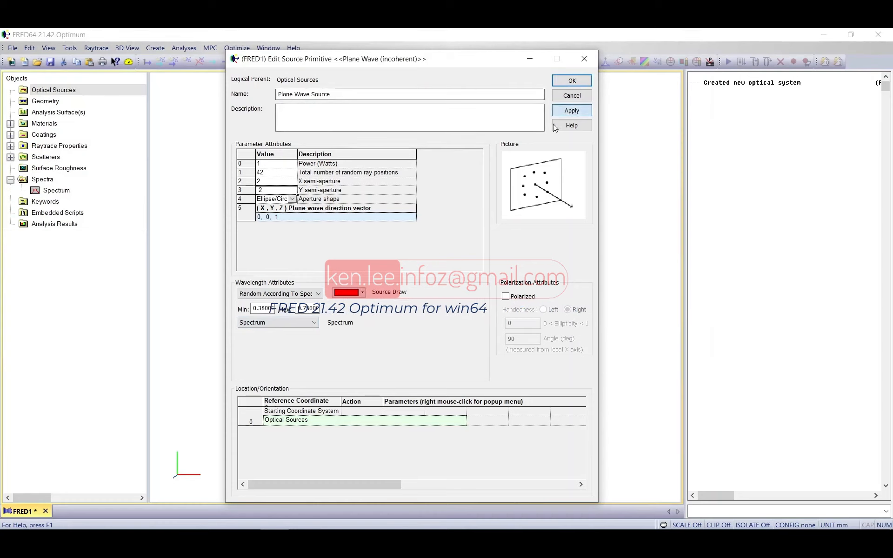
click(572, 96)
drag(229, 81, 345, 231)
scroll(413, 193, down, 4)
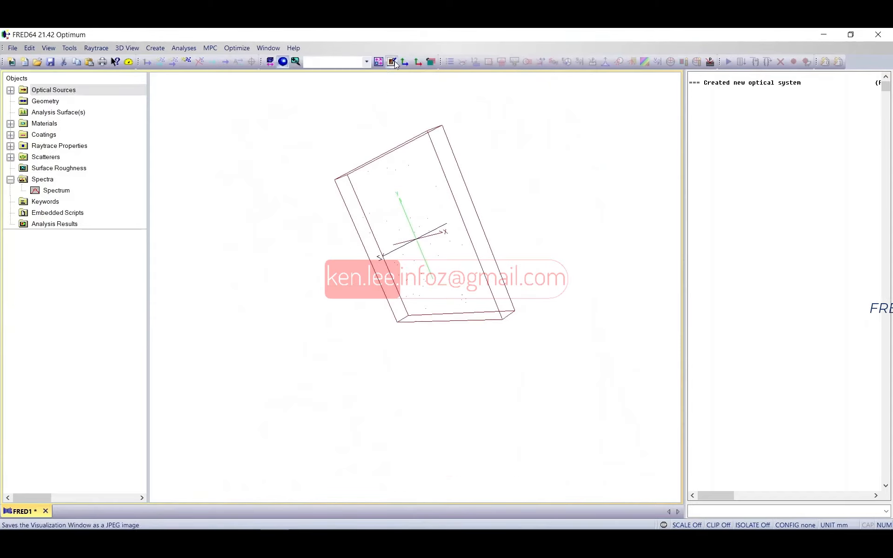
click(378, 61)
drag(476, 241, 237, 174)
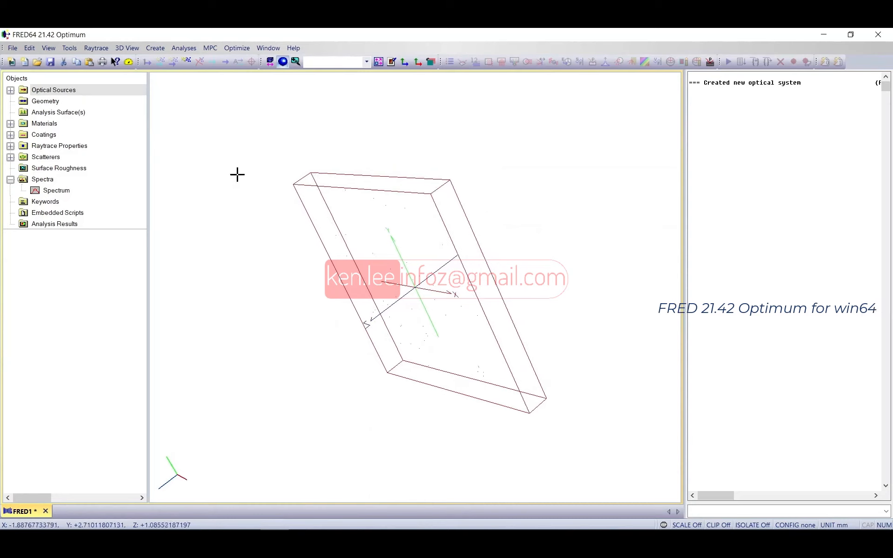
click(10, 91)
click(65, 100)
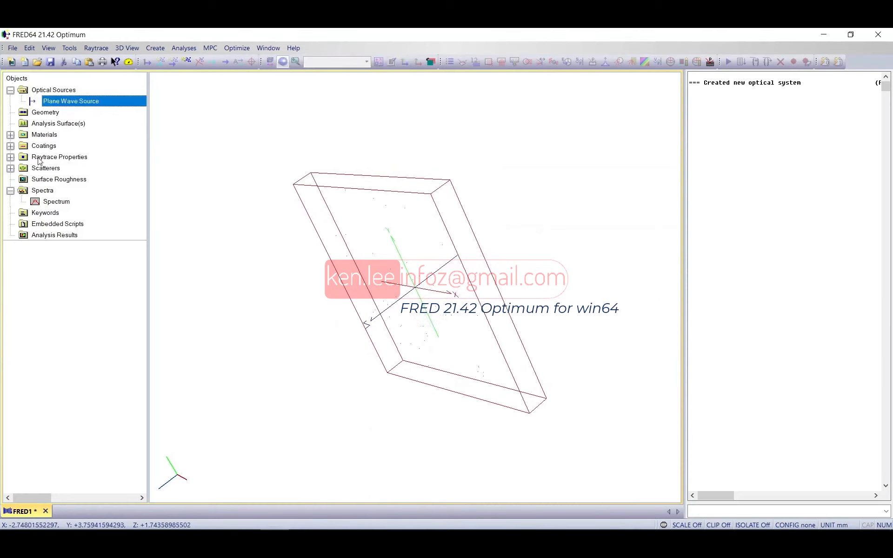
Start a new mirror under Geometry and name it Mirror Spherical.
click(45, 112)
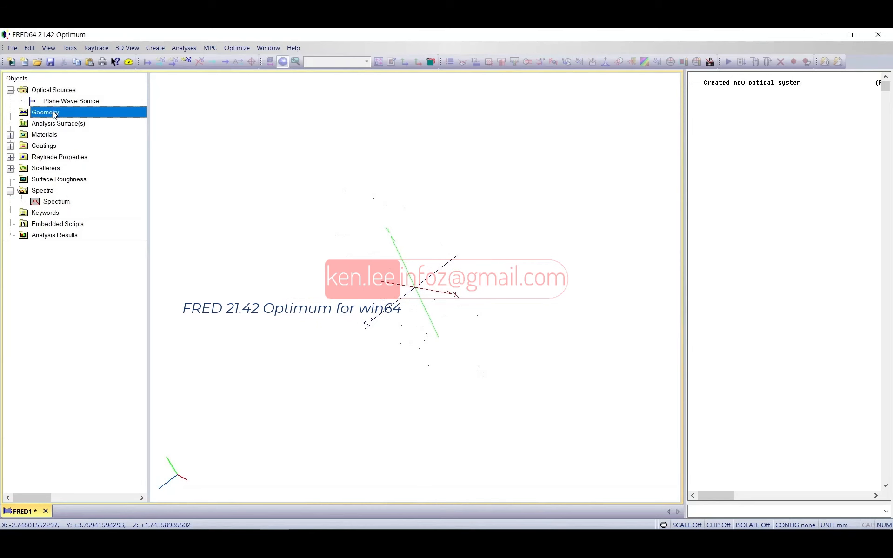
right_click(54, 114)
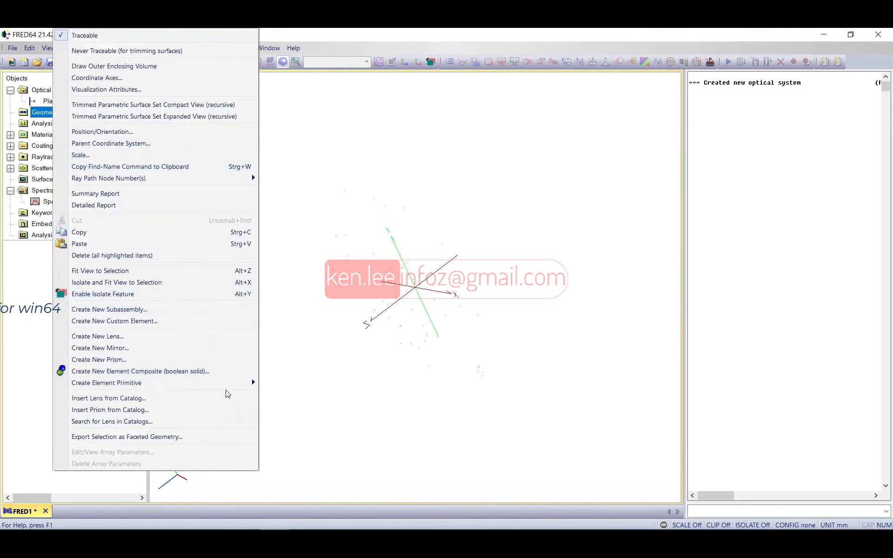
click(142, 348)
drag(116, 96, 449, 106)
click(417, 130)
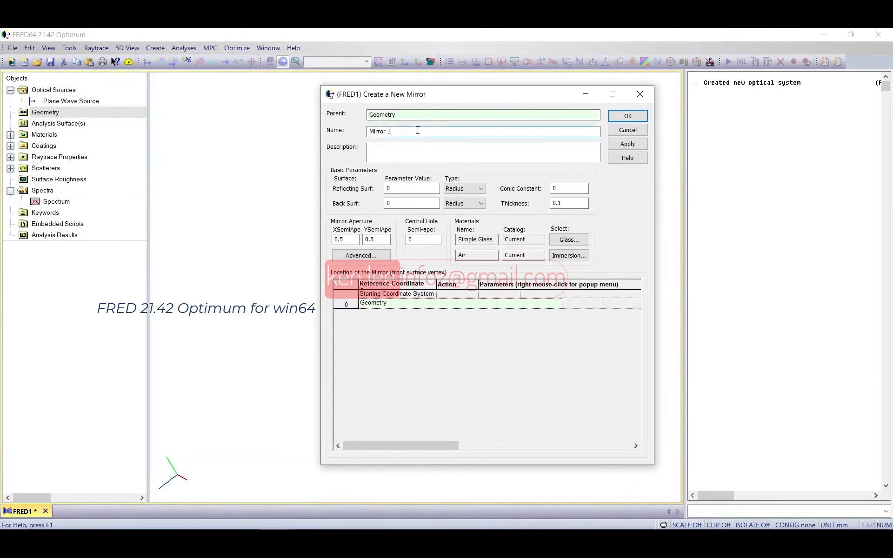
key(BackSpace)
key(BackSpace)
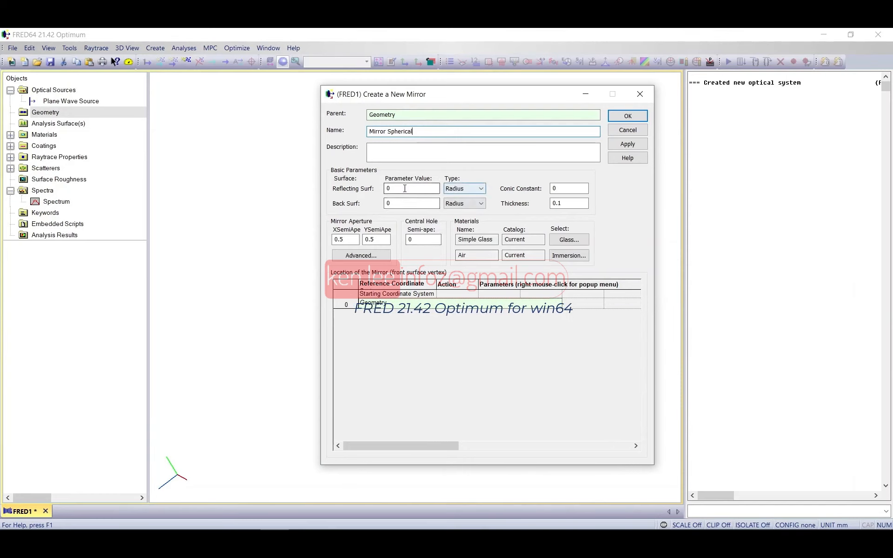
Define the mirror's reflecting surface by focal length with a value of 50.
click(465, 188)
click(460, 212)
drag(397, 188, 314, 193)
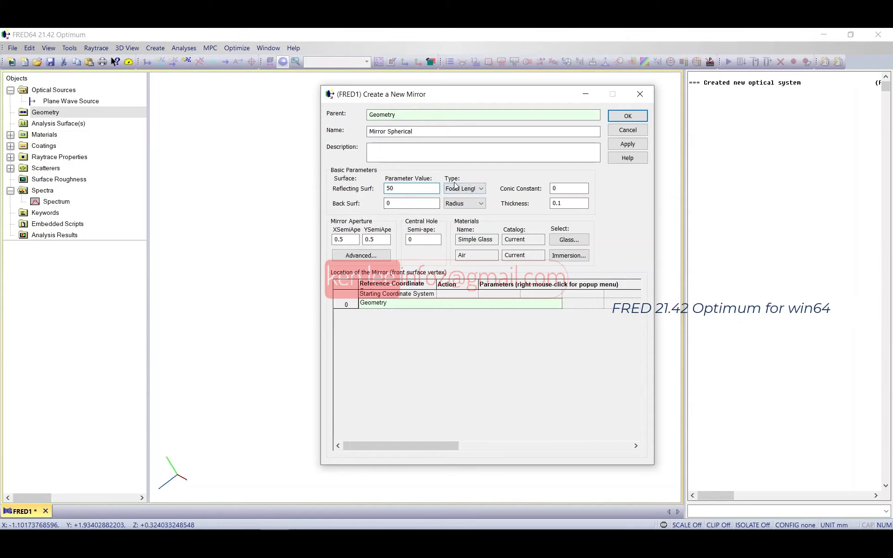
Set the mirror's X and Y semi-apertures to 20 and create the mirror.
drag(356, 239, 271, 237)
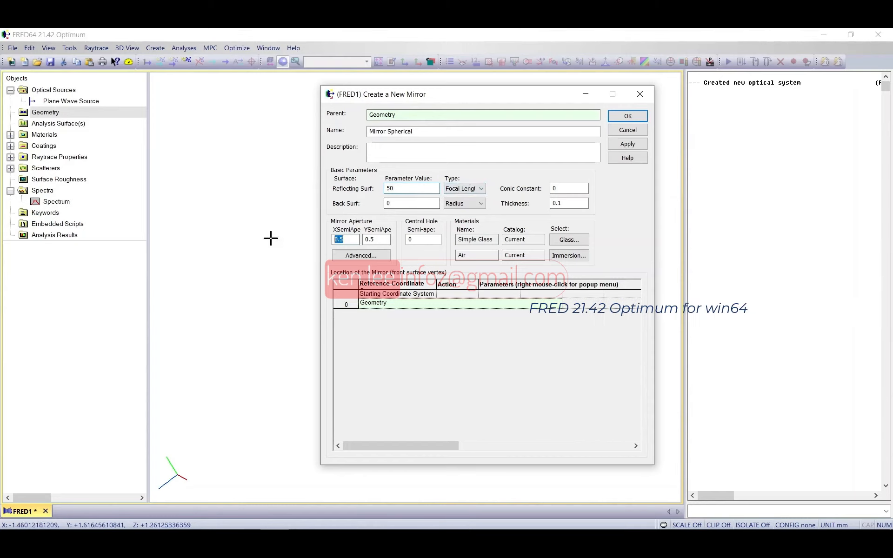
text(20)
double_click(373, 239)
text(20)
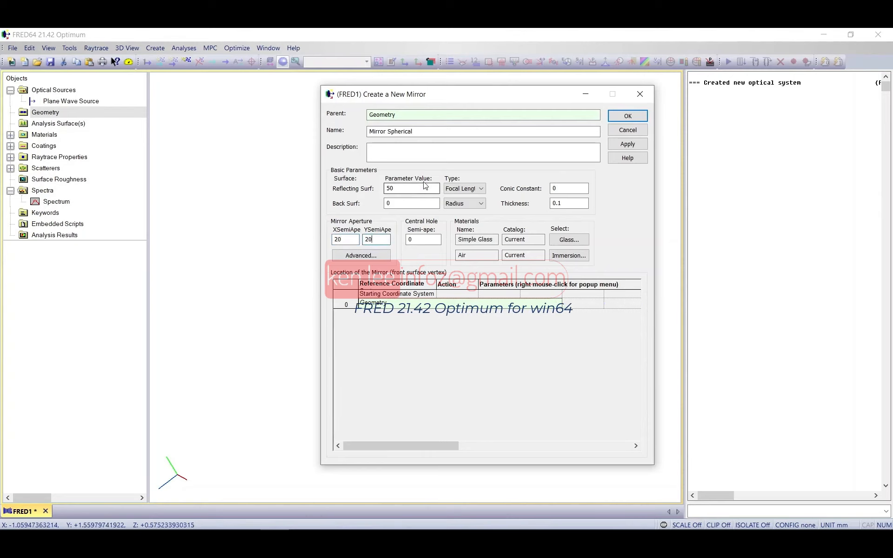
click(627, 144)
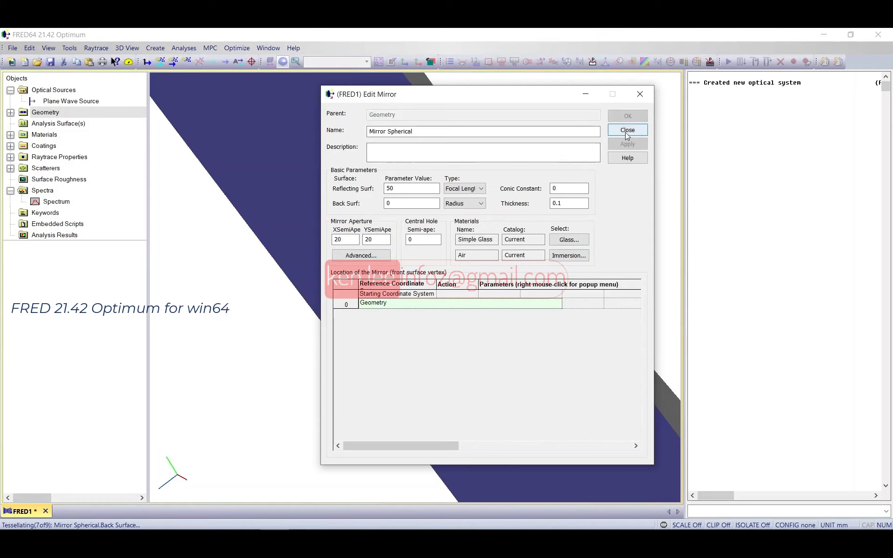
click(626, 133)
click(404, 61)
drag(489, 176, 416, 181)
click(378, 62)
drag(361, 189, 465, 240)
Reopen Mirror Spherical for editing and set its thickness to 2.
click(11, 112)
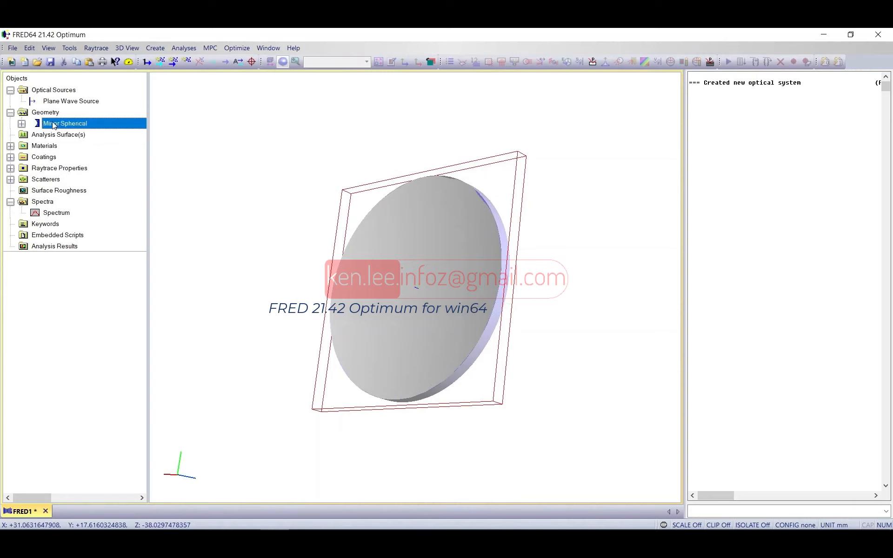
double_click(53, 124)
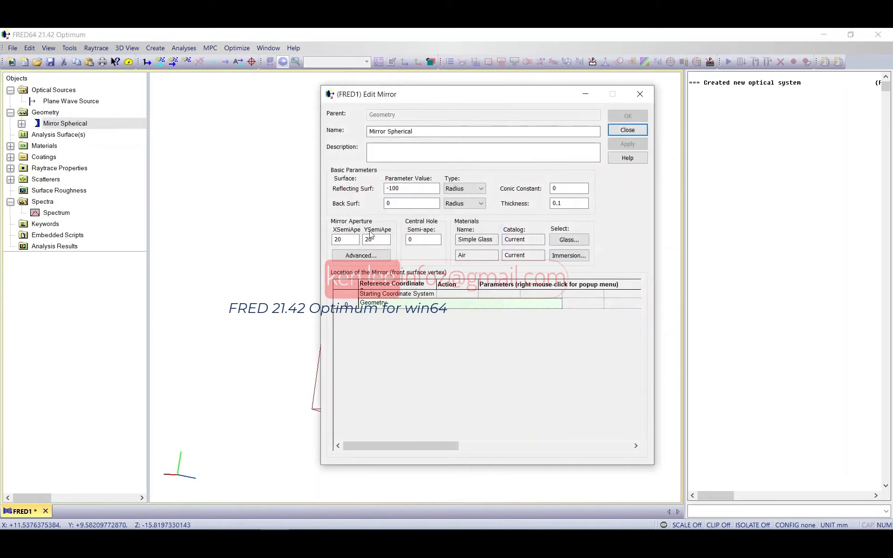
click(569, 205)
double_click(563, 204)
text(2)
click(627, 145)
mouse_move(549, 96)
mouse_down()
mouse_move(358, 82)
mouse_move(283, 65)
mouse_up()
drag(563, 267, 588, 274)
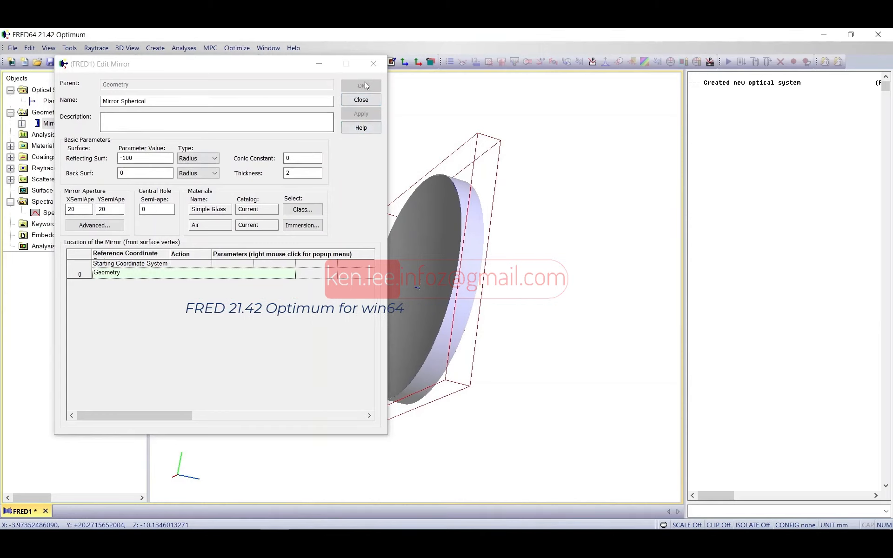
click(367, 99)
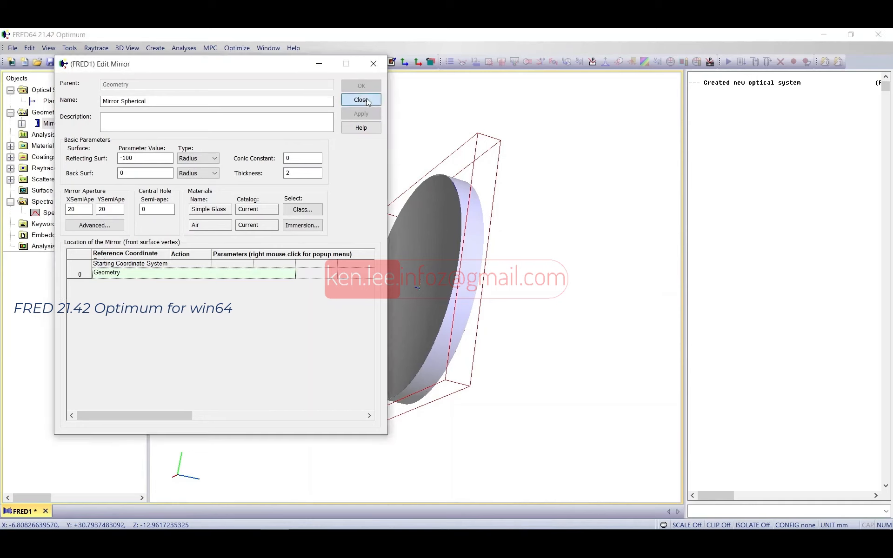
Append a Shift of 0, 0, 100 relative to Geometry to the location of Mirror Spherical and apply it.
drag(566, 287, 530, 281)
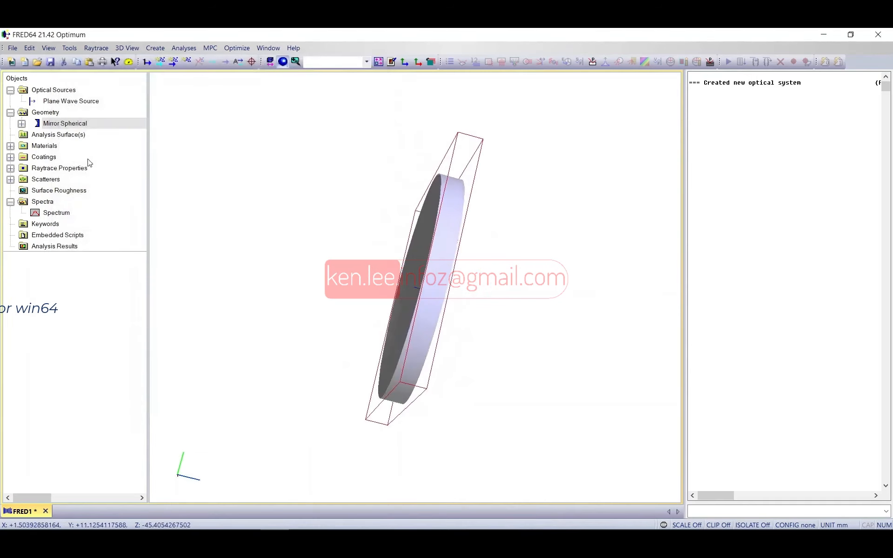
right_click(85, 125)
click(168, 131)
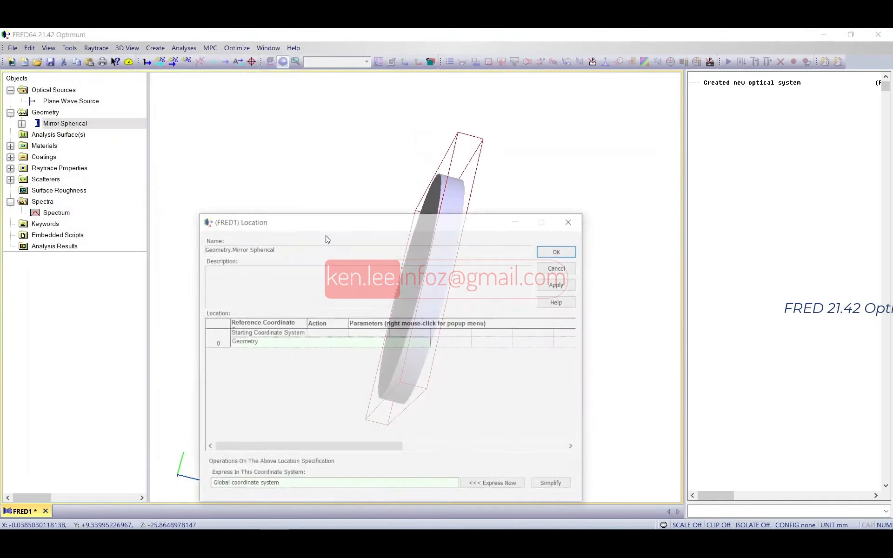
drag(331, 222, 651, 172)
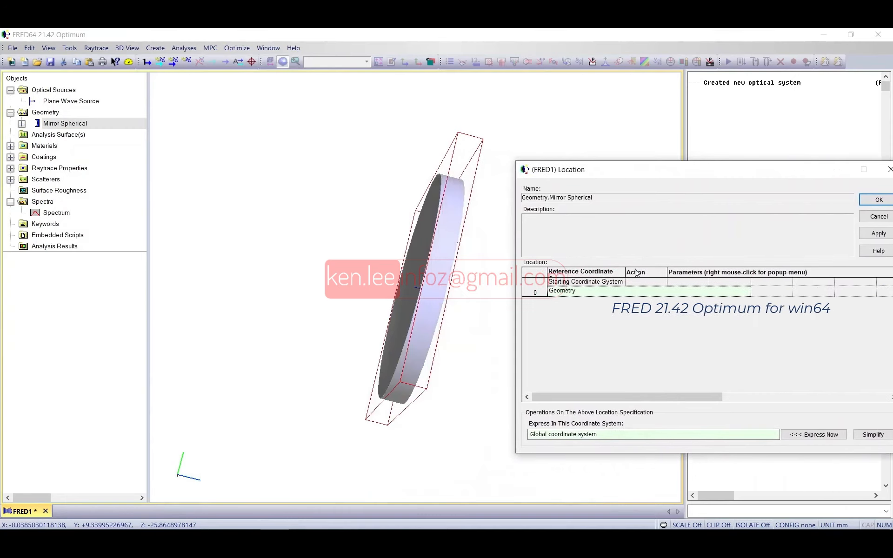
drag(392, 266, 358, 296)
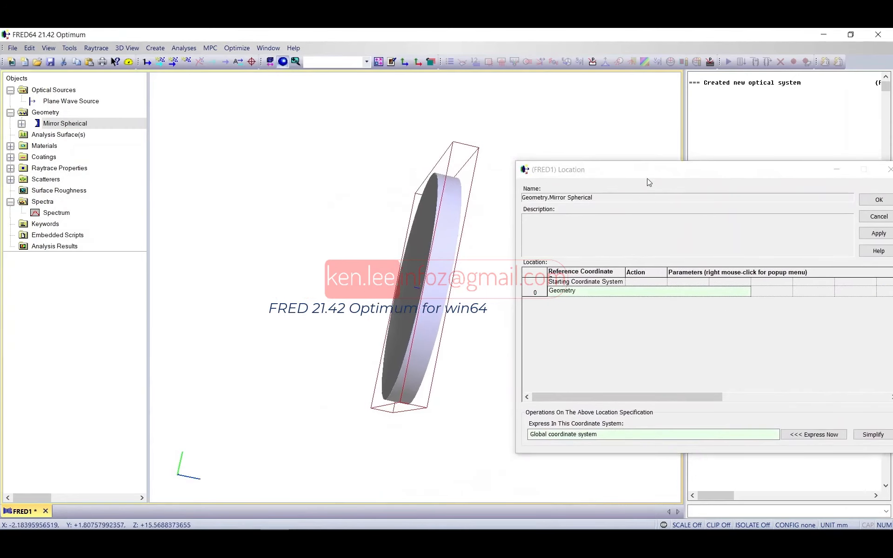
right_click(720, 298)
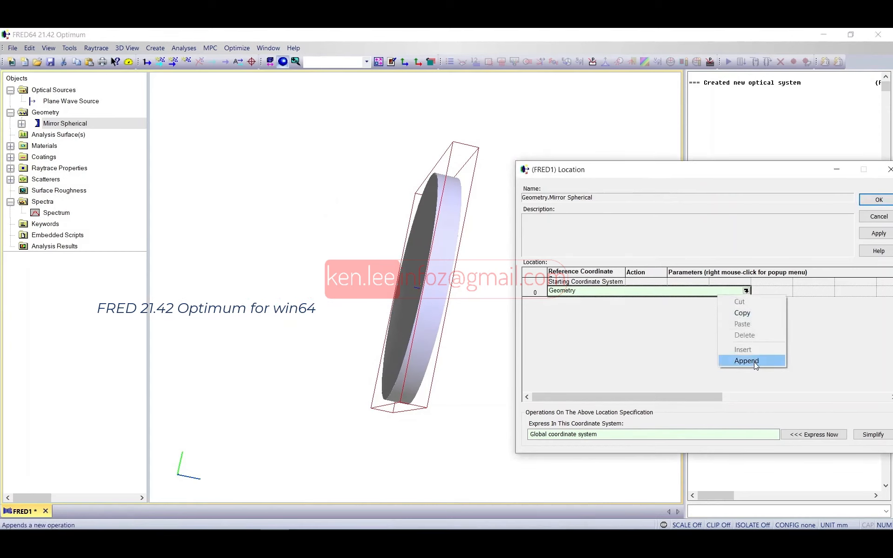
click(755, 361)
click(726, 310)
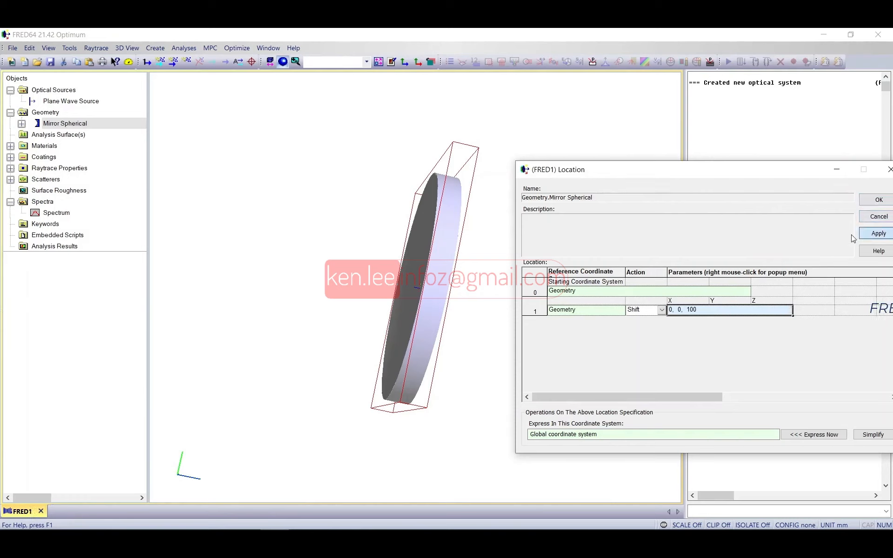
click(878, 235)
Examine the shifted mirror's position relative to the plane wave source from different angles.
scroll(601, 325, down, 1)
middle_drag(419, 309, 231, 237)
drag(327, 253, 447, 279)
scroll(367, 255, up, 3)
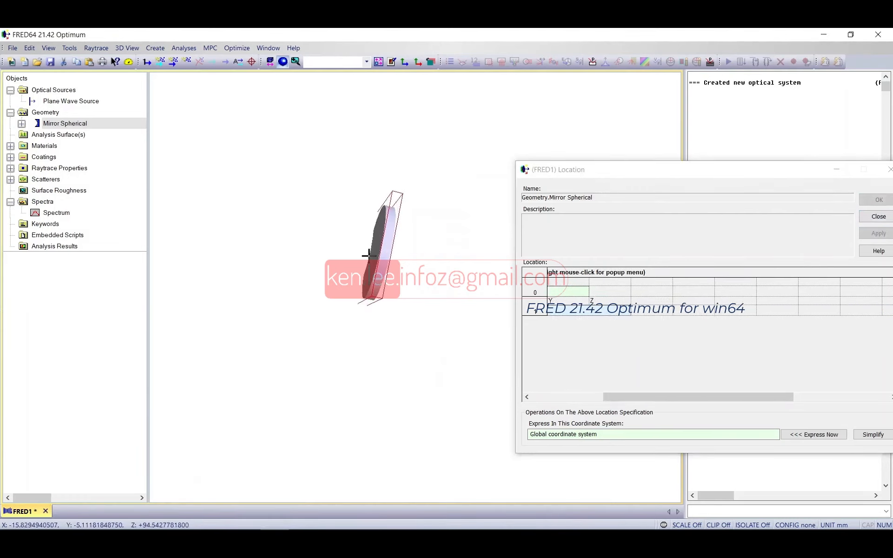
middle_drag(258, 208, 319, 249)
drag(406, 298, 444, 306)
drag(635, 398, 552, 394)
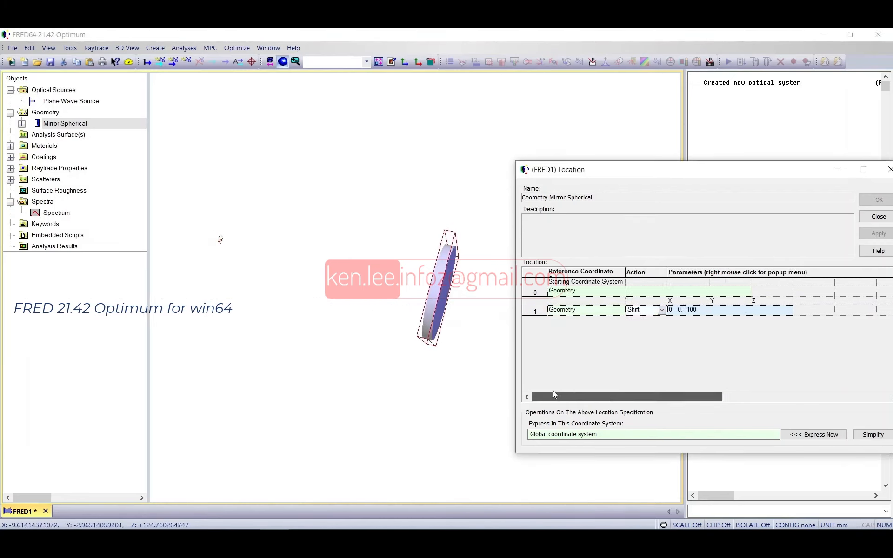
right_click(534, 312)
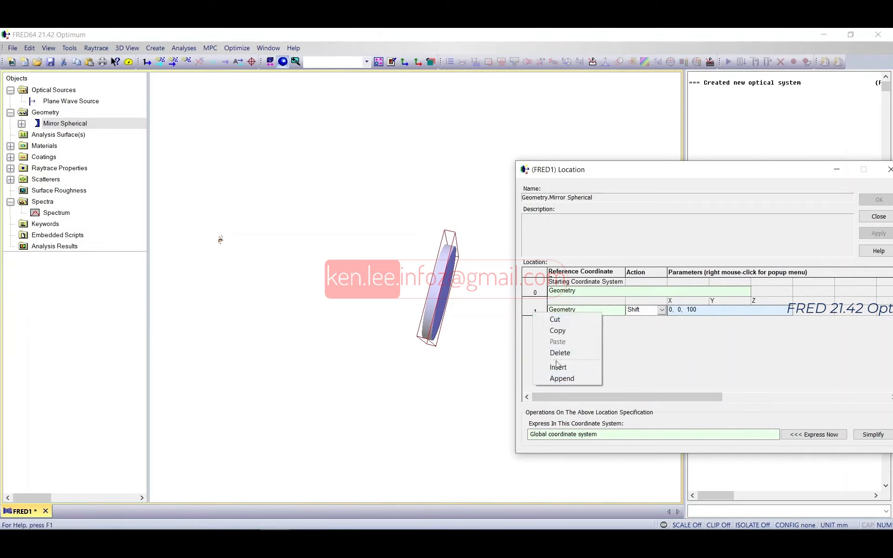
drag(588, 179, 722, 183)
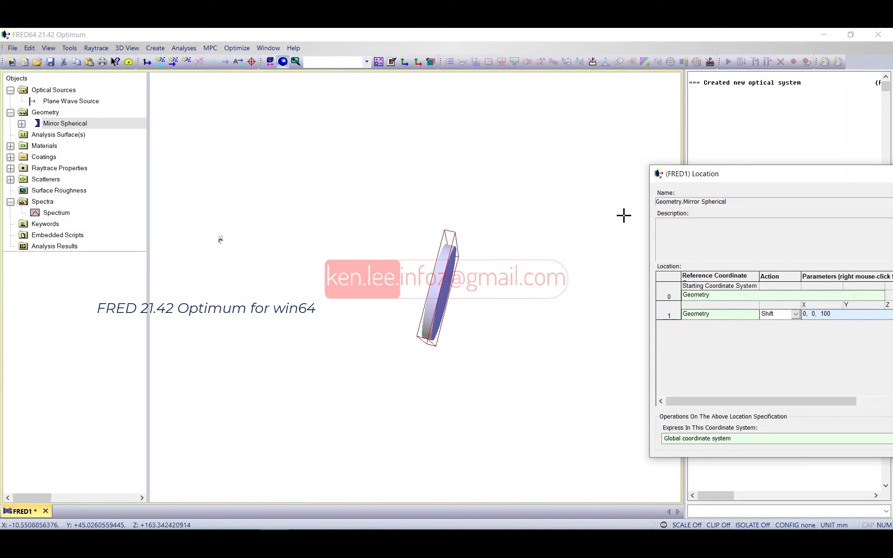
Append a second operation to the location of Mirror Spherical and set its reference coordinate system to Self.
drag(697, 173, 568, 141)
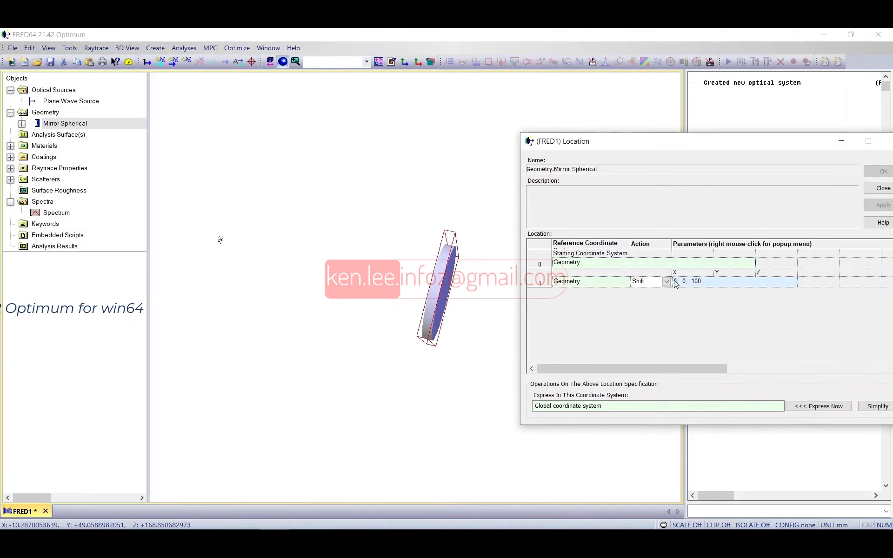
right_click(553, 285)
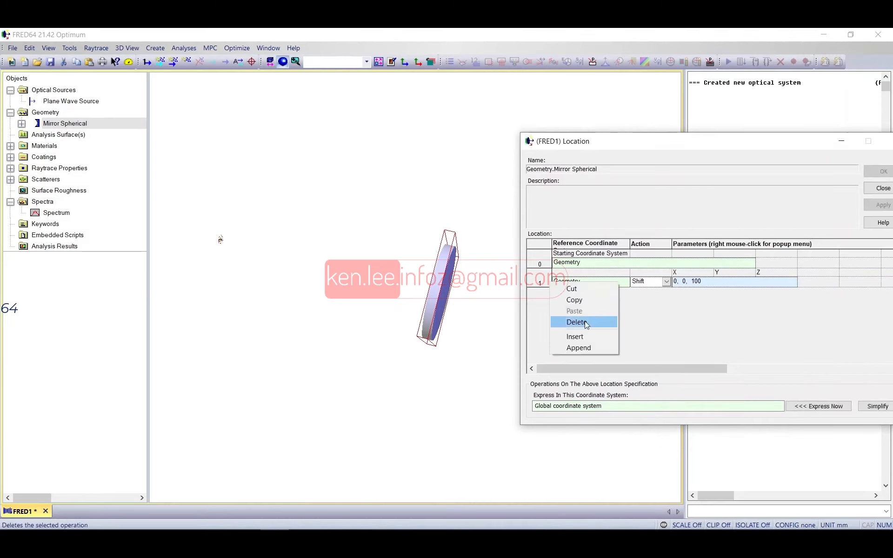
click(579, 348)
click(625, 301)
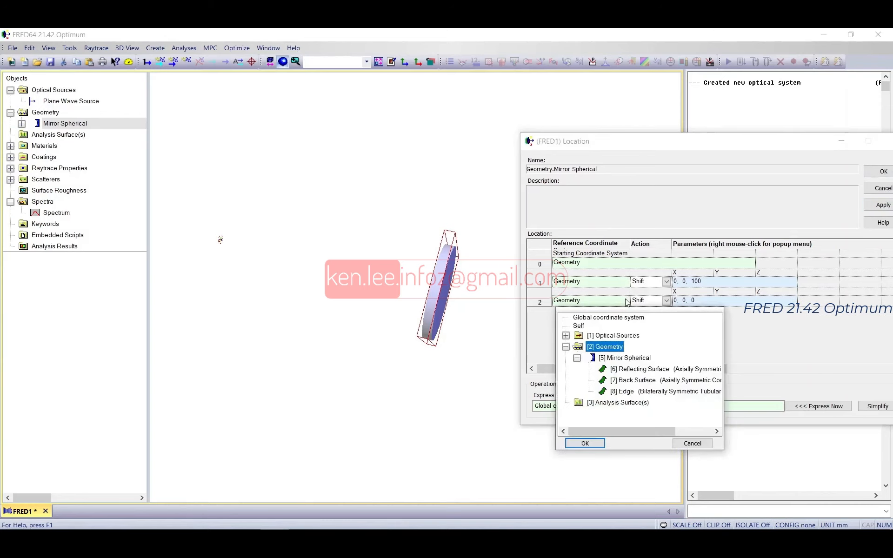
click(578, 325)
click(585, 443)
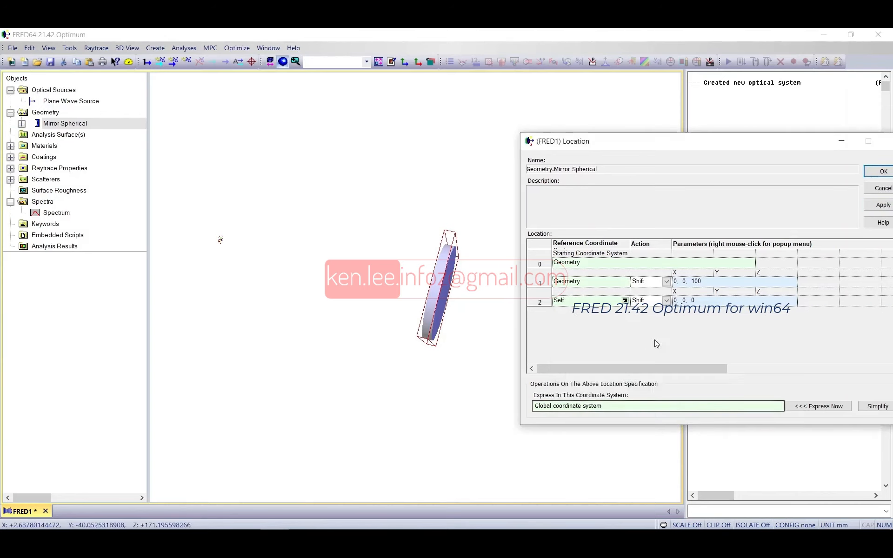
Make the Self operation a rotation about the X-axis by 180 degrees, apply it and close the mirror's location settings.
click(667, 301)
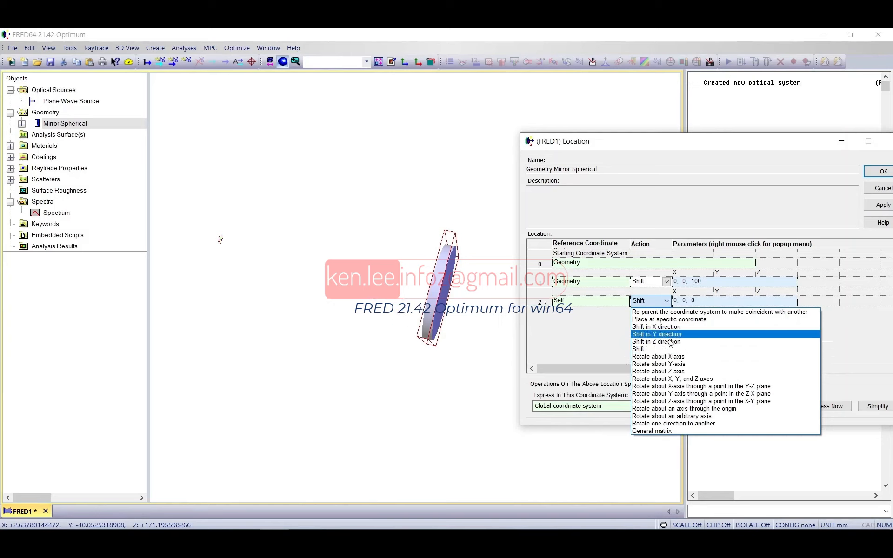
click(658, 356)
click(687, 300)
text(180)
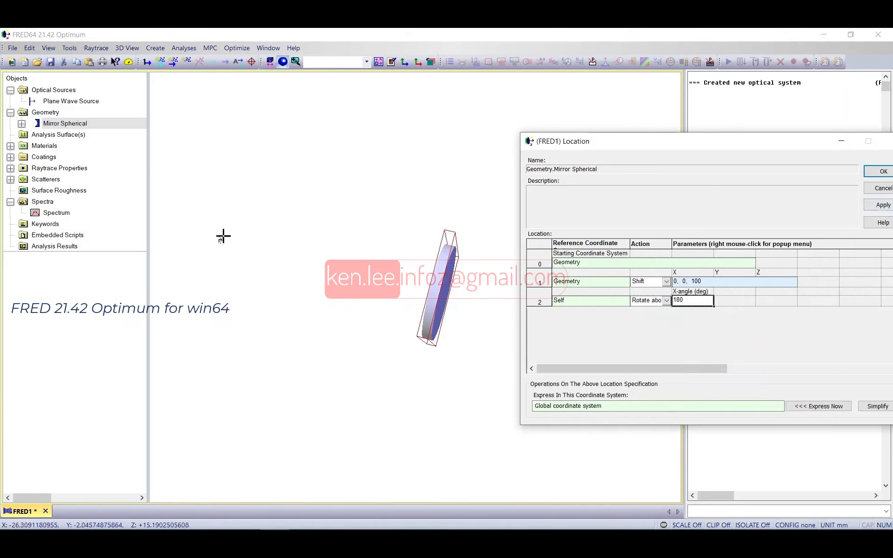
click(877, 207)
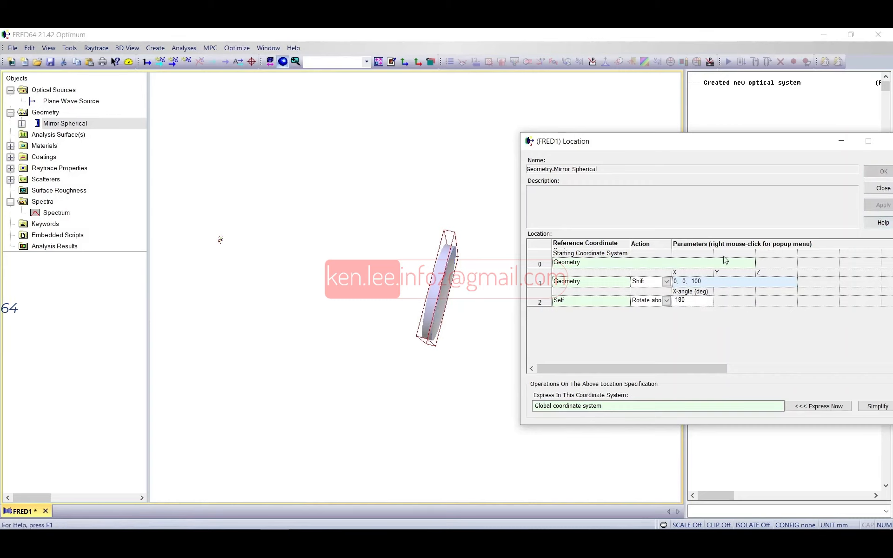
click(872, 191)
drag(416, 305, 277, 241)
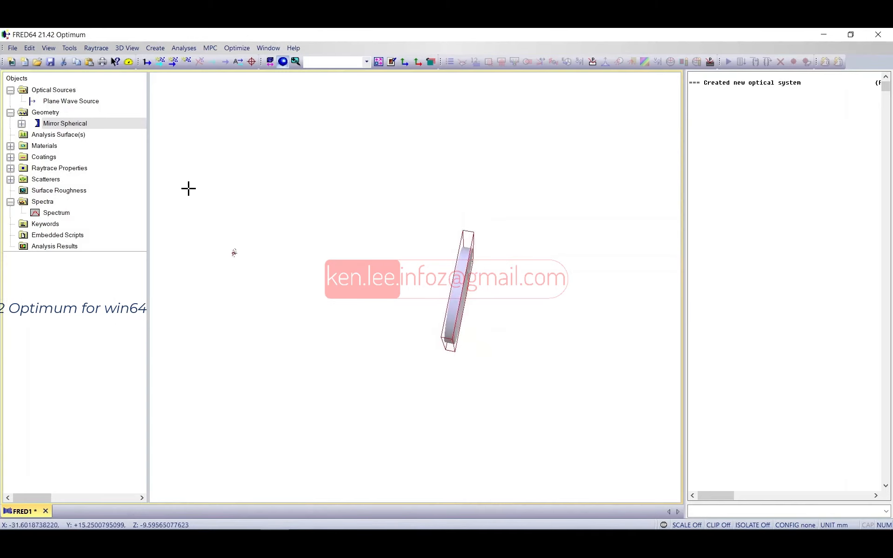
Open the aperture settings of Mirror Spherical's Reflecting Surface, keeping the mirror visible beside them.
click(21, 124)
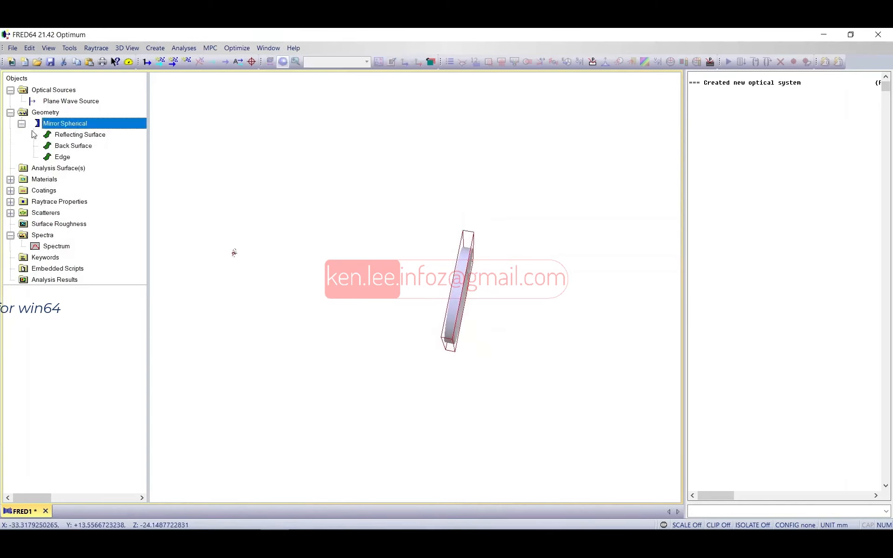
click(76, 135)
double_click(76, 135)
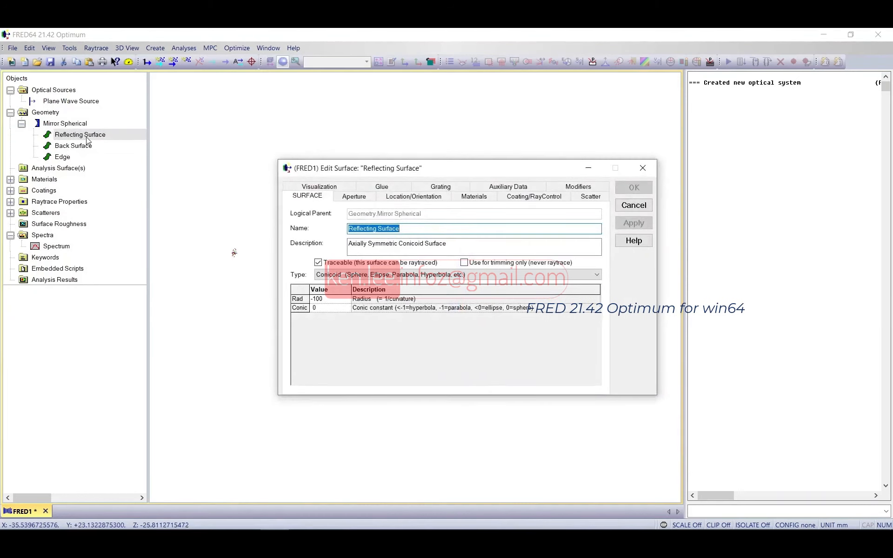
drag(365, 174, 380, 208)
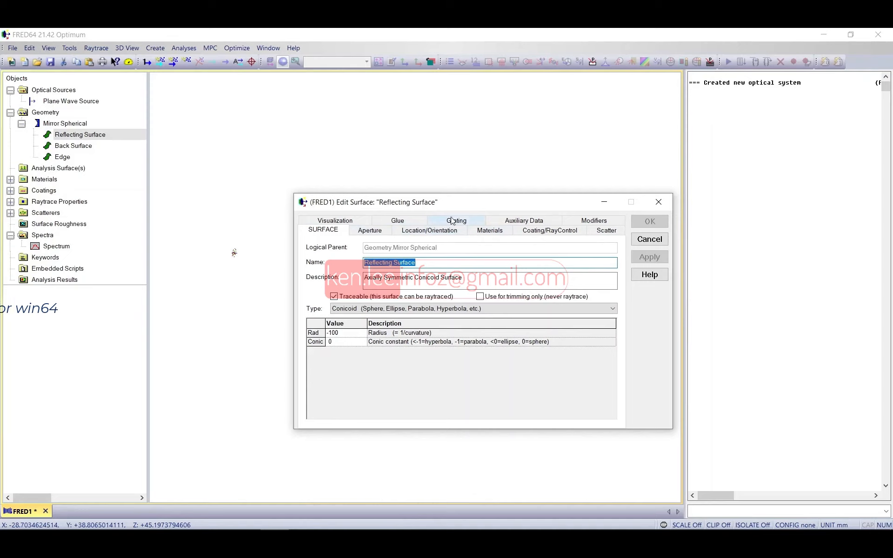
click(369, 231)
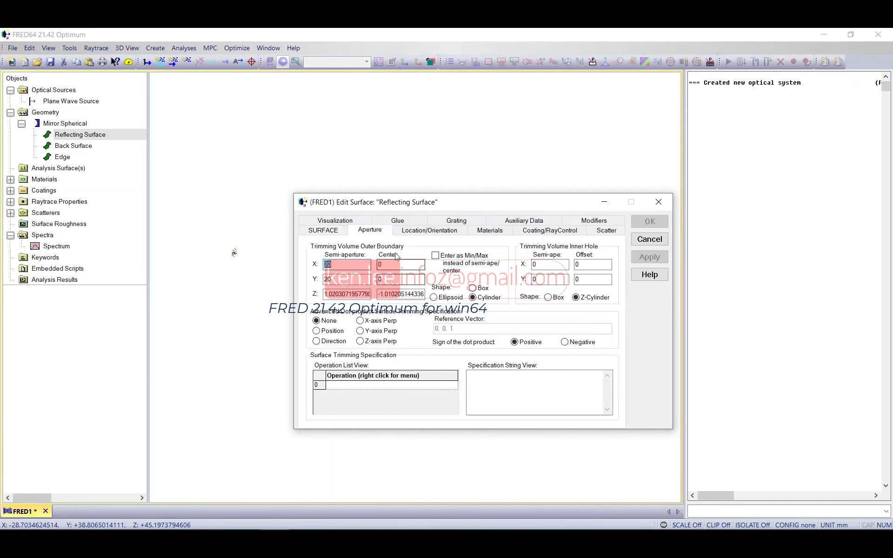
drag(424, 212, 508, 143)
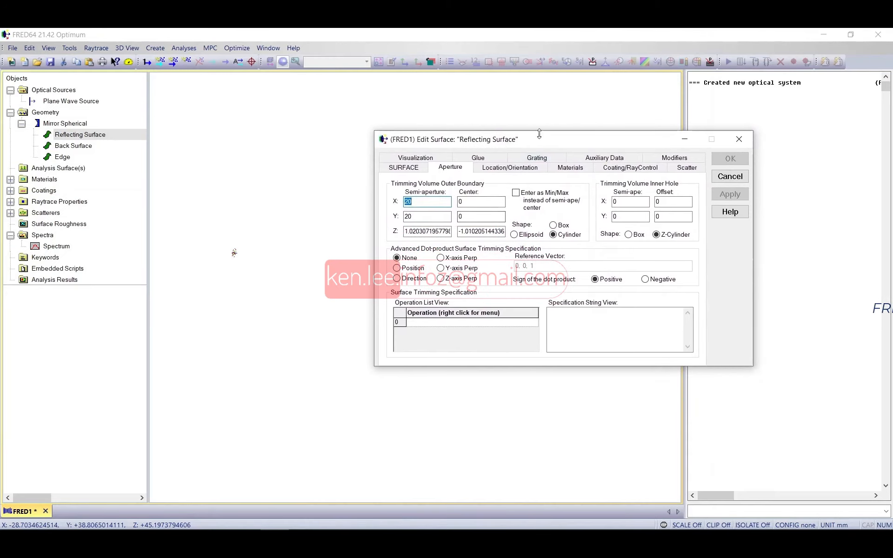
drag(539, 134, 196, 171)
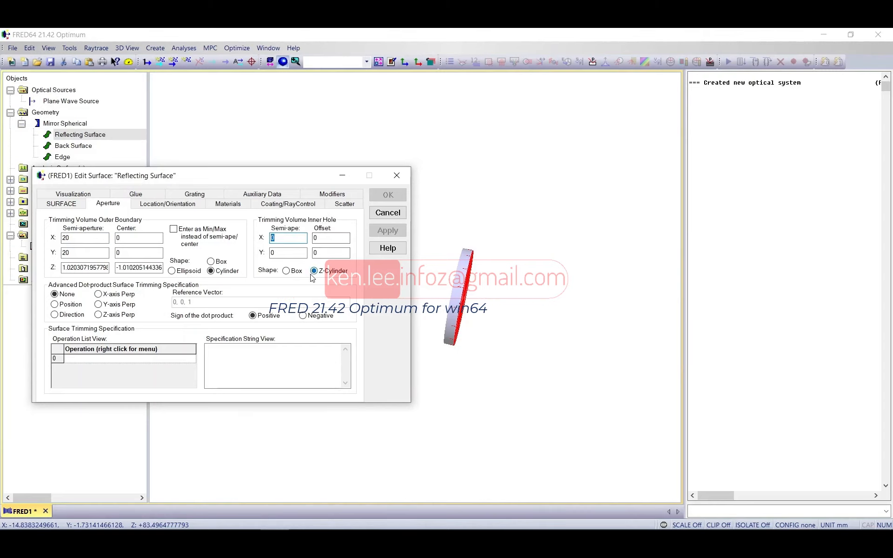
Set the X and Y semi-apertures of the Reflecting Surface's trimming volume inner hole to 2.5 and apply them.
text(2)
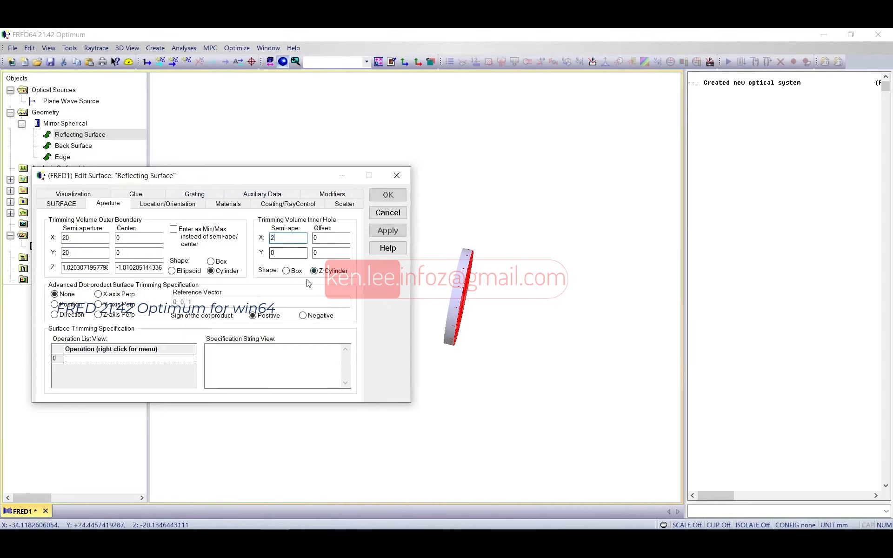
key(Tab)
text(52)
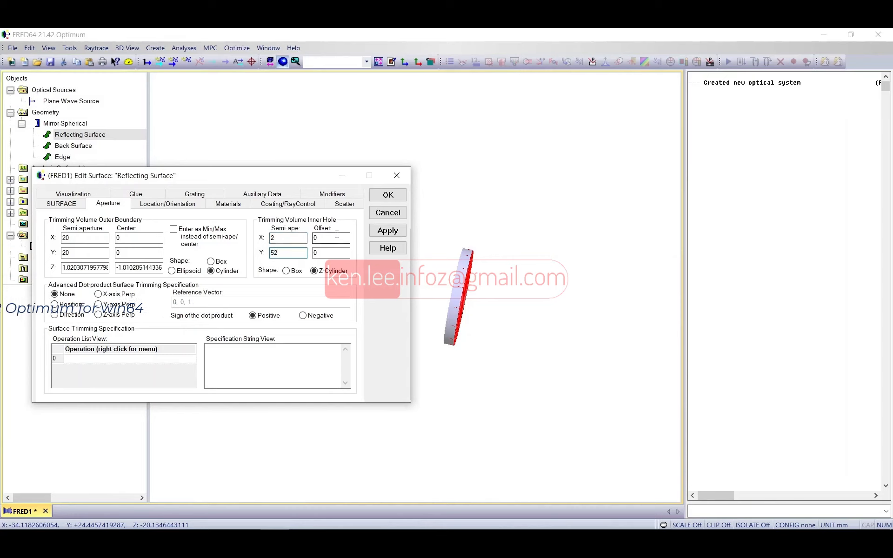
click(388, 231)
drag(483, 296, 466, 271)
middle_drag(467, 271, 552, 265)
drag(552, 265, 581, 260)
scroll(475, 258, up, 5)
click(291, 241)
text(.5)
key(Tab)
text(.5)
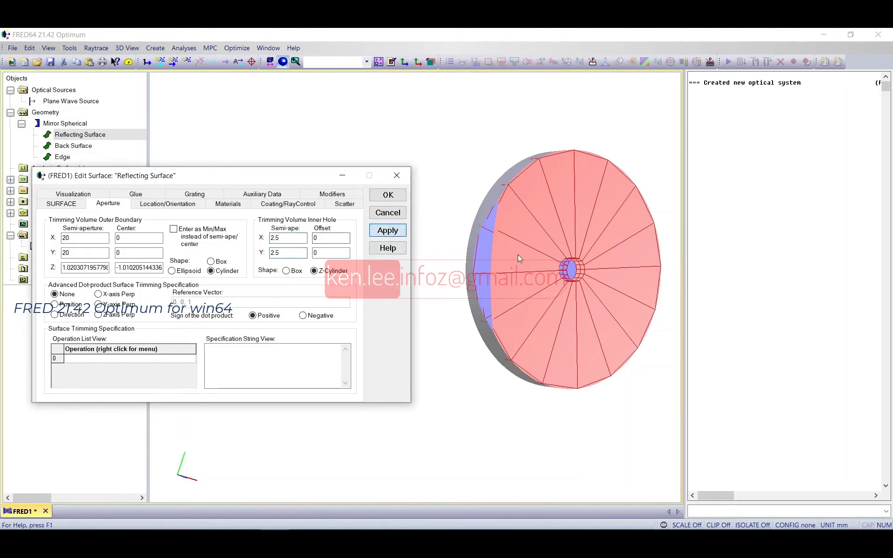
Examine the central hole in the Reflecting Surface from different angles and close the surface's settings.
drag(575, 270, 579, 275)
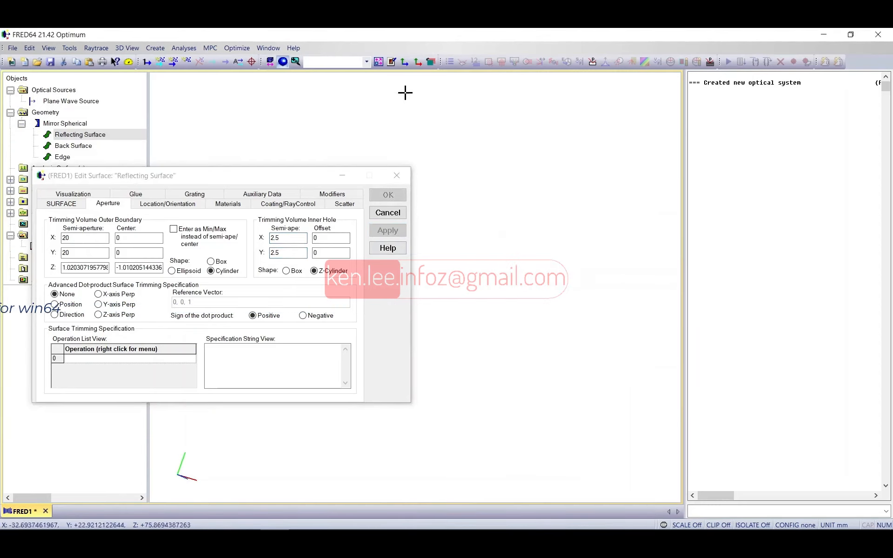
click(380, 62)
scroll(538, 304, up, 5)
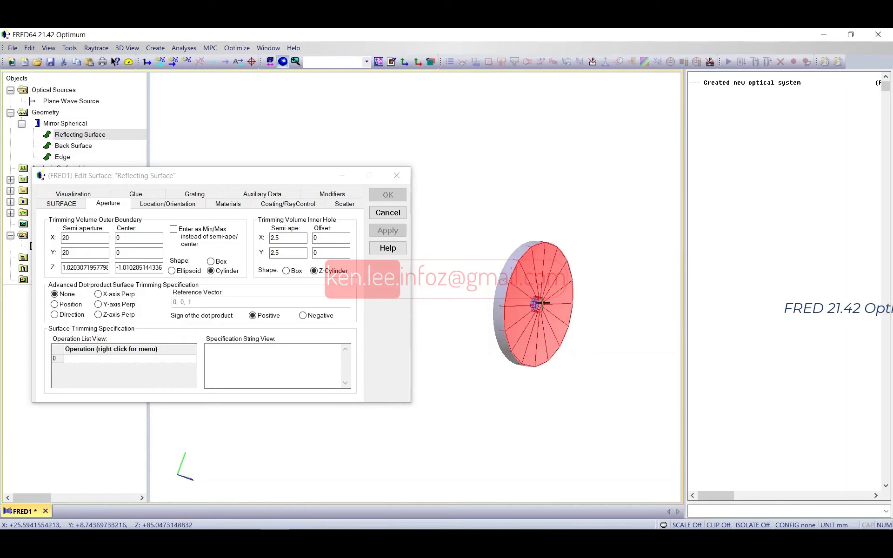
drag(459, 274, 584, 241)
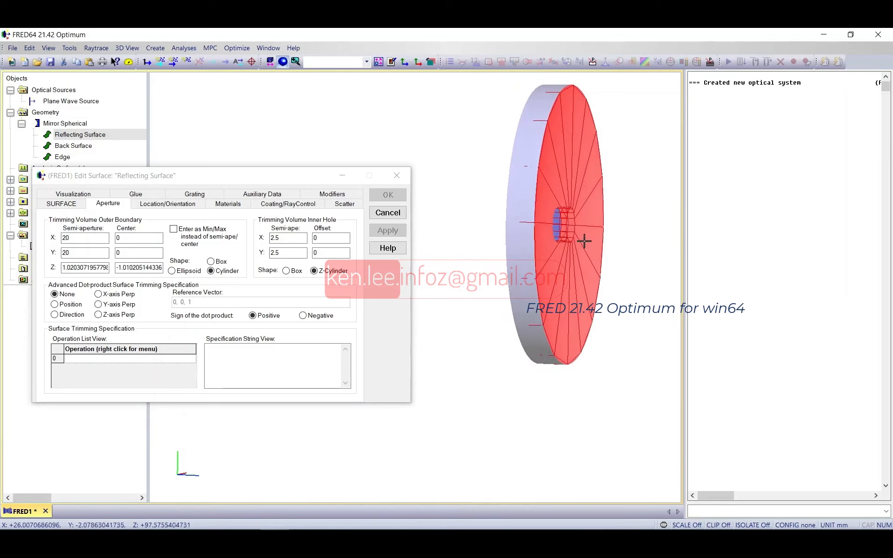
drag(494, 227, 554, 227)
drag(491, 237, 559, 183)
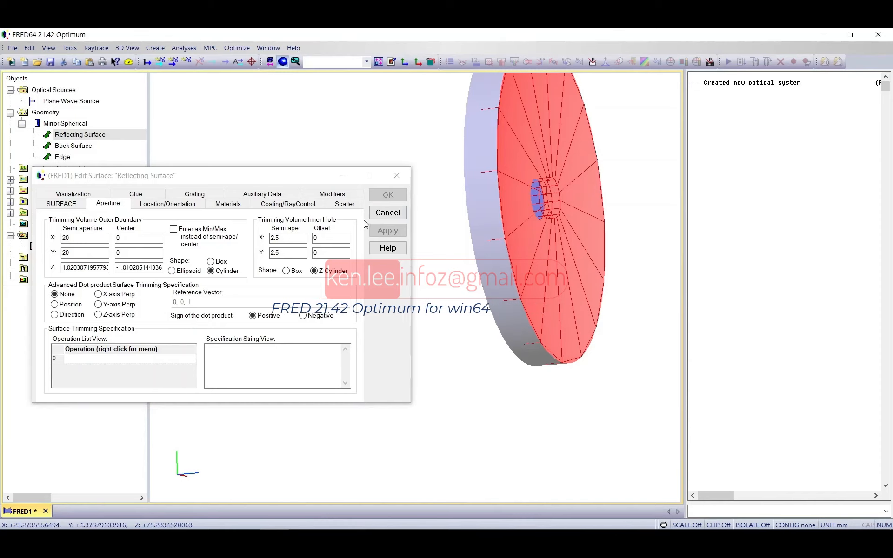
click(387, 213)
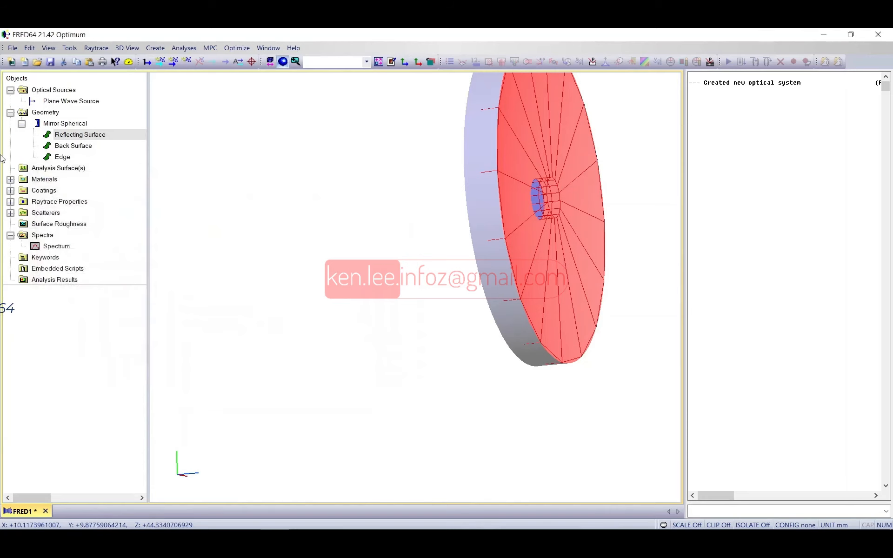
Cut a matching inner hole in the mirror's Back Surface with X and Y semi-apertures of 2.5.
drag(424, 249, 500, 242)
double_click(67, 148)
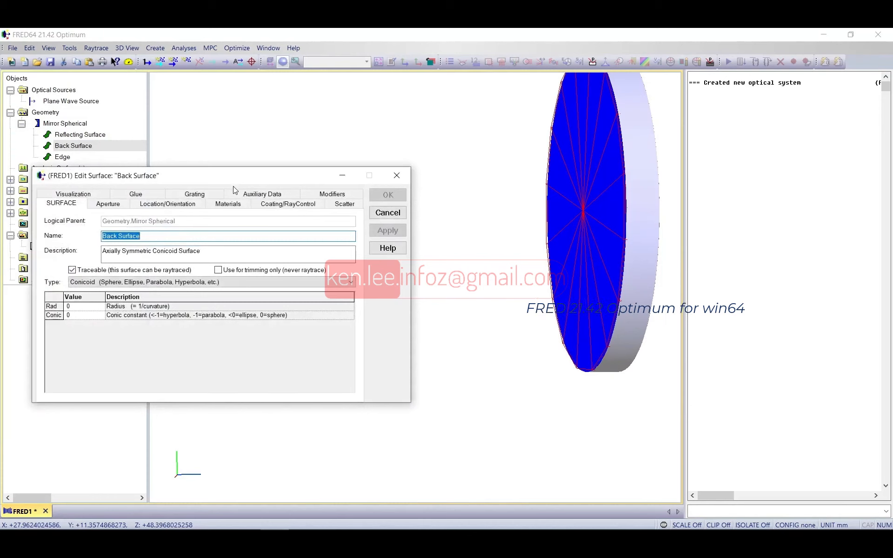
click(108, 204)
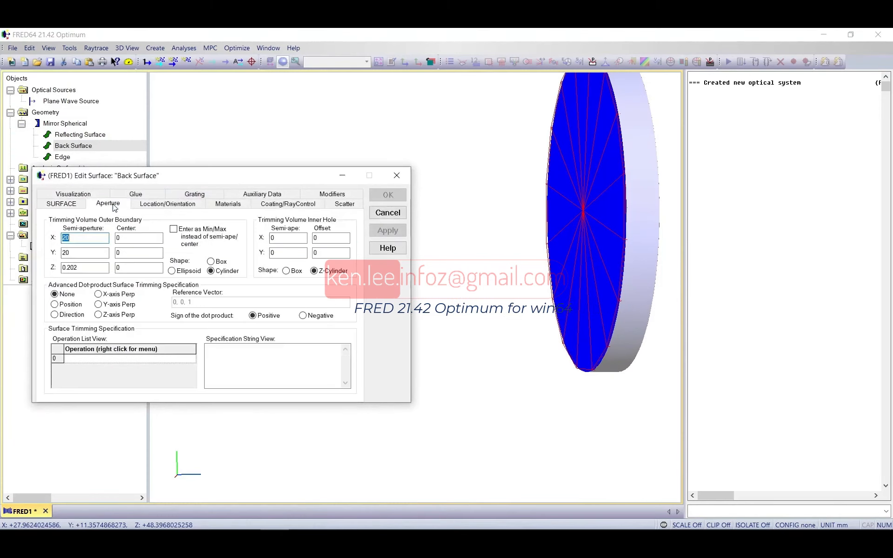
double_click(288, 238)
text(2.5)
double_click(289, 252)
text(2.5)
click(384, 231)
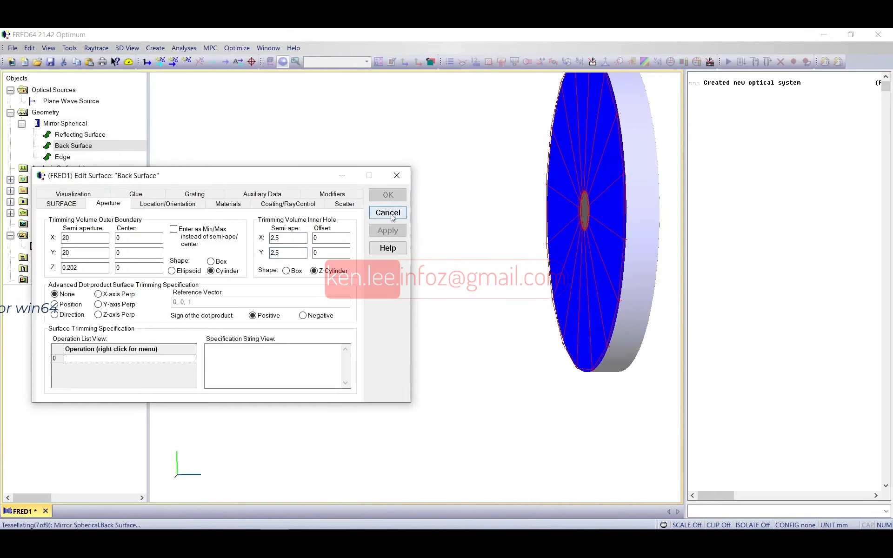
click(388, 213)
Trace and render the plane wave source's rays, and examine their path relative to the mirror from both sides.
scroll(523, 240, down, 4)
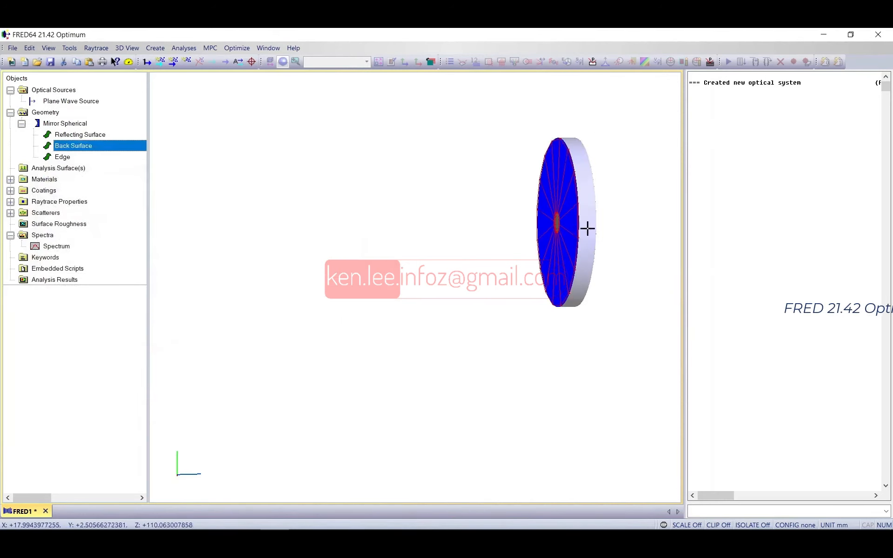
drag(584, 228, 488, 221)
scroll(488, 221, down, 5)
click(377, 62)
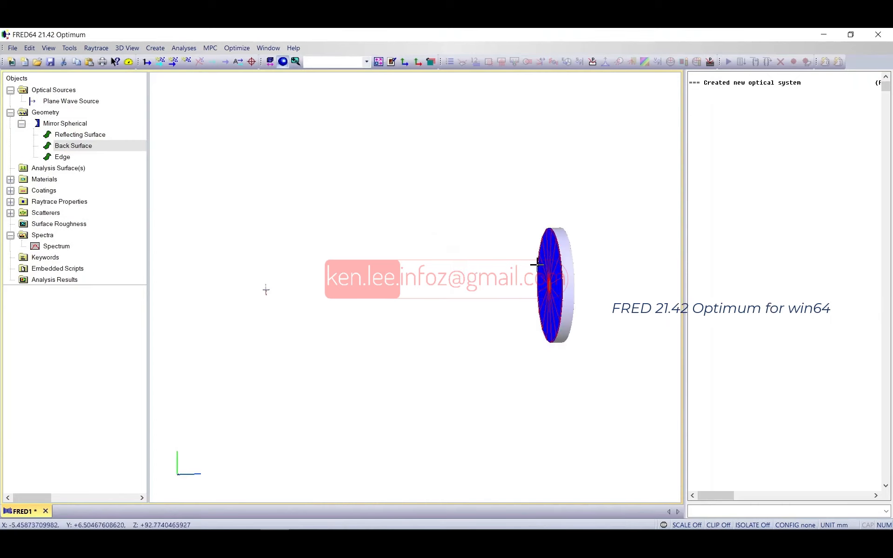
drag(644, 228, 550, 219)
click(173, 68)
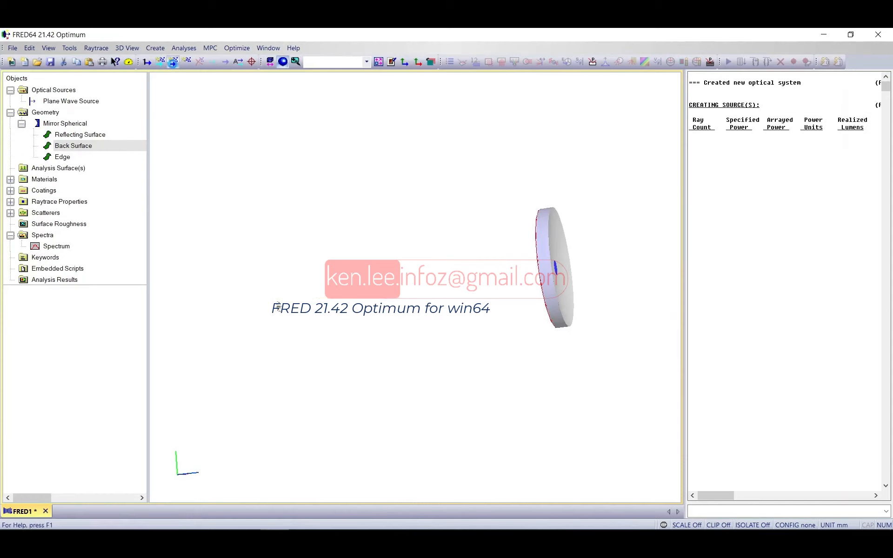
mouse_move(400, 265)
mouse_down()
mouse_move(427, 287)
mouse_move(501, 288)
mouse_move(518, 243)
mouse_move(375, 267)
mouse_move(410, 260)
mouse_up()
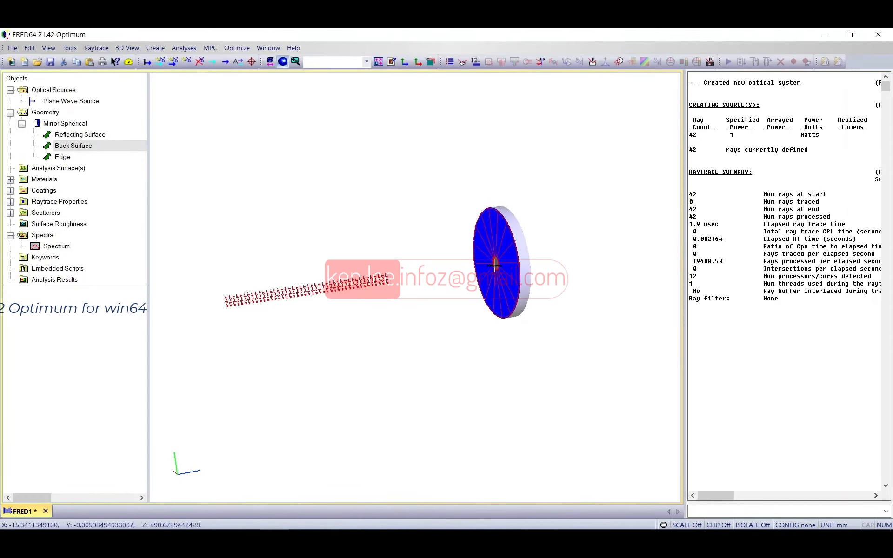
drag(495, 264, 428, 272)
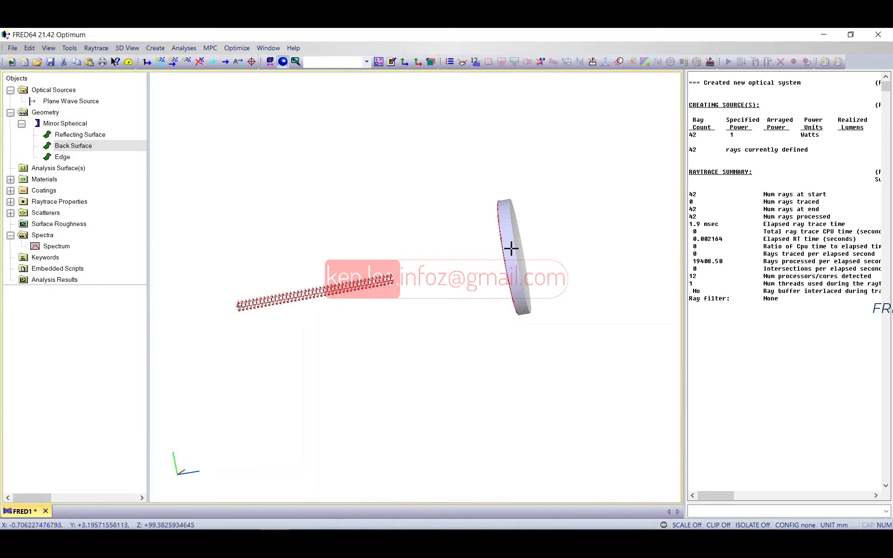
drag(445, 261, 377, 266)
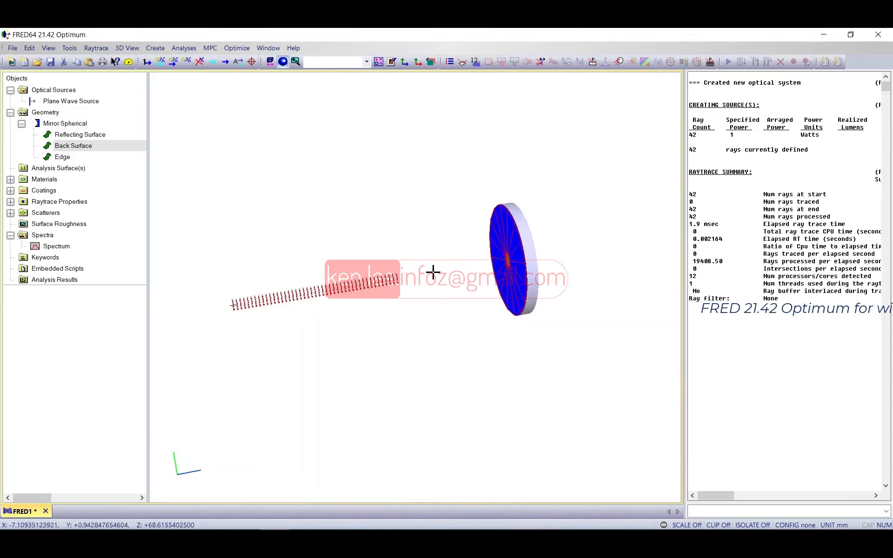
drag(556, 263, 484, 228)
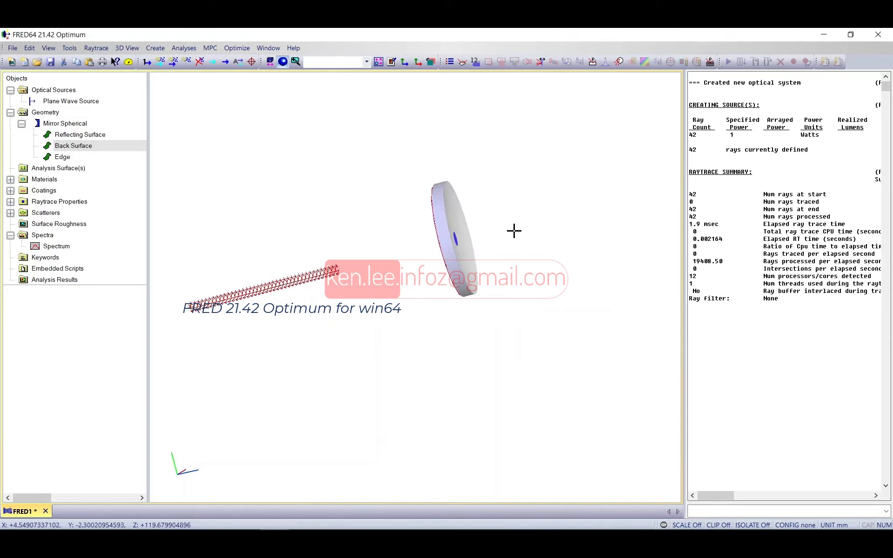
Create a plane element primitive under Geometry and name it Diffraction Grating.
click(46, 113)
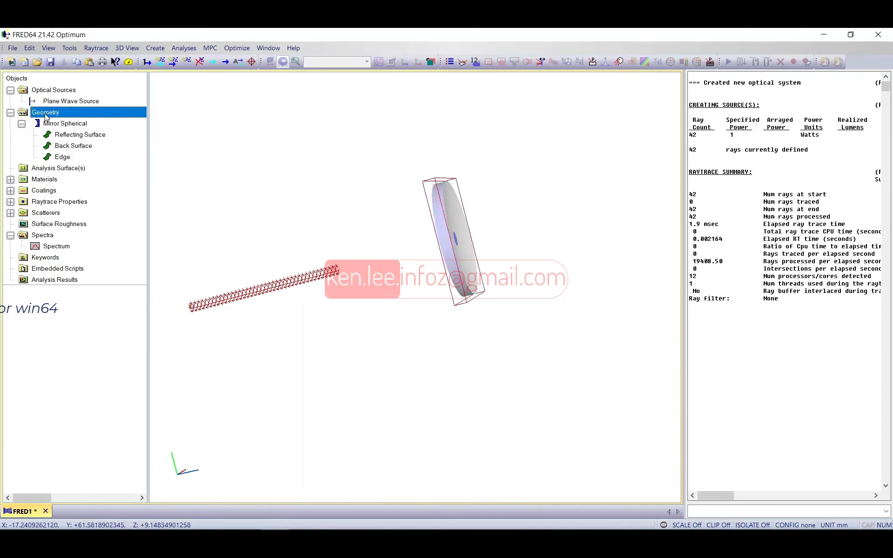
right_click(46, 115)
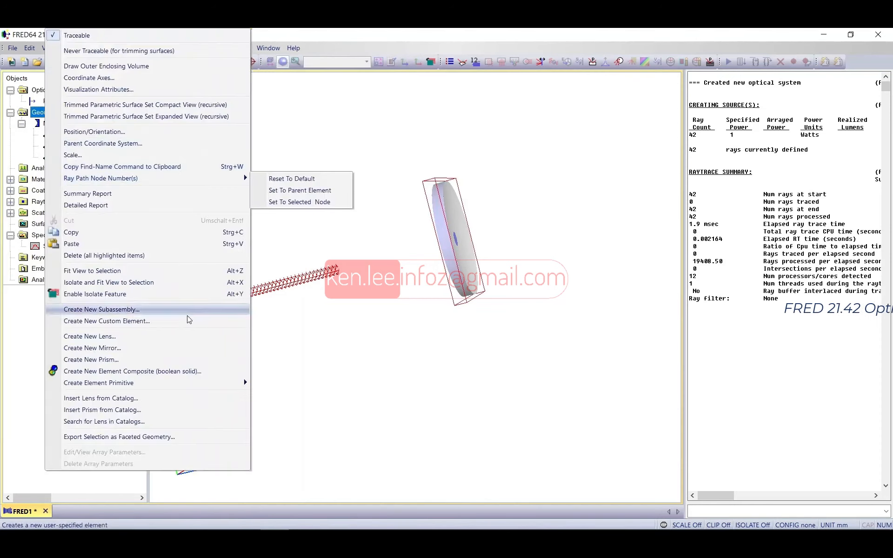
mouse_move(183, 382)
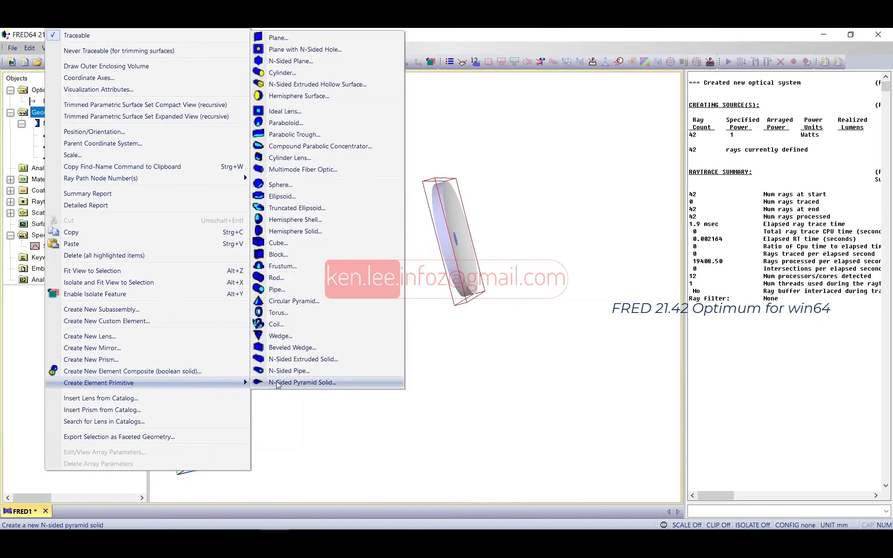
click(278, 39)
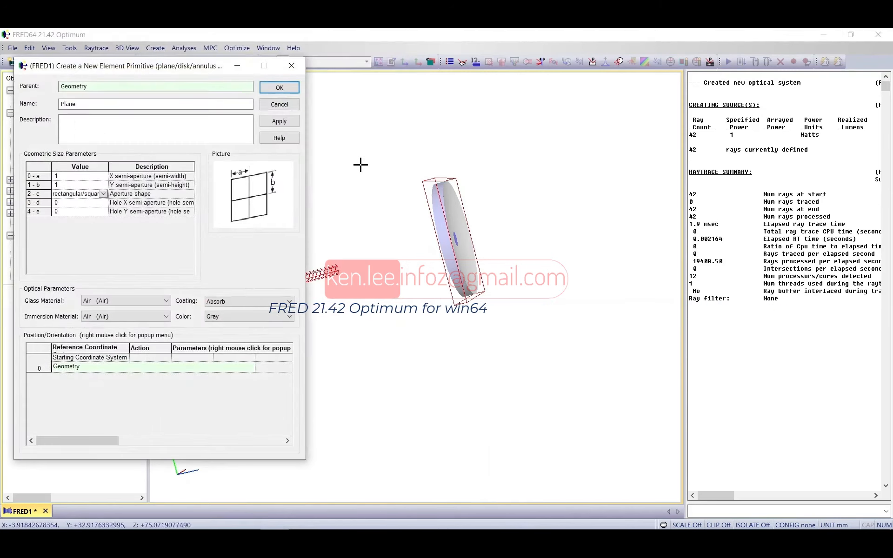
drag(131, 70, 621, 86)
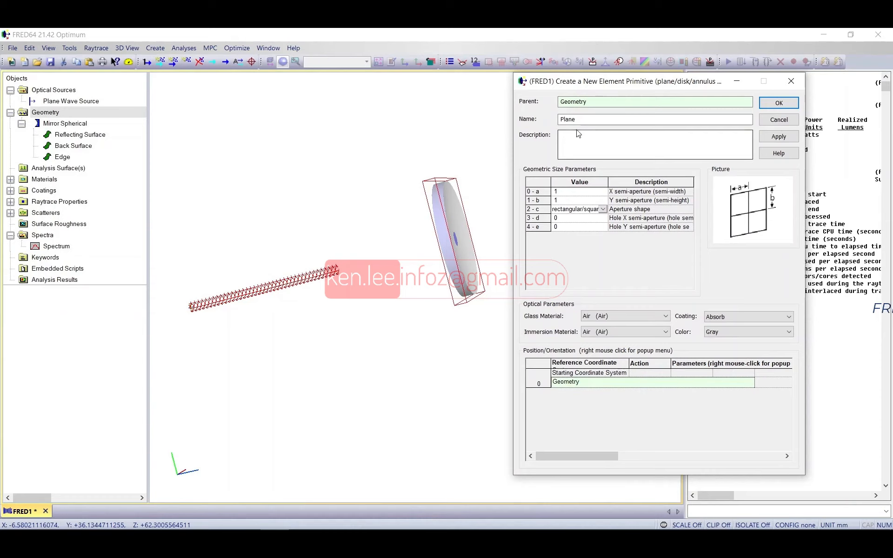
click(641, 116)
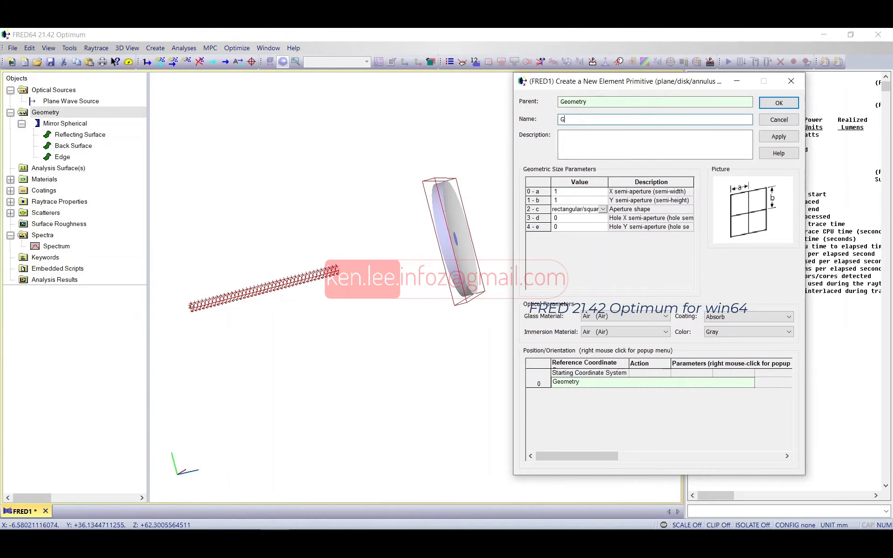
text(Diffraction Grating)
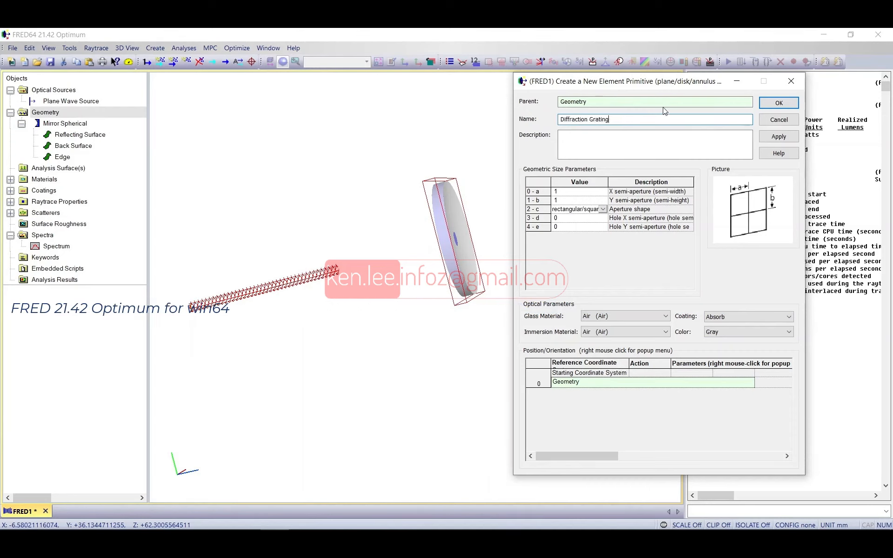
key(BackSpace)
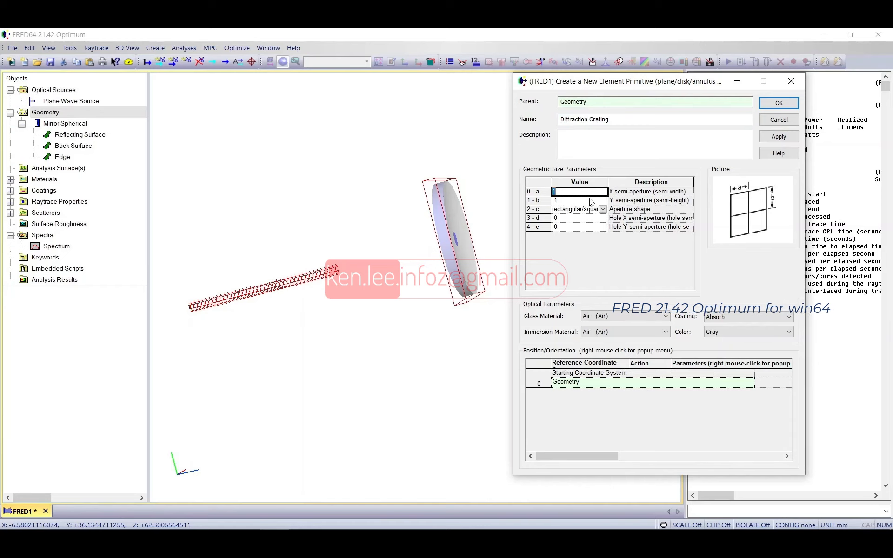
Set the Diffraction Grating's X and Y semi-apertures to 2.5 and apply them.
text(2.5)
key(Tab)
text(2.5)
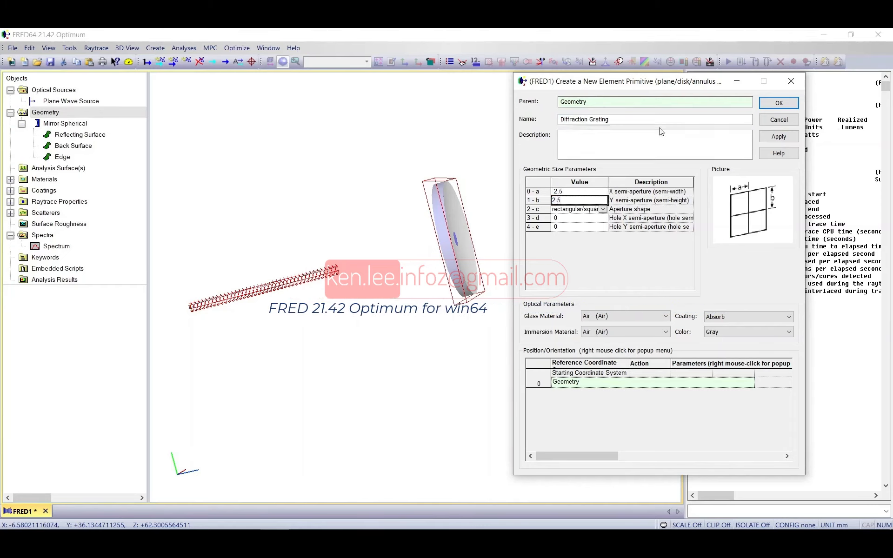
click(778, 137)
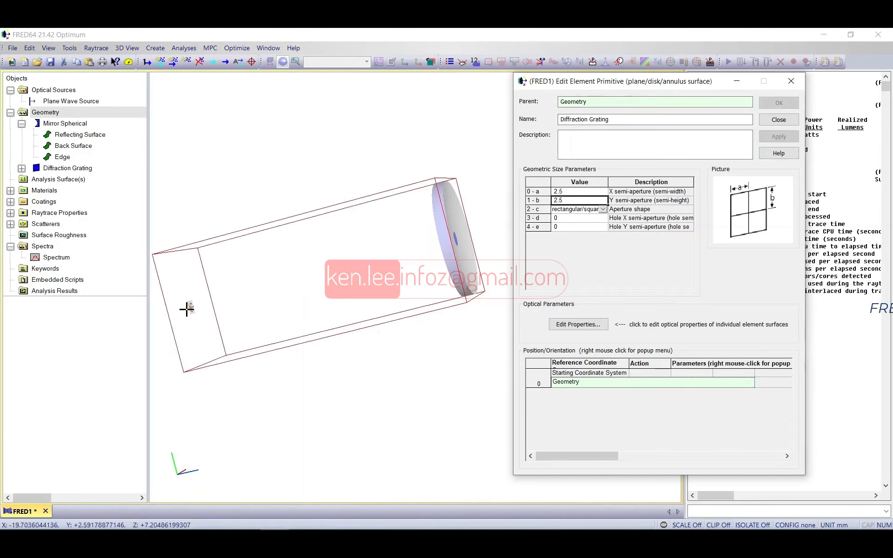
Reference the grating's position to the spherical mirror's Reflecting Surface and append a Shift operation.
click(655, 381)
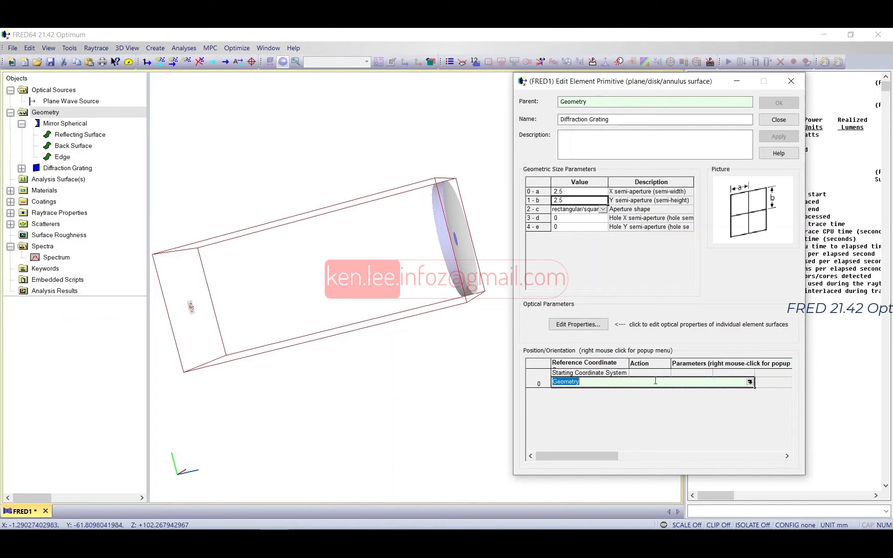
click(748, 381)
click(640, 445)
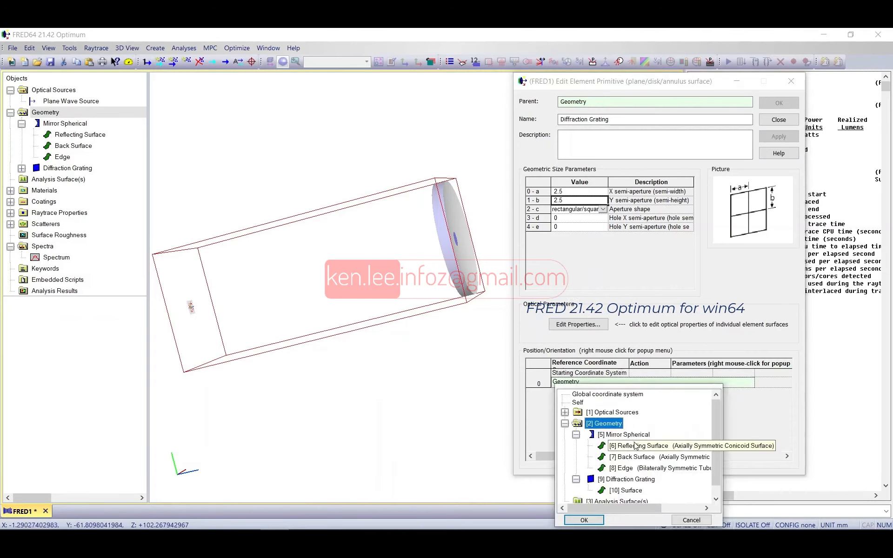
click(584, 519)
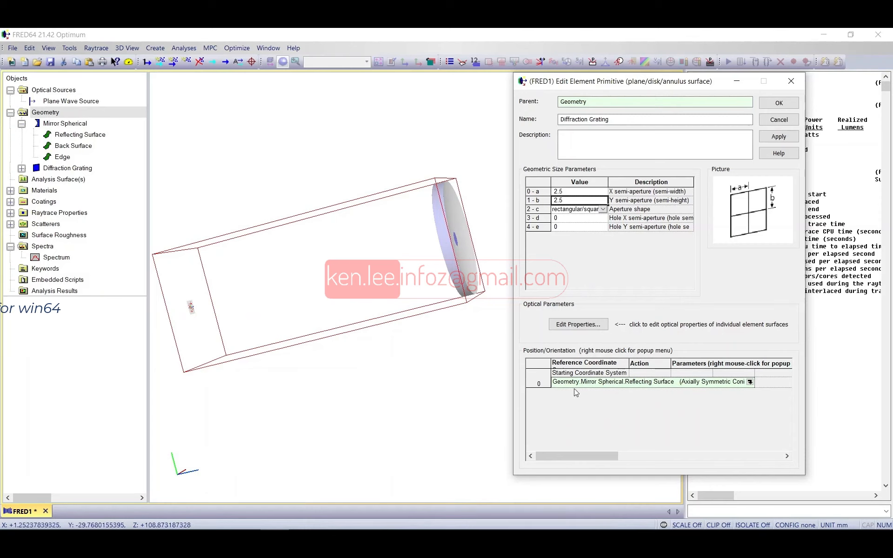
right_click(540, 383)
click(586, 443)
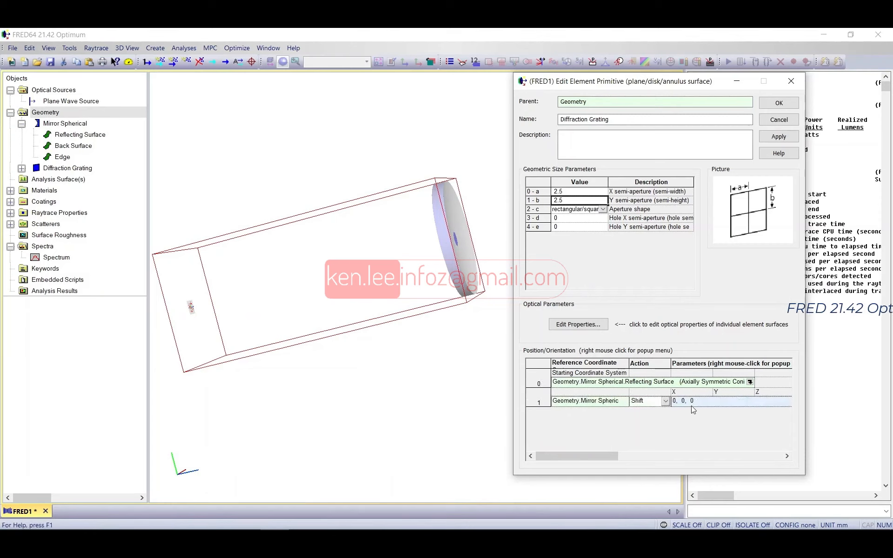
Apply a Z shift of 100 to the Diffraction Grating and check its placement relative to the mirror.
key(BackSpace)
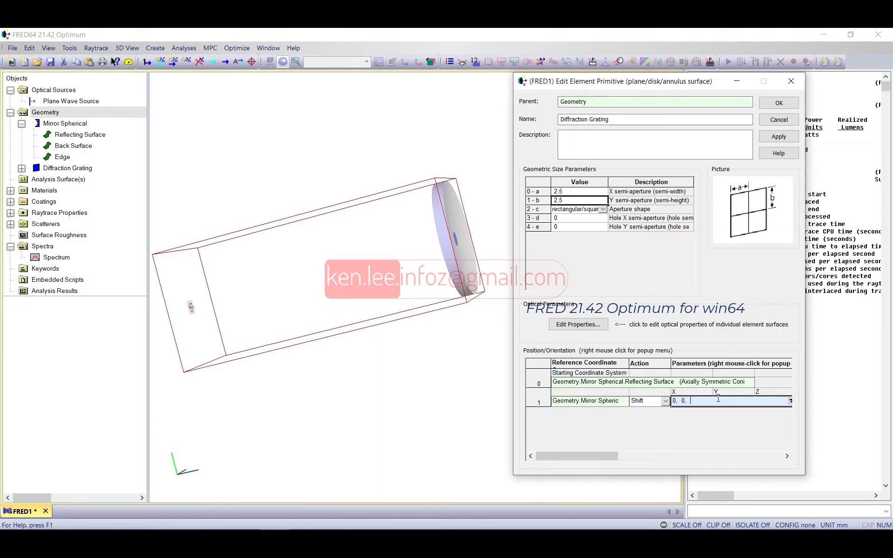
text(100)
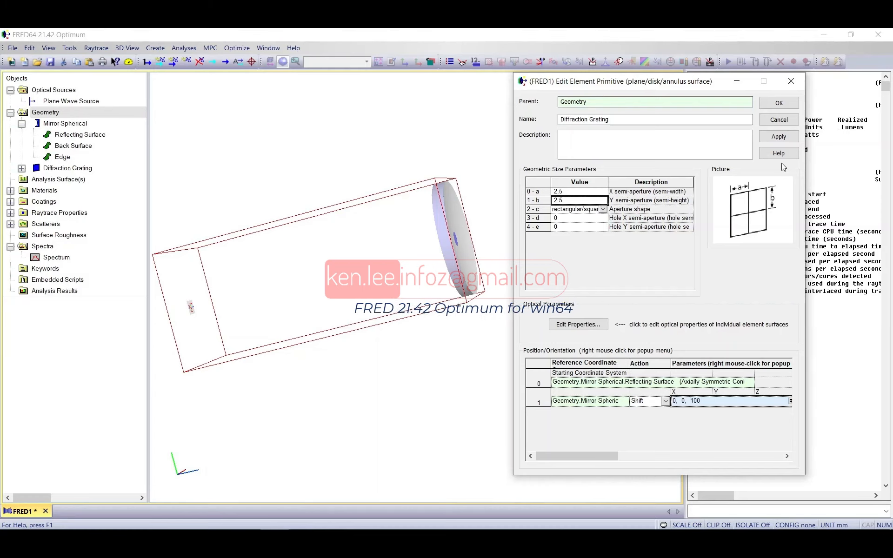
click(784, 139)
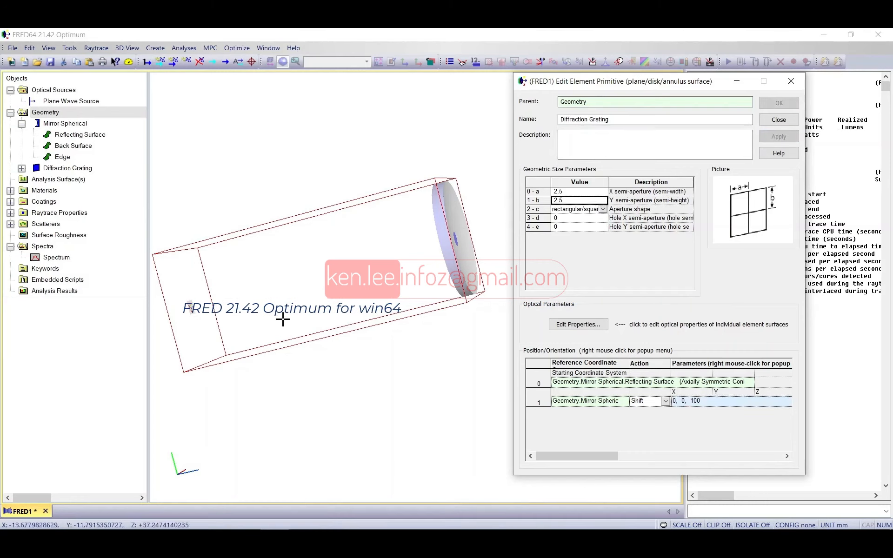
drag(365, 265, 416, 275)
scroll(416, 274, down, 5)
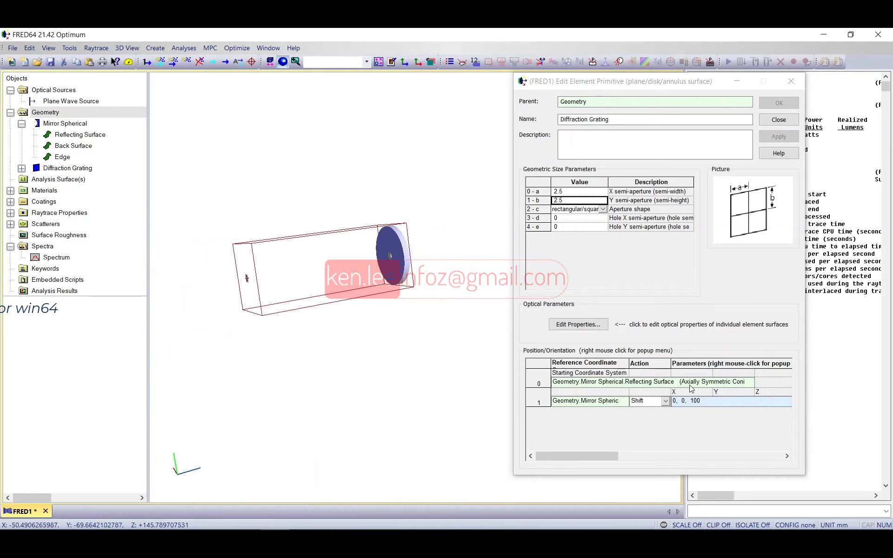
Set the Diffraction Grating's Z shift to -100, apply it, check the placement and close the element's settings.
click(693, 401)
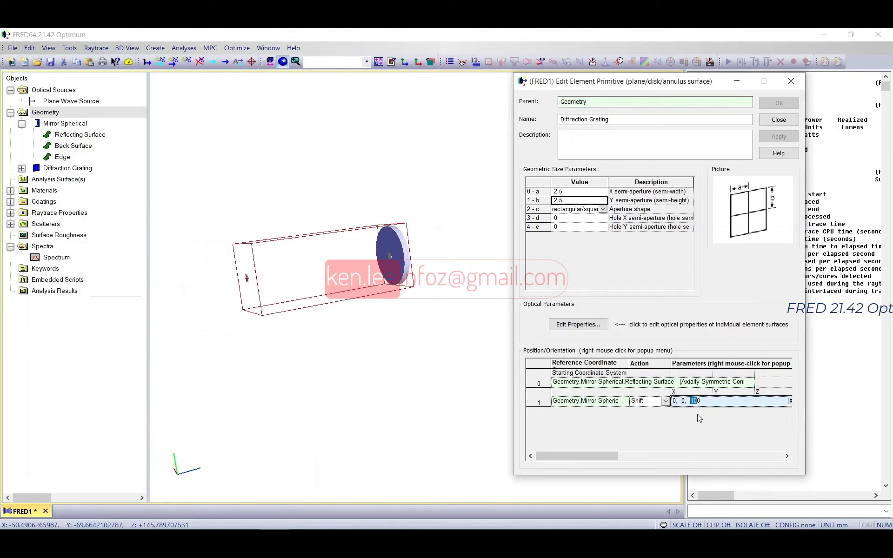
text(-100)
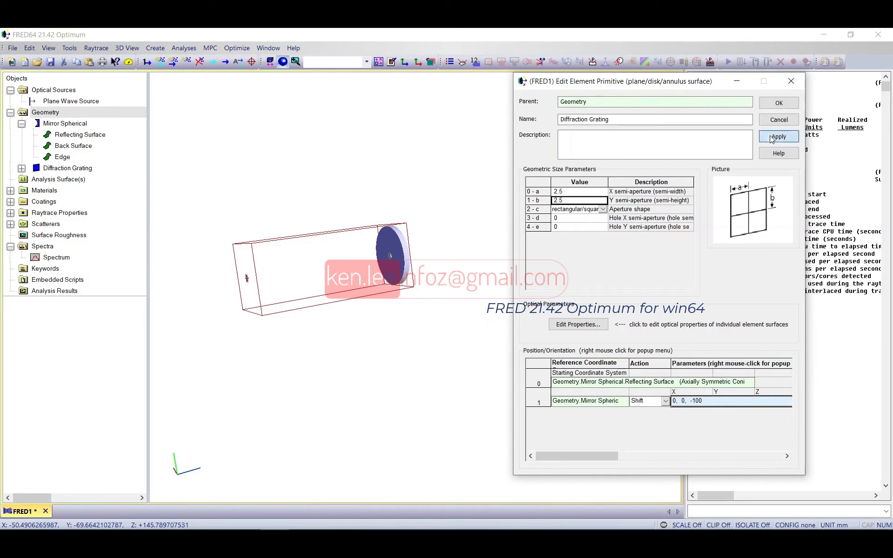
click(778, 136)
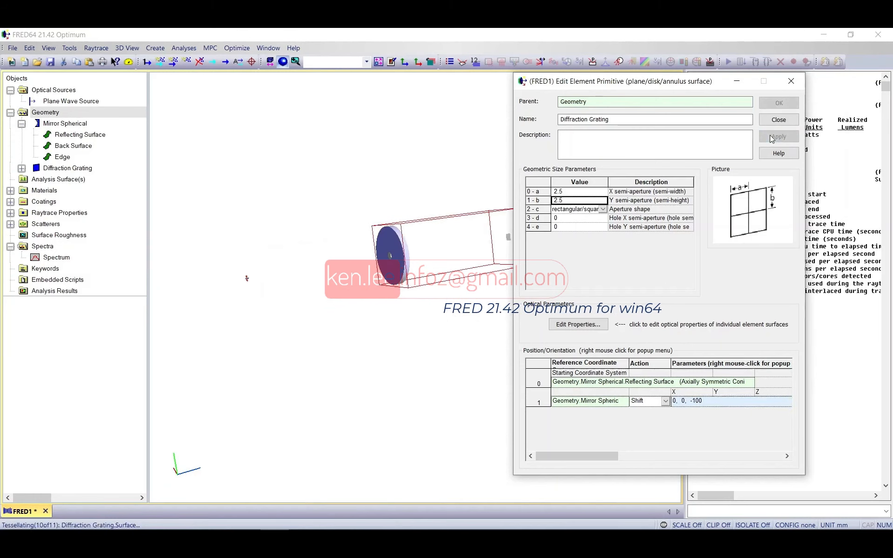
drag(315, 295, 346, 268)
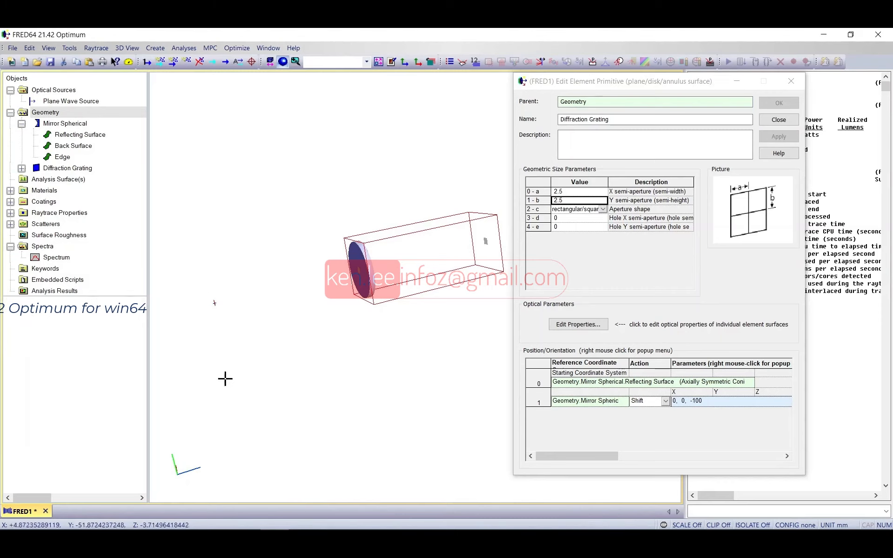
drag(452, 289, 334, 253)
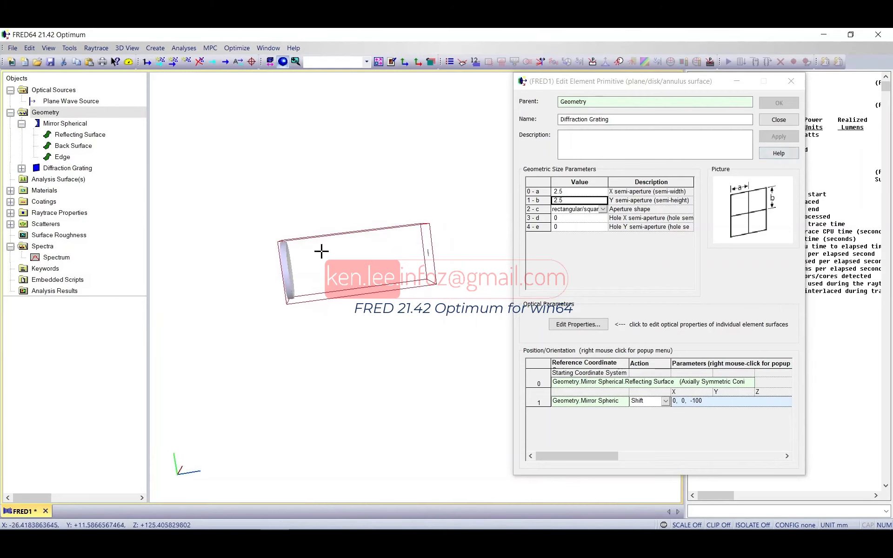
click(778, 120)
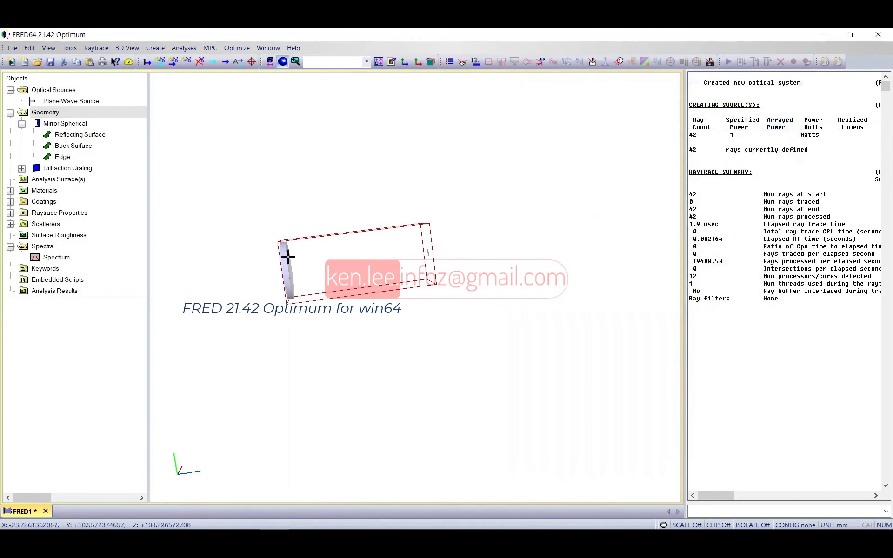
Trace and render the source rays, and examine their path through the mirror hole to the Diffraction Grating.
drag(295, 185, 211, 104)
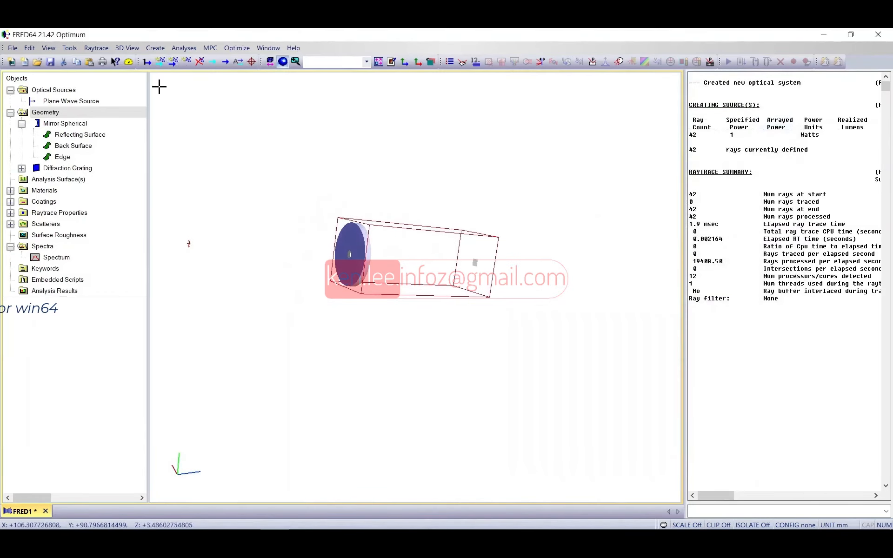
click(175, 63)
drag(462, 262, 277, 270)
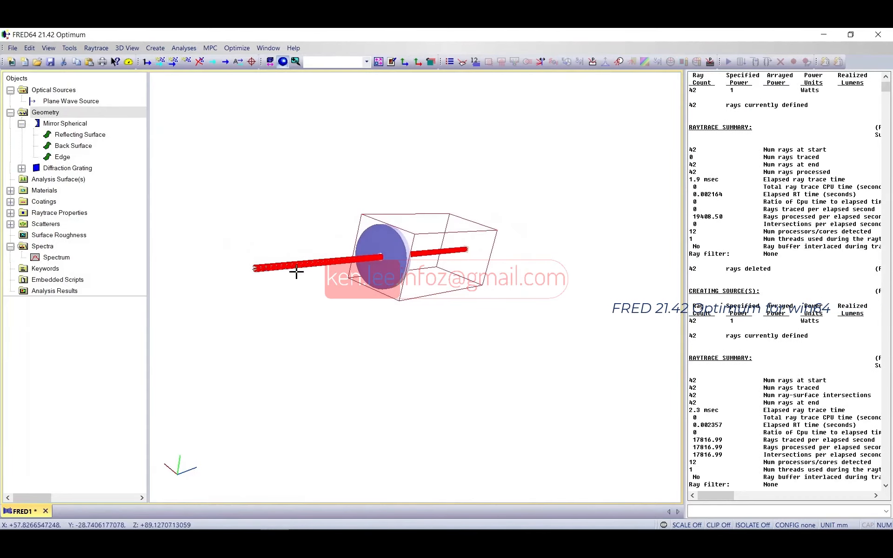
scroll(393, 263, up, 6)
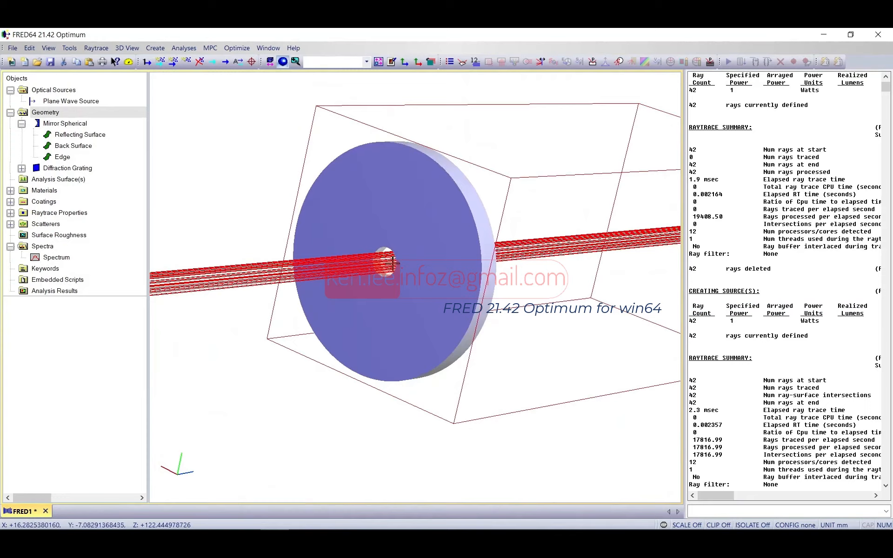
drag(530, 270, 587, 265)
middle_drag(588, 265, 303, 272)
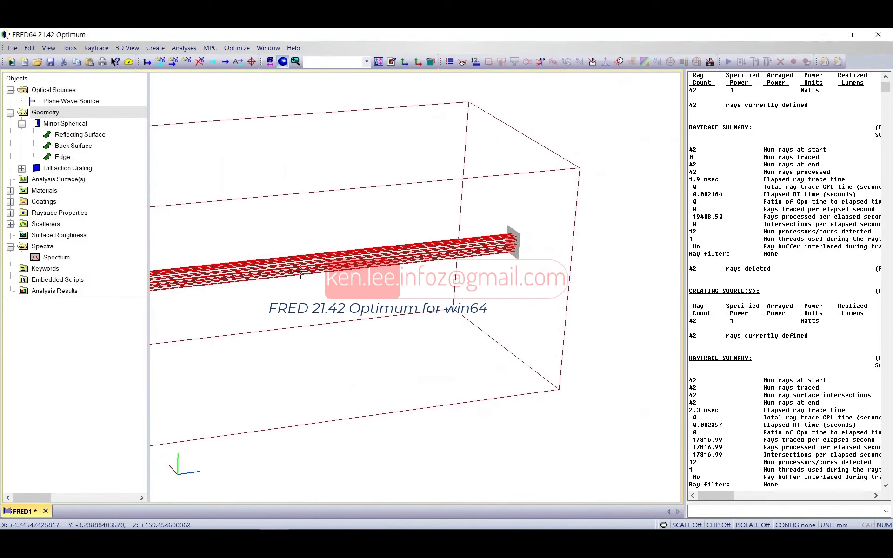
scroll(525, 251, up, 3)
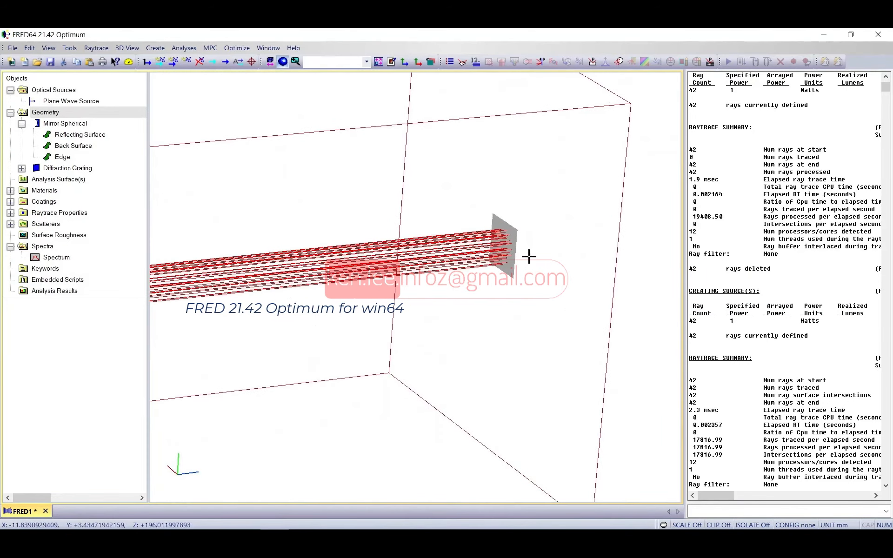
Assign the Air material to the Diffraction Grating's Surface.
click(49, 169)
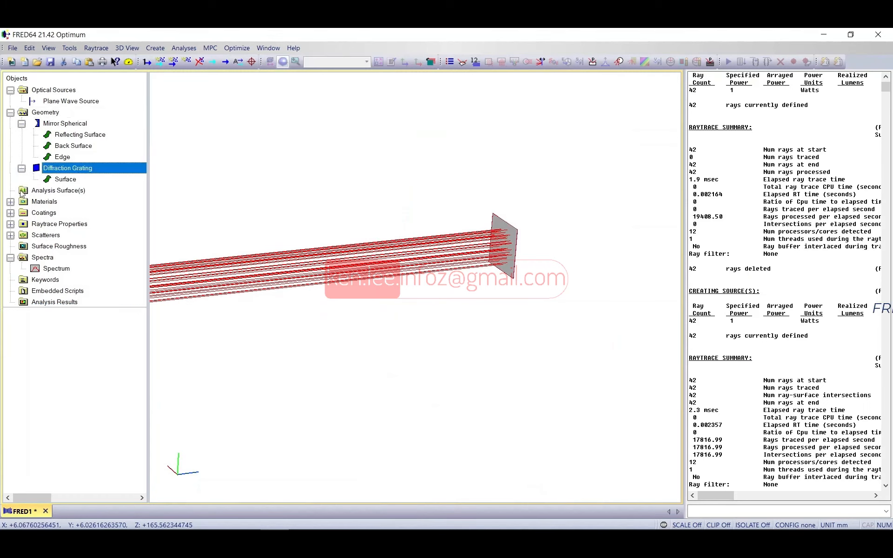
click(10, 202)
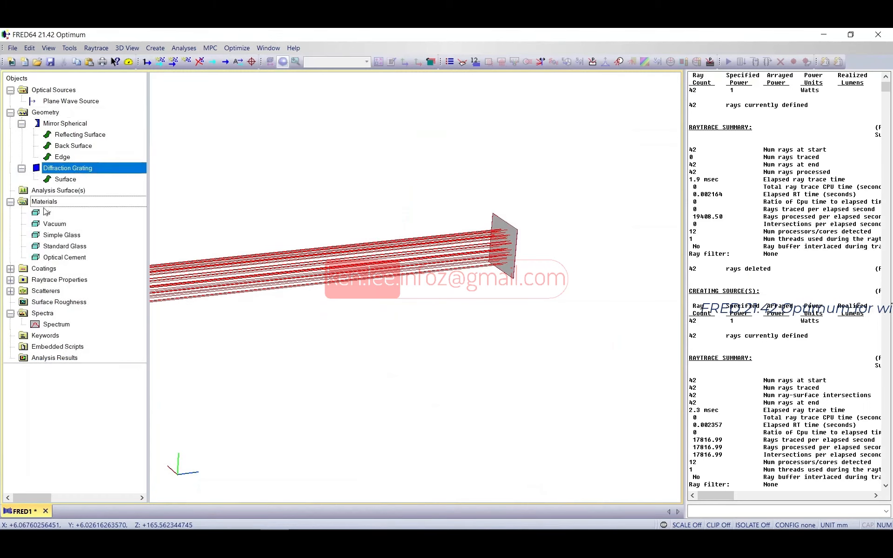
drag(46, 216, 65, 179)
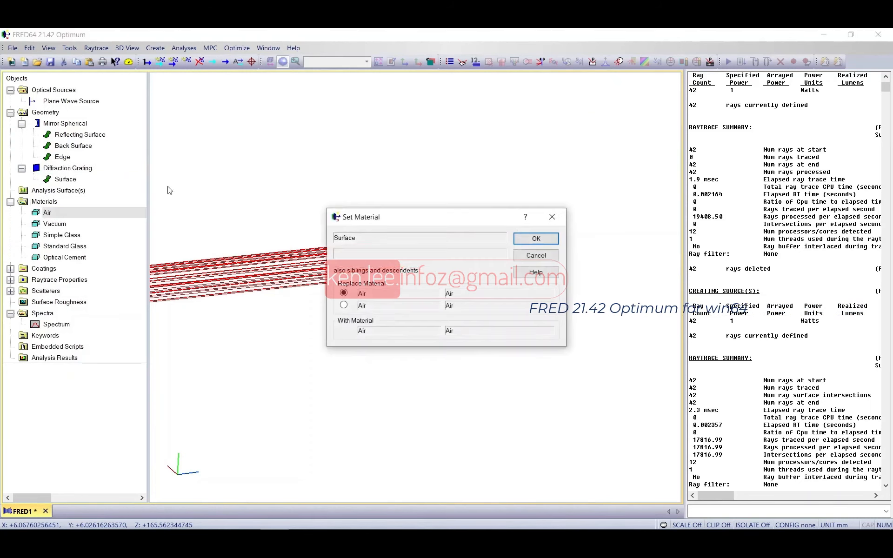
click(536, 238)
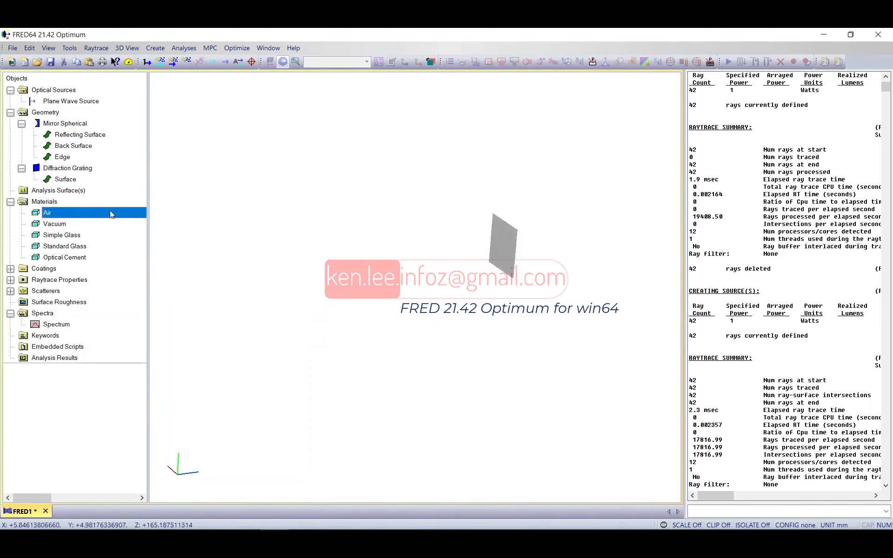
Apply the Reflect coating to the Diffraction Grating's Surface.
click(10, 269)
drag(51, 291, 70, 176)
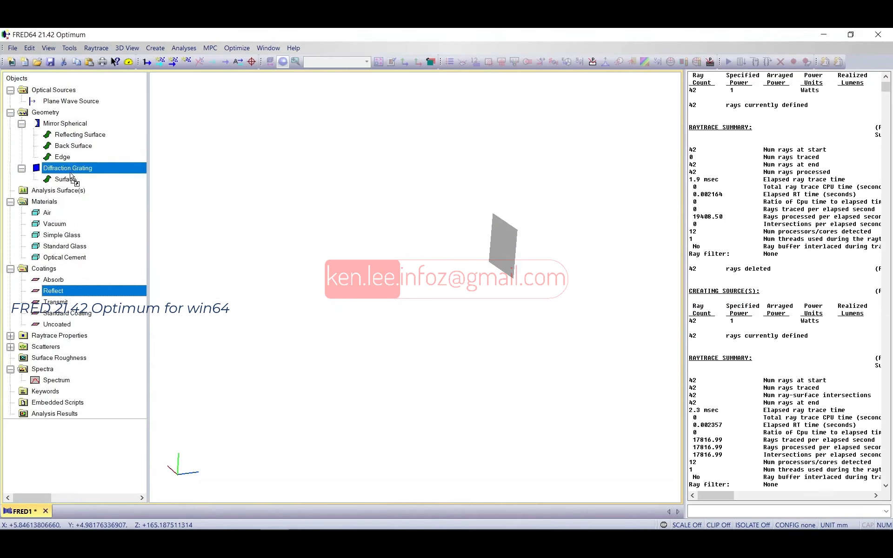
drag(70, 175, 71, 177)
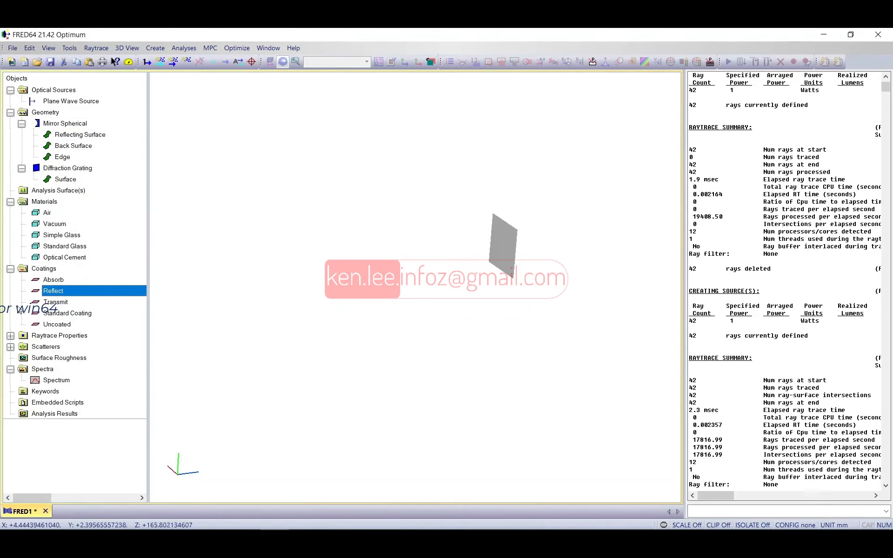
Assign the Reflect Specular raytrace property to the Diffraction Grating's Surface.
click(11, 335)
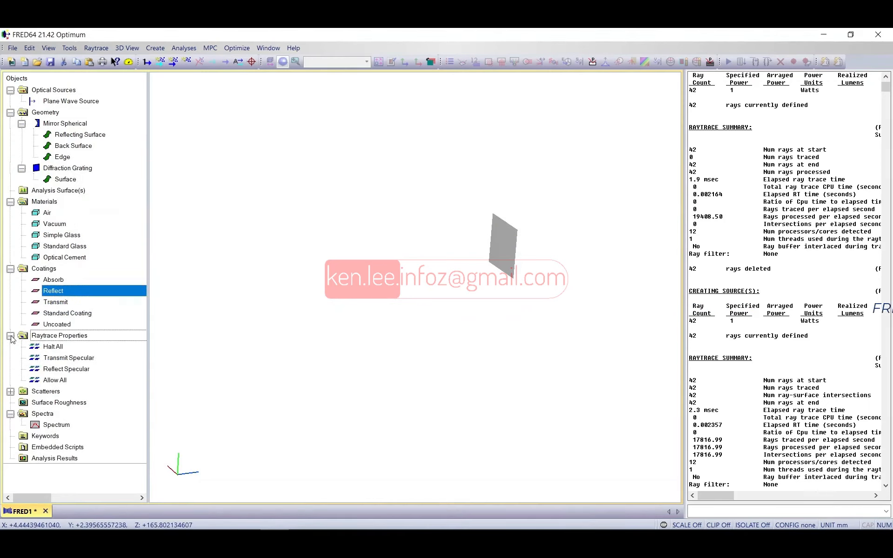
click(67, 369)
drag(65, 372, 74, 175)
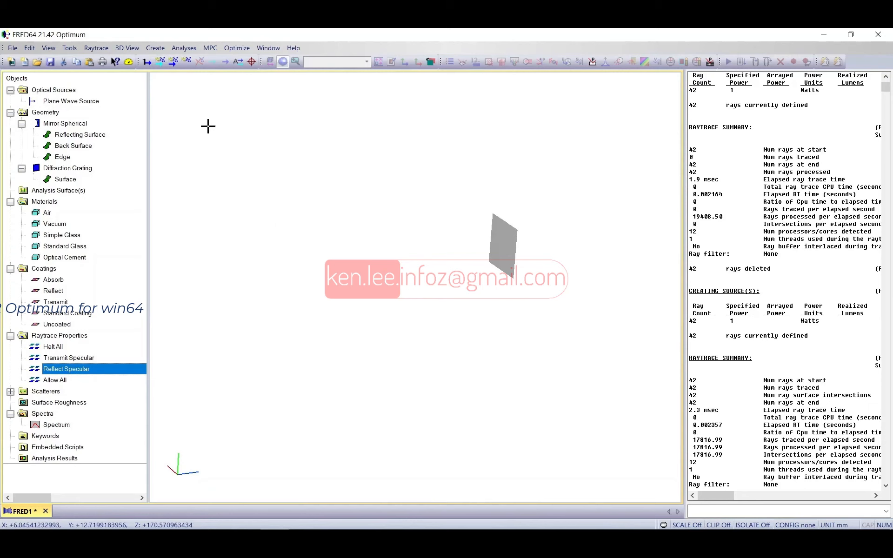
Trace and render the source rays, and examine how they travel between the mirror hole and the Diffraction Grating.
click(173, 62)
scroll(359, 280, down, 5)
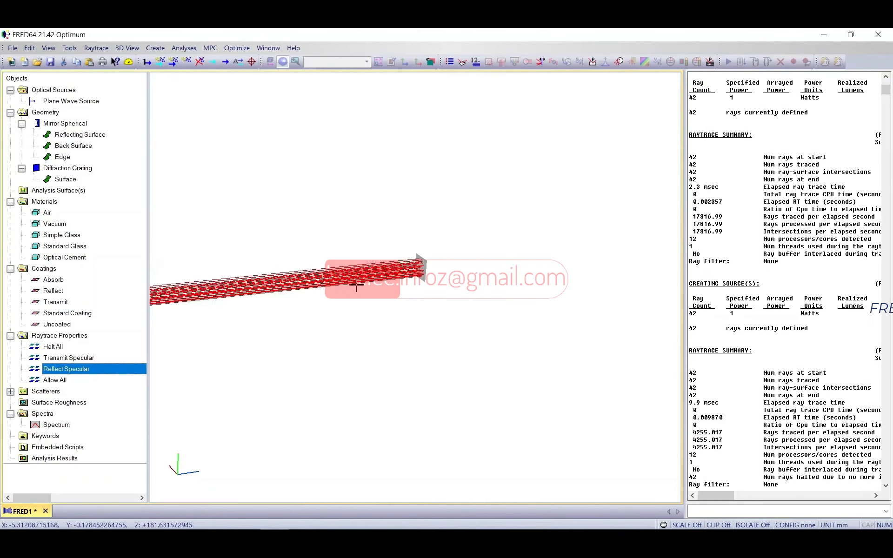
drag(345, 285, 501, 279)
scroll(501, 278, down, 3)
drag(448, 292, 485, 290)
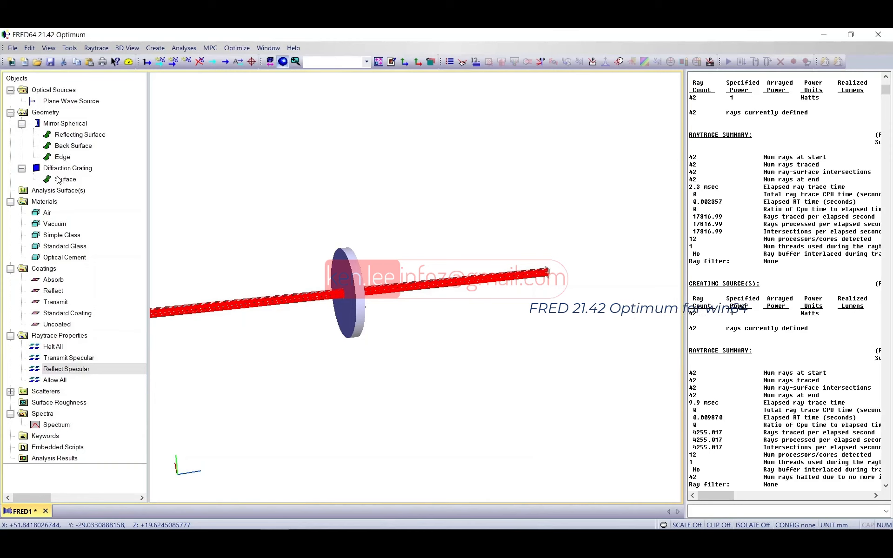
Define the Diffraction Grating's Surface as a linear grating with evenly spaced lines at a frequency of 100 lp/mm.
click(73, 182)
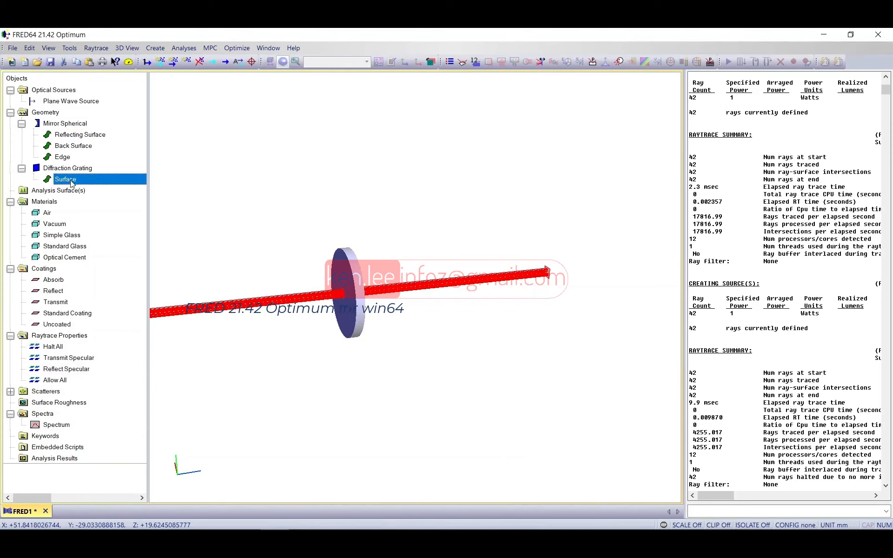
double_click(71, 183)
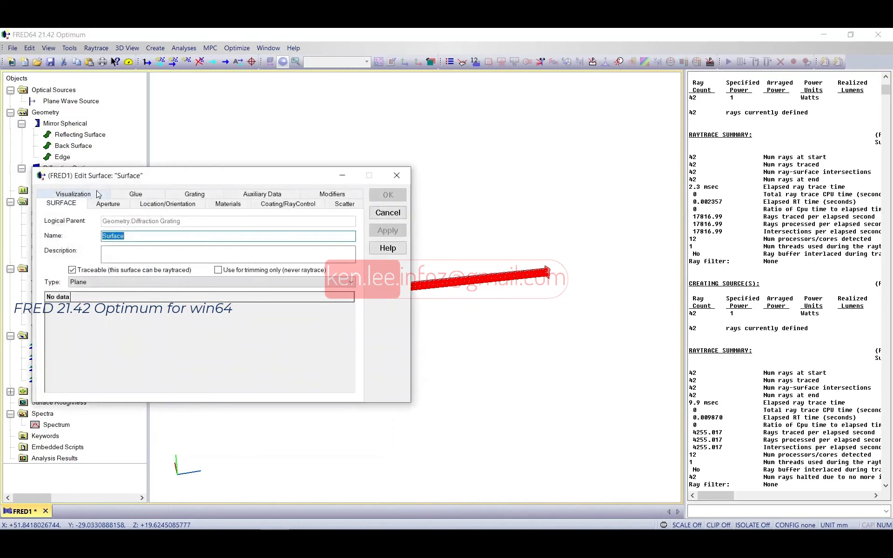
drag(111, 182, 295, 229)
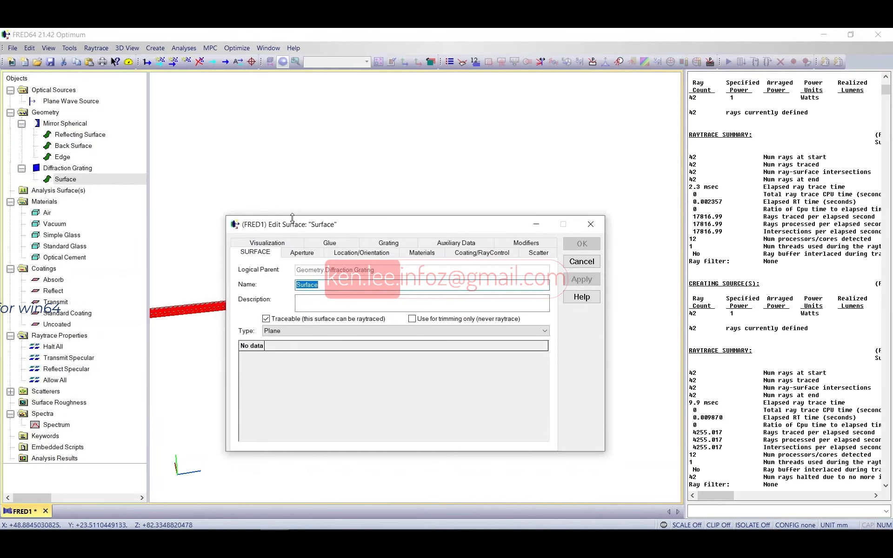
click(388, 243)
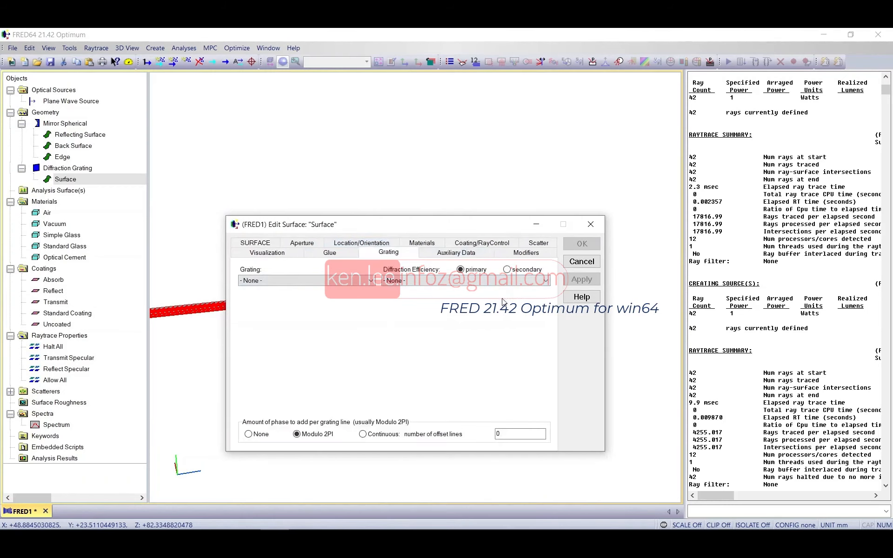
click(370, 281)
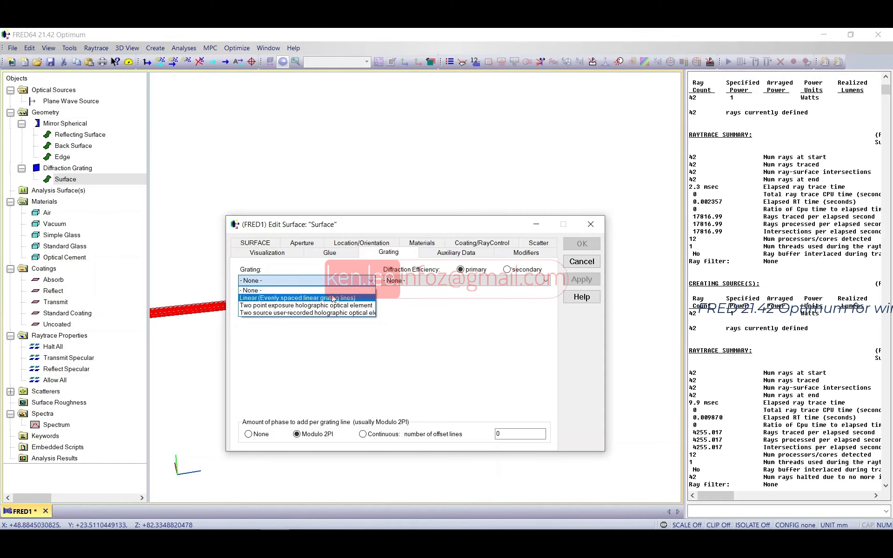
click(301, 298)
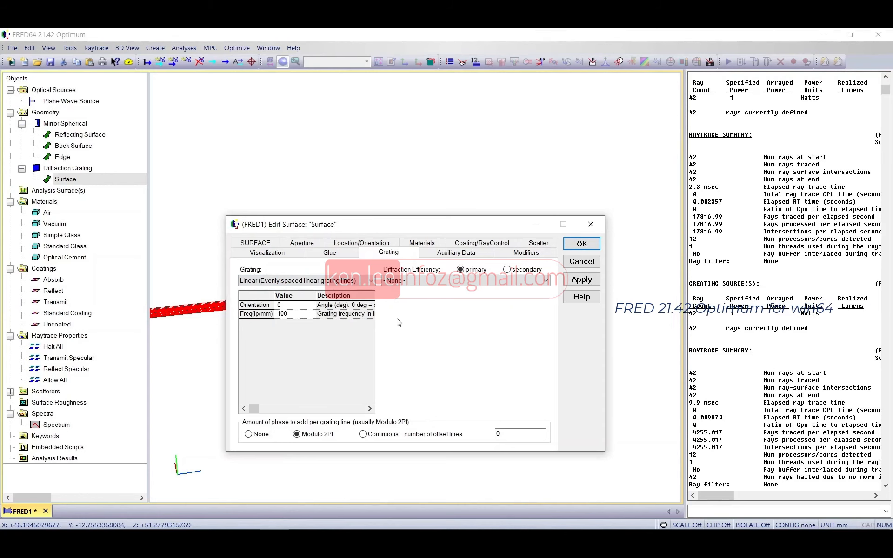
click(302, 314)
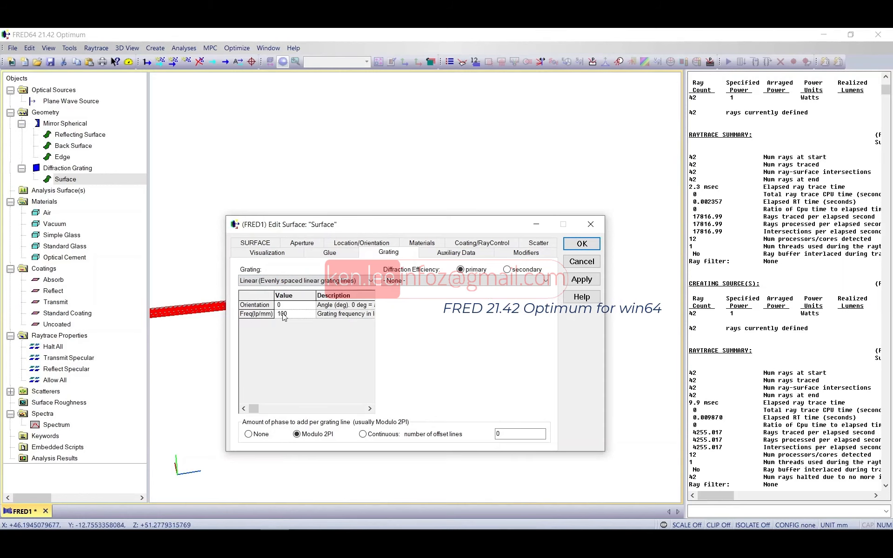
double_click(303, 315)
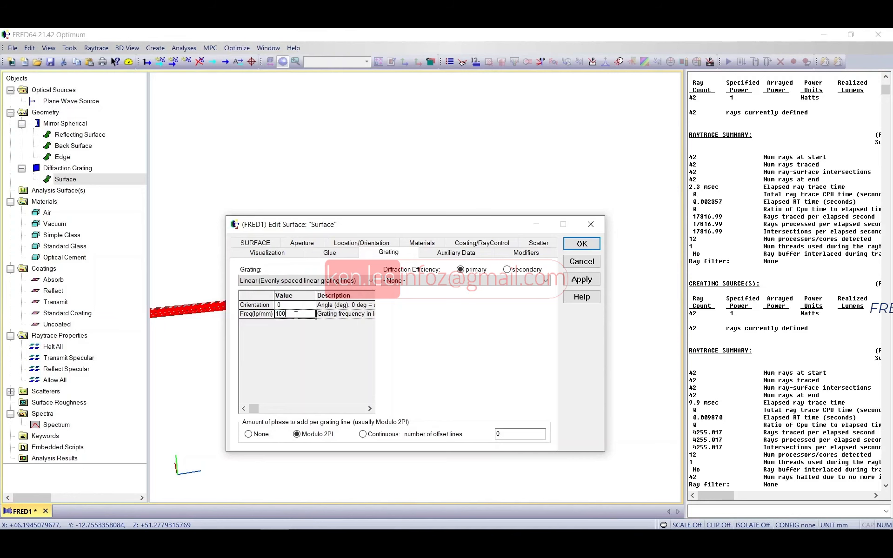
drag(350, 224, 470, 307)
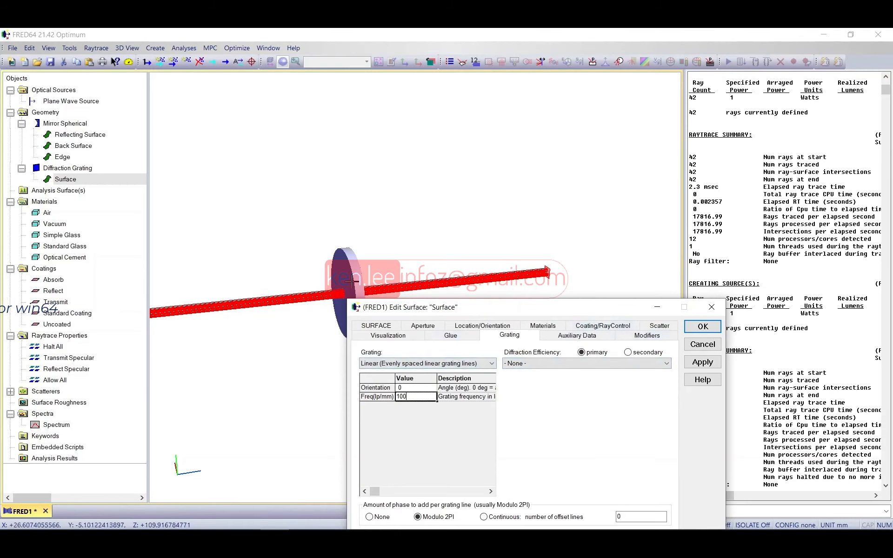
Set the grating's primary diffraction efficiency to the simple efficiency table as a function of wavelength only, at 1.064 microns.
click(534, 365)
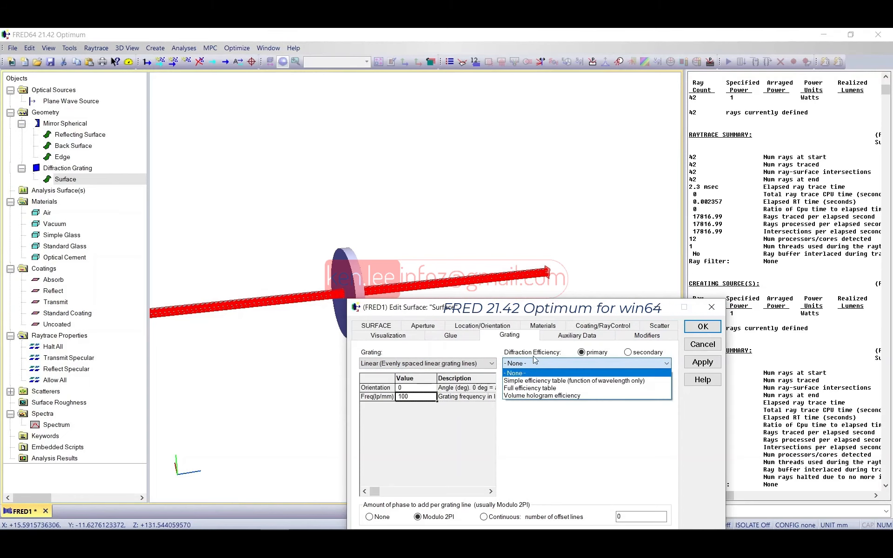
click(554, 381)
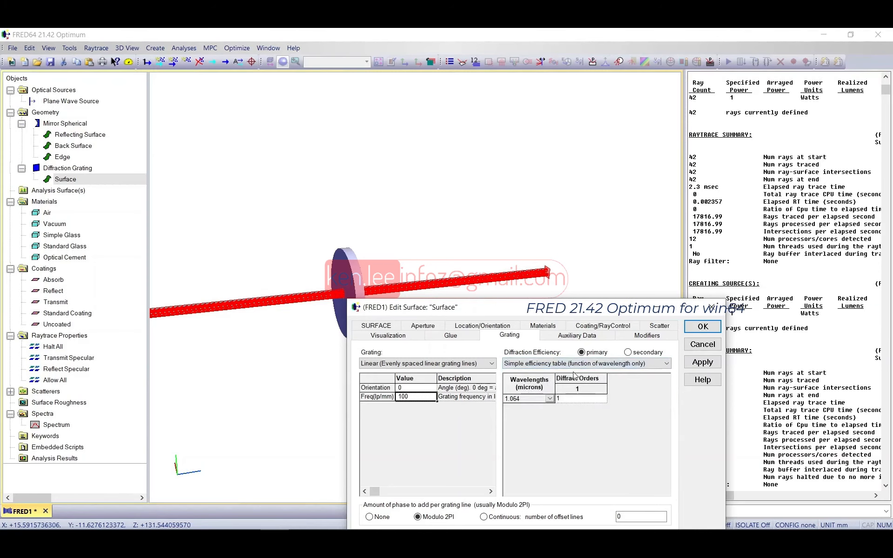
click(550, 399)
click(549, 399)
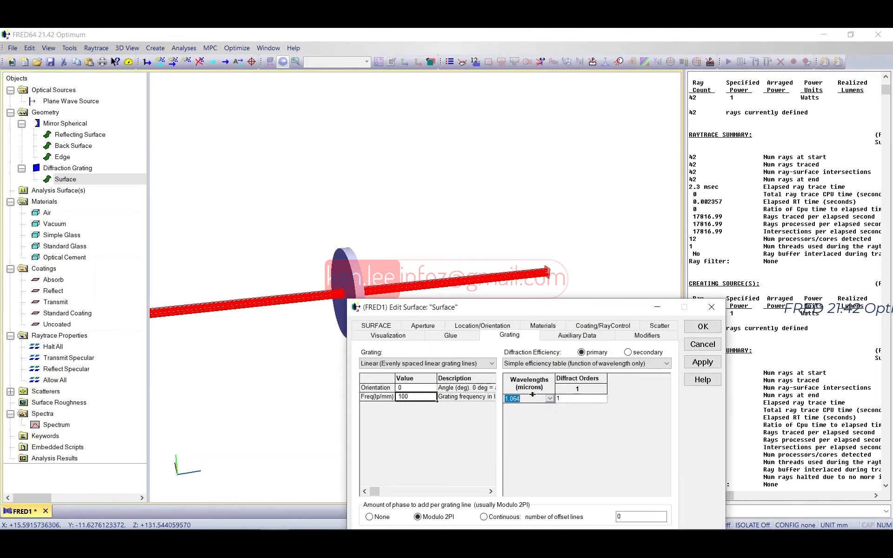
right_click(559, 399)
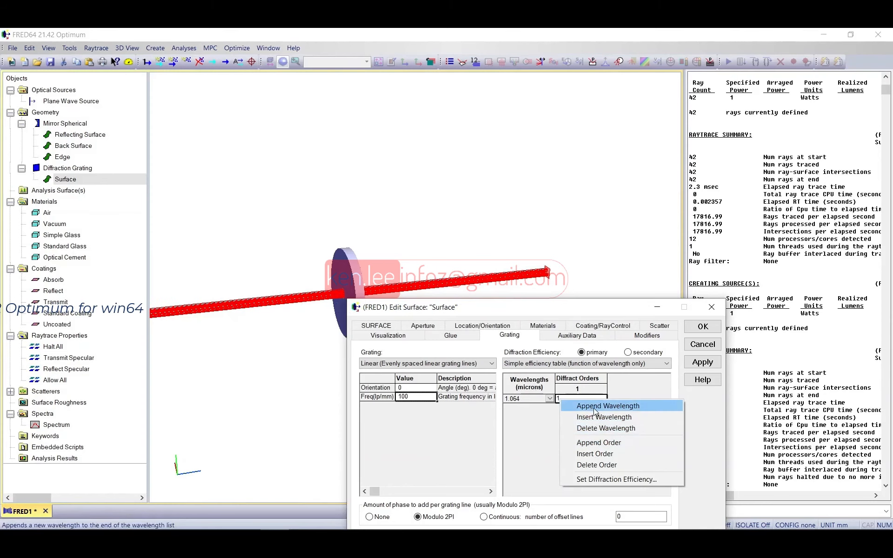
click(592, 406)
click(550, 407)
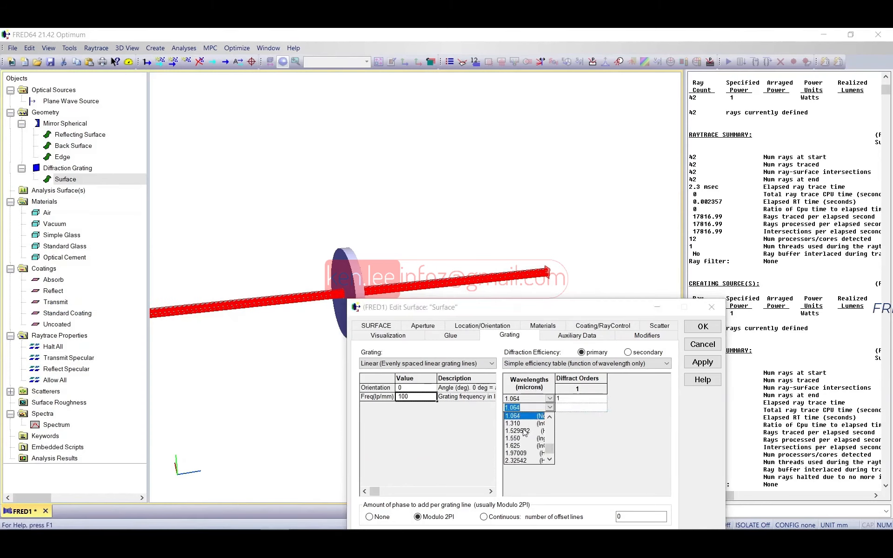
click(526, 432)
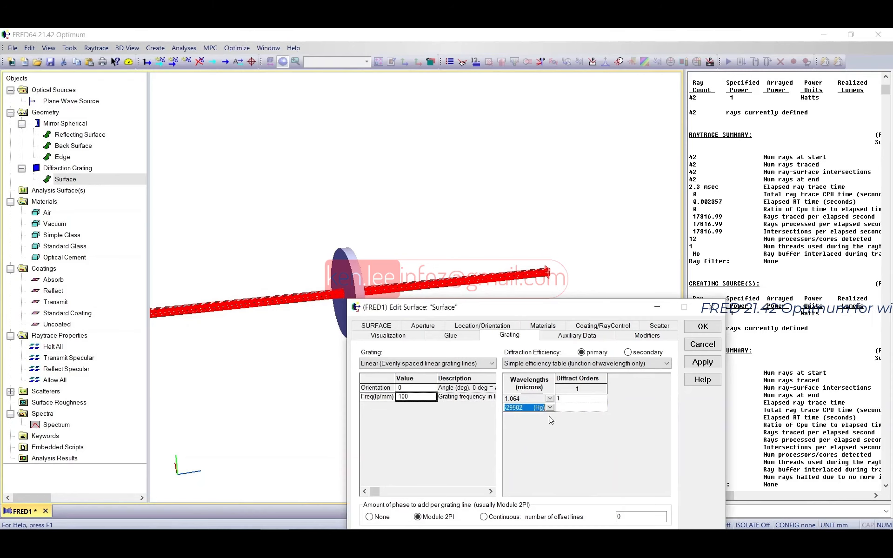
right_click(544, 407)
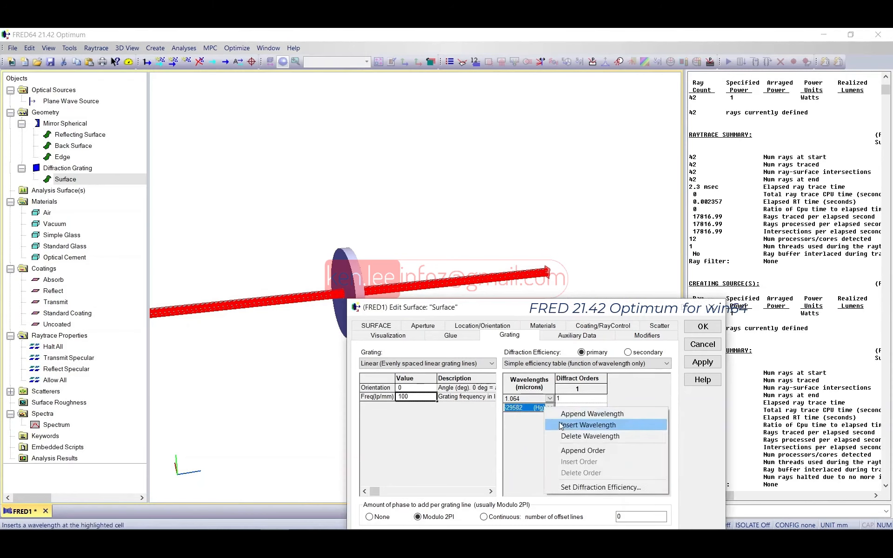
click(569, 436)
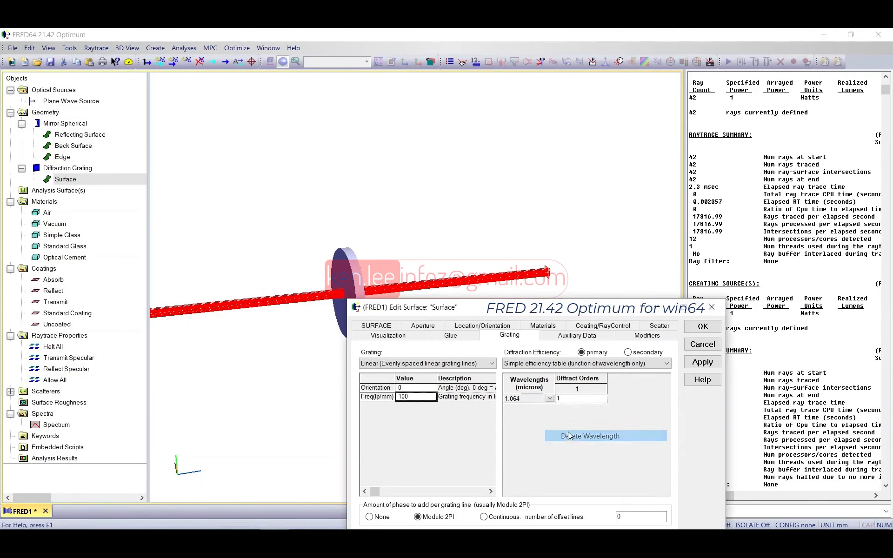
Append diffraction order 0 to the efficiency table and set the efficiencies of orders 1 and 0 to 0.33.
right_click(583, 390)
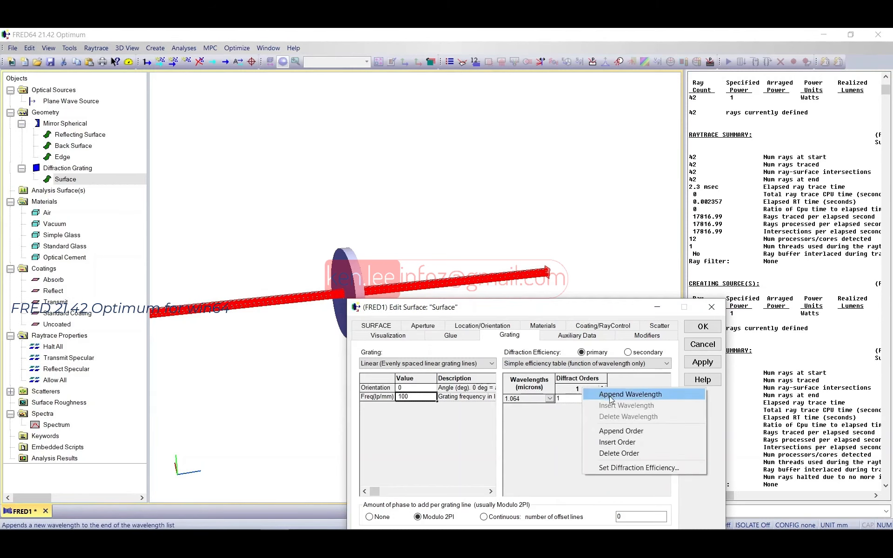
click(615, 432)
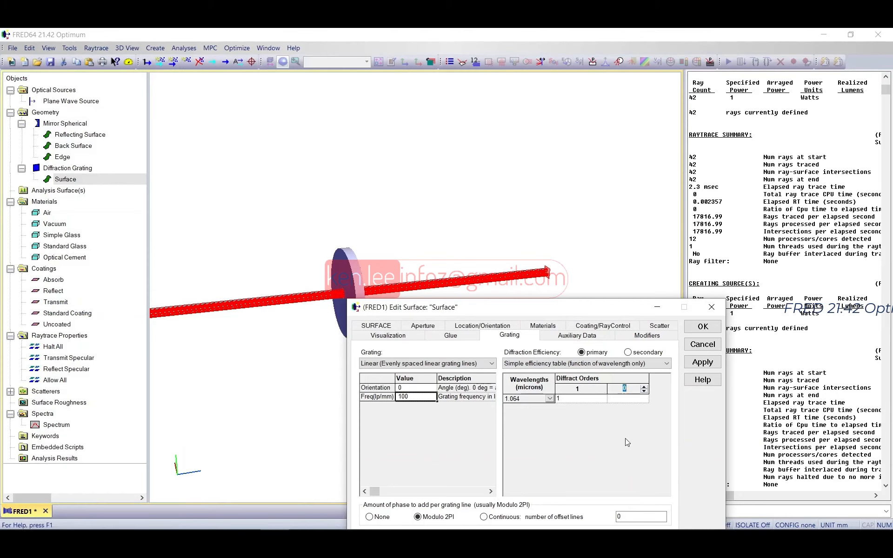
text(0.33)
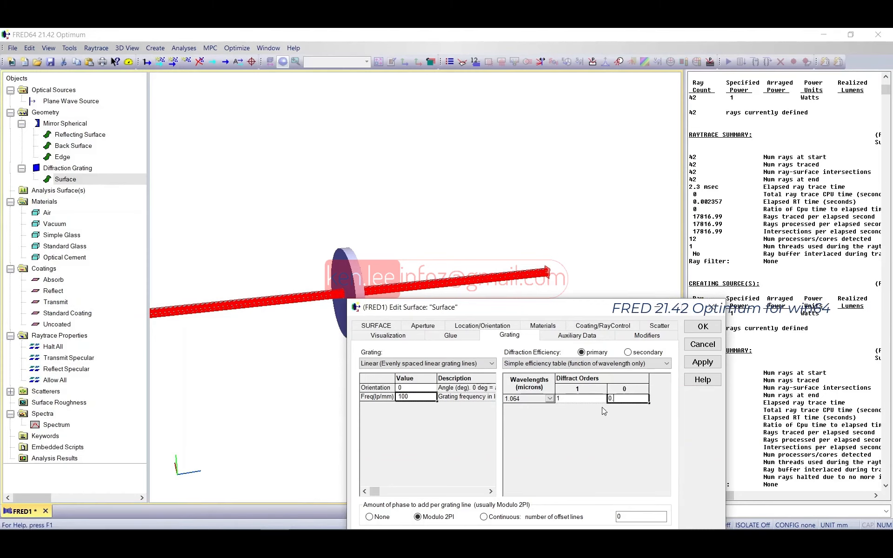
click(592, 398)
text(0.33)
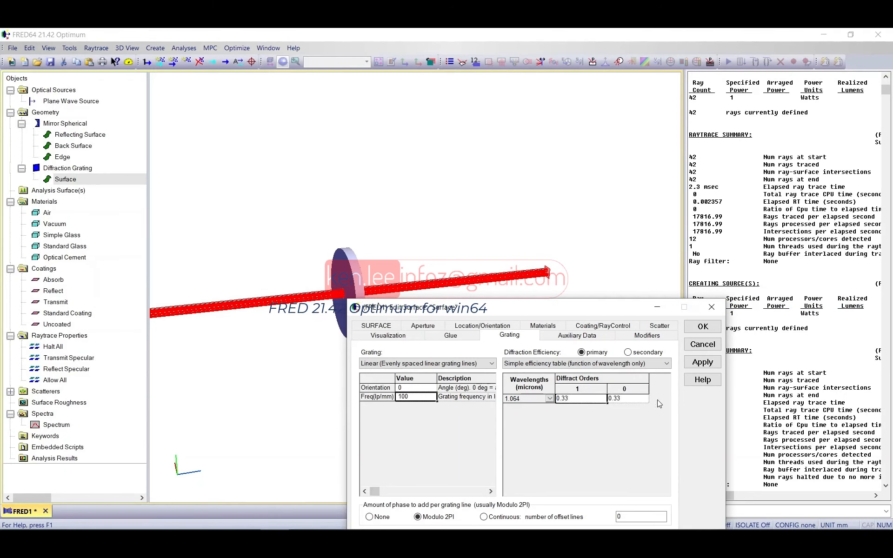
Append diffraction order -1 with an efficiency of 0.33, apply the grating settings and close the surface's settings.
right_click(644, 382)
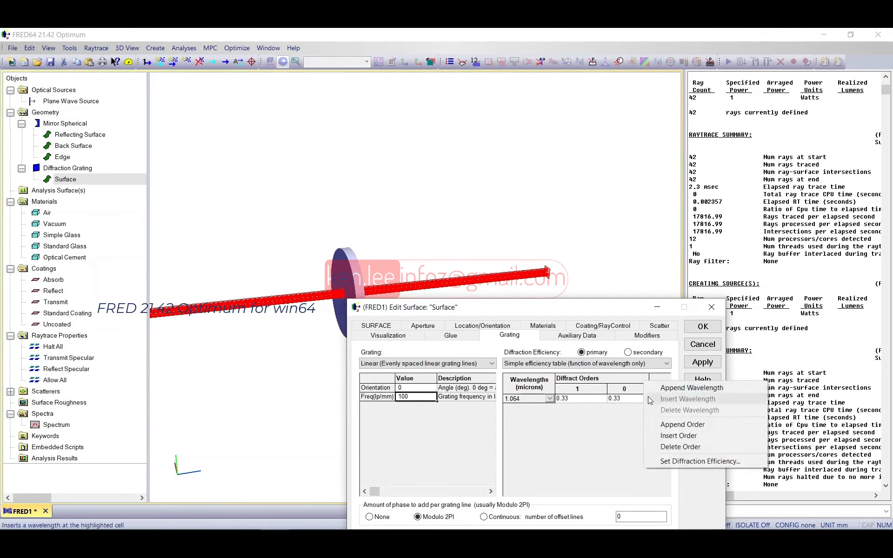
click(664, 425)
drag(599, 487, 646, 455)
drag(727, 417, 853, 417)
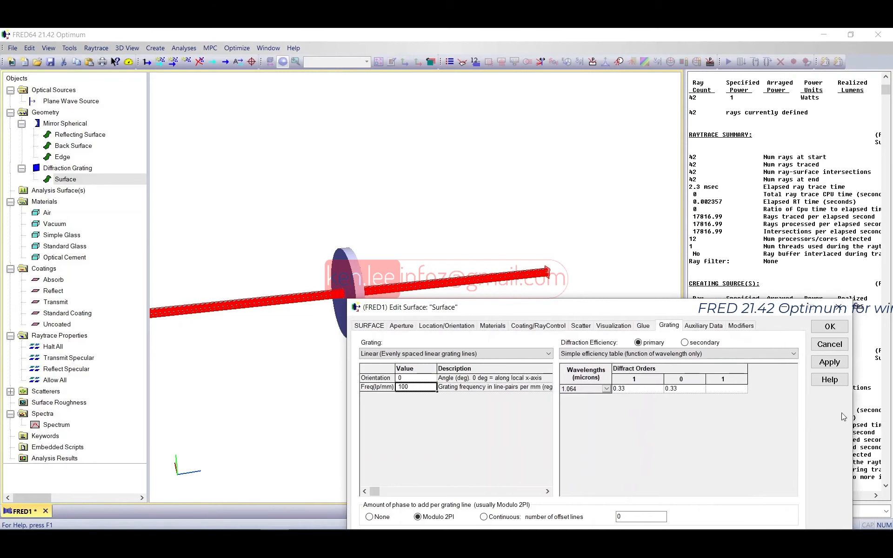
drag(671, 315, 612, 232)
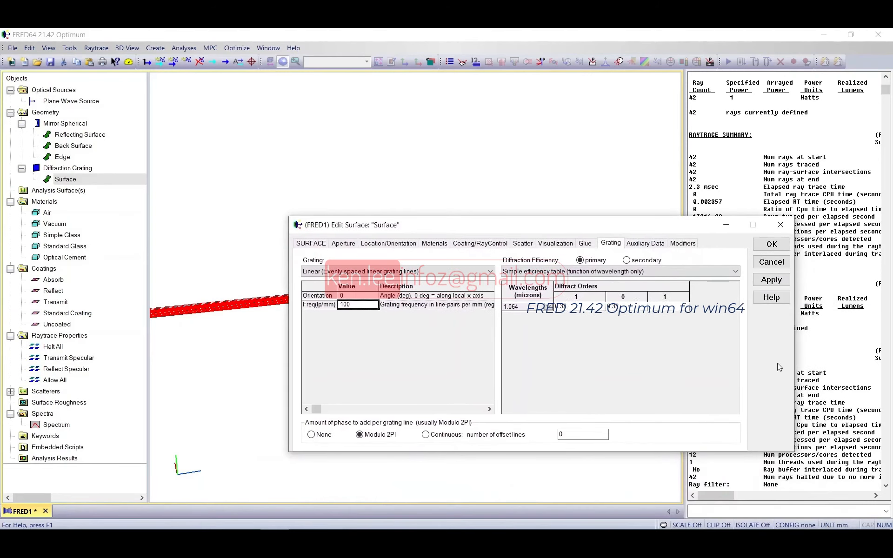
drag(794, 368, 827, 367)
click(680, 306)
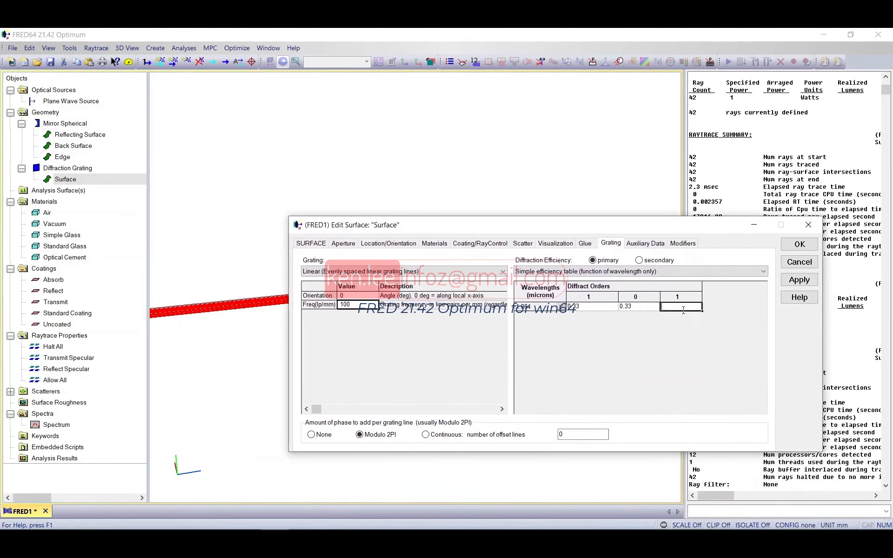
click(589, 307)
click(700, 300)
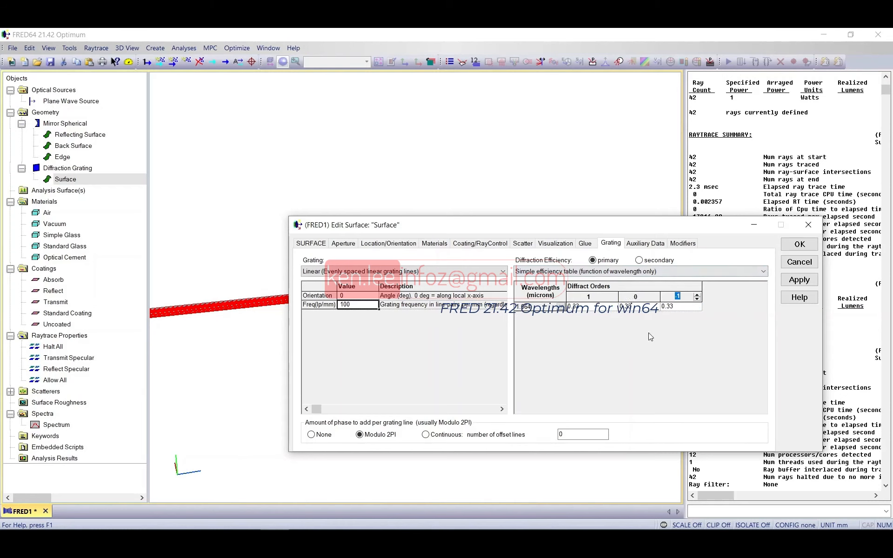
click(799, 279)
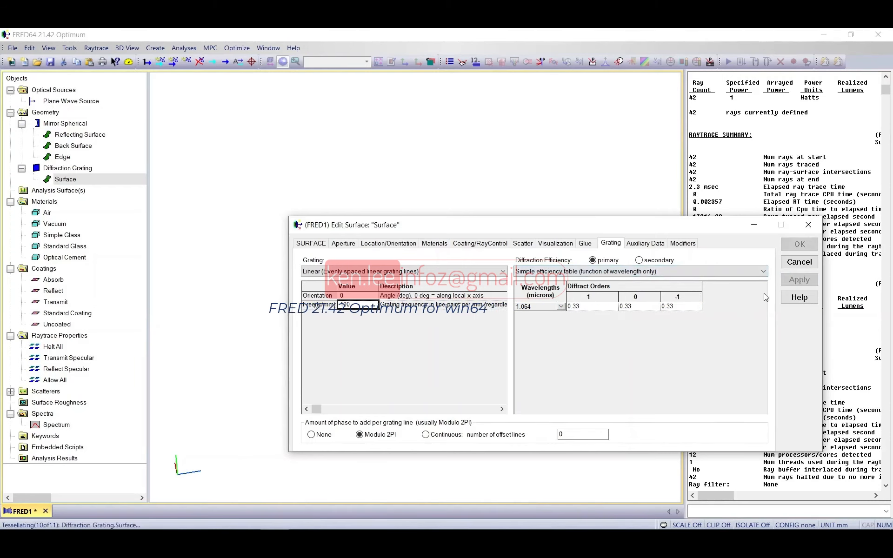
click(795, 261)
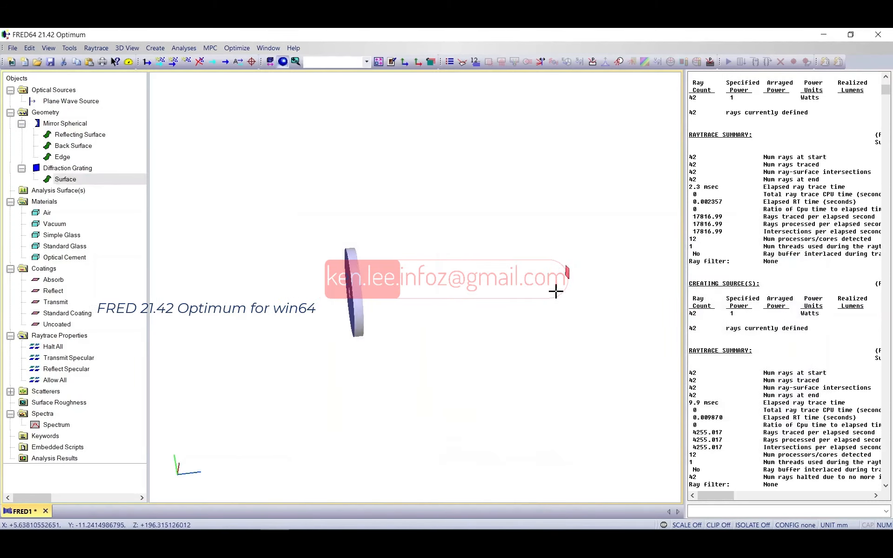
Trace and render the source rays, and examine the rays diffracted from the grating back towards the spherical mirror.
drag(555, 291, 462, 313)
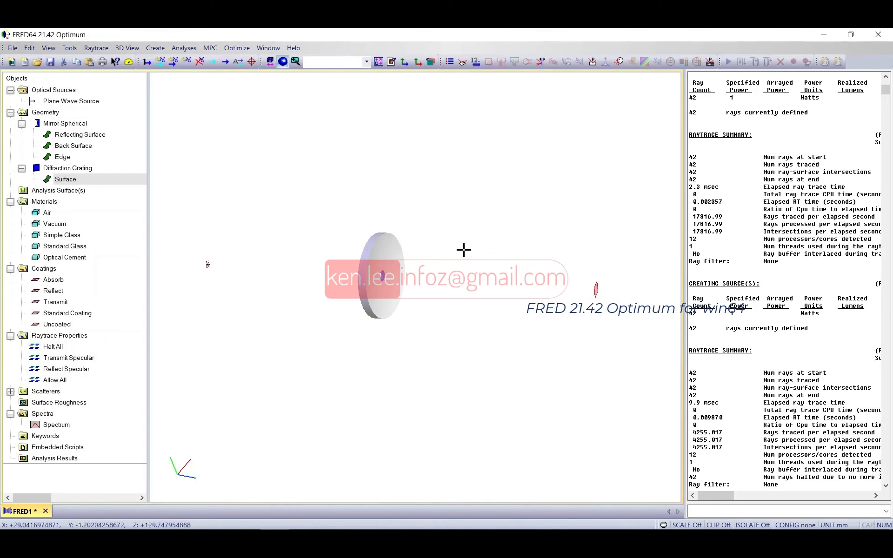
click(172, 66)
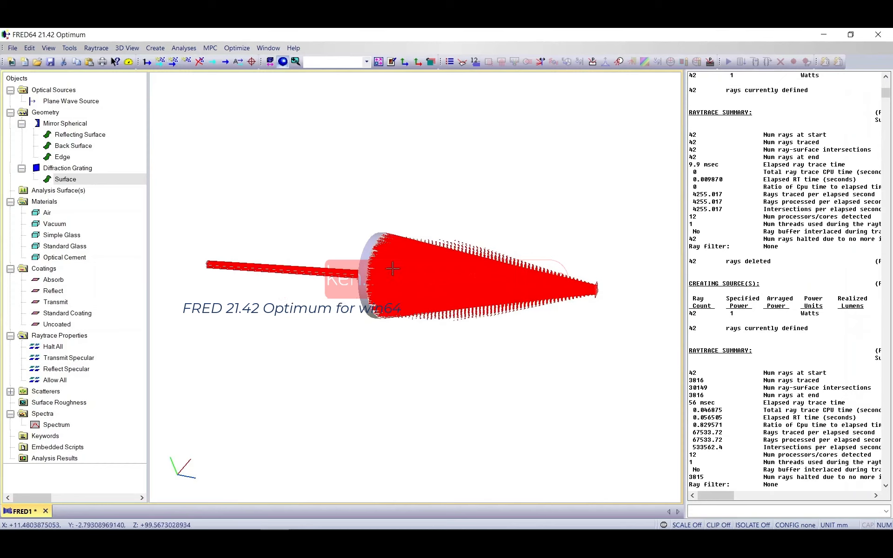
drag(413, 197, 467, 332)
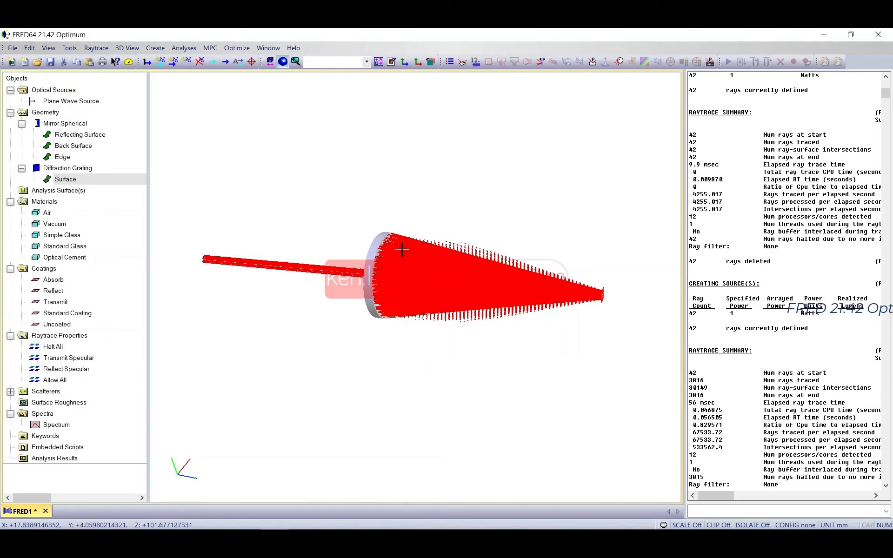
Make the spherical mirror element non-traceable.
drag(516, 341, 465, 260)
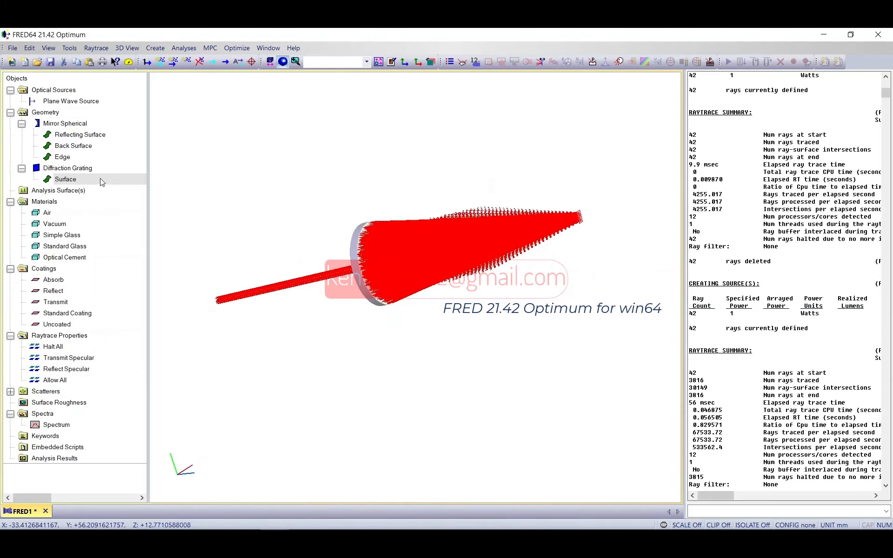
click(67, 124)
right_click(67, 124)
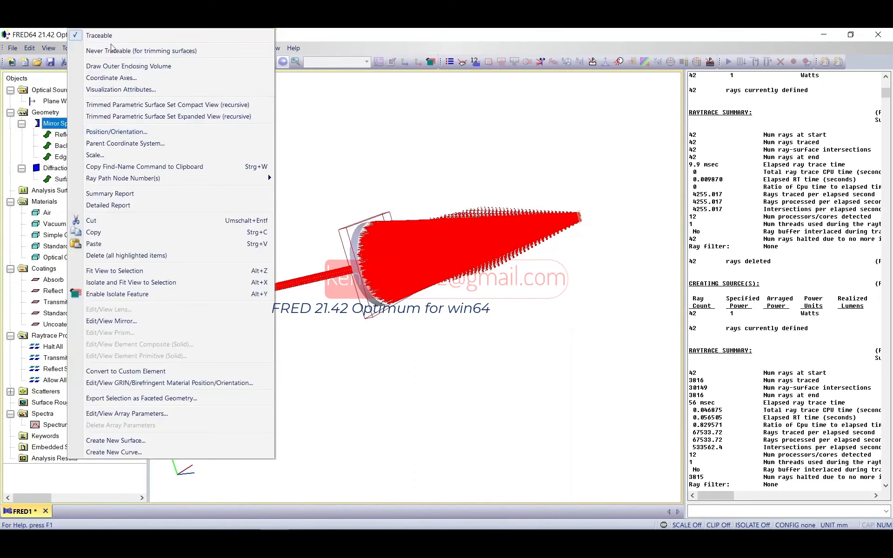
click(54, 126)
right_click(66, 123)
click(66, 125)
right_click(66, 124)
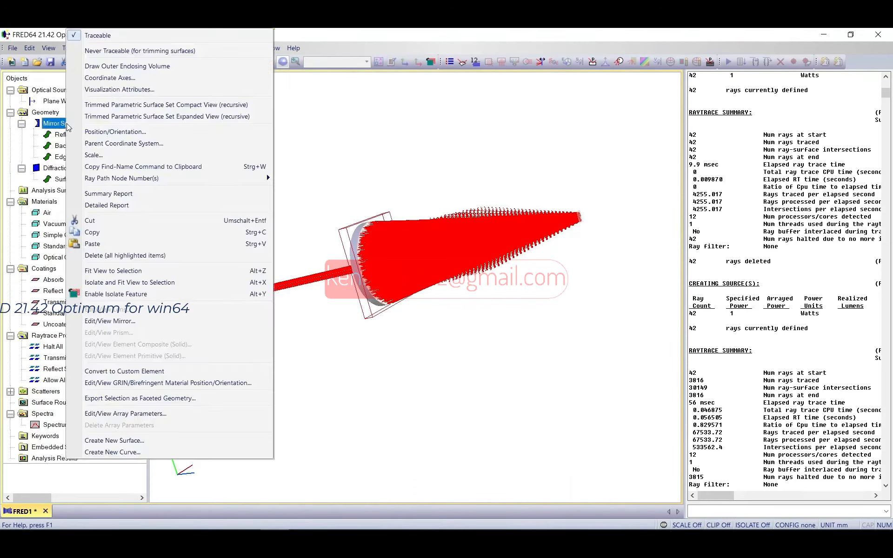
click(99, 36)
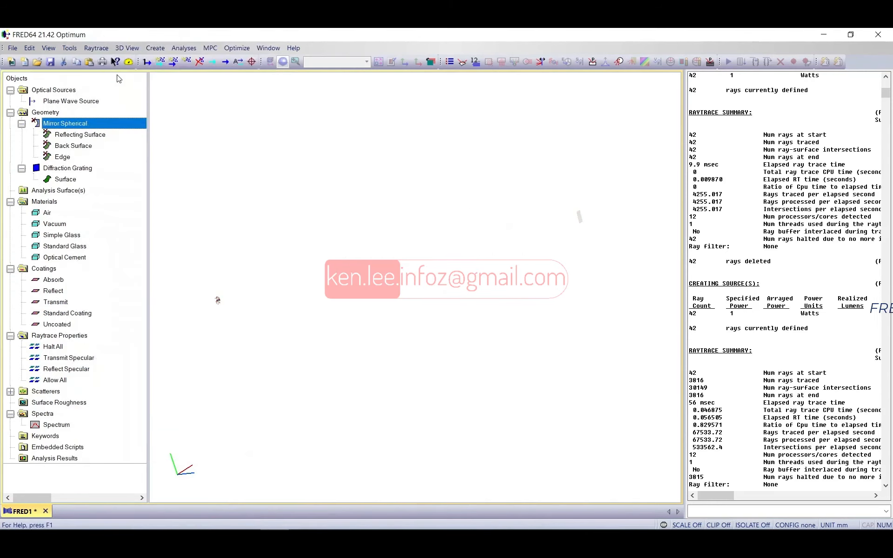
Trace and render the source rays without the mirror, and examine the diffraction orders coming back from the grating.
click(172, 67)
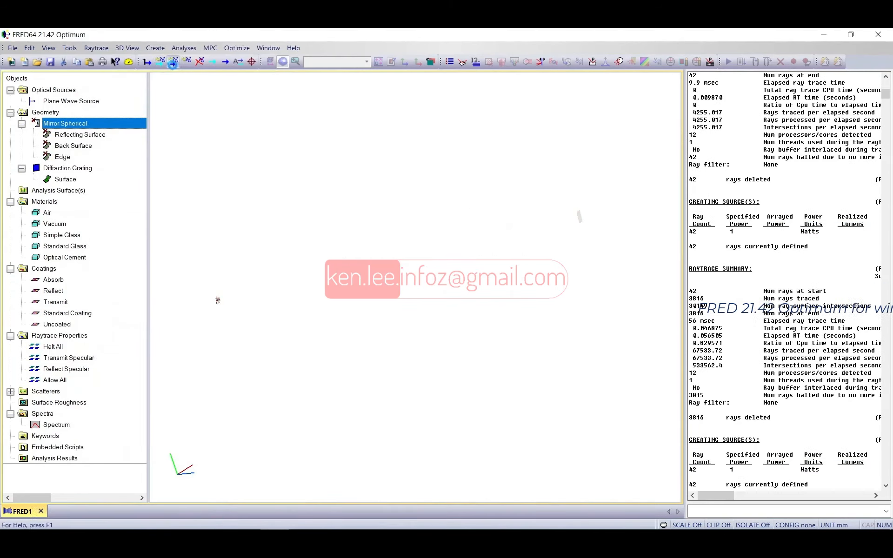
mouse_move(399, 225)
mouse_down()
mouse_move(479, 281)
mouse_move(484, 322)
mouse_move(484, 225)
mouse_up()
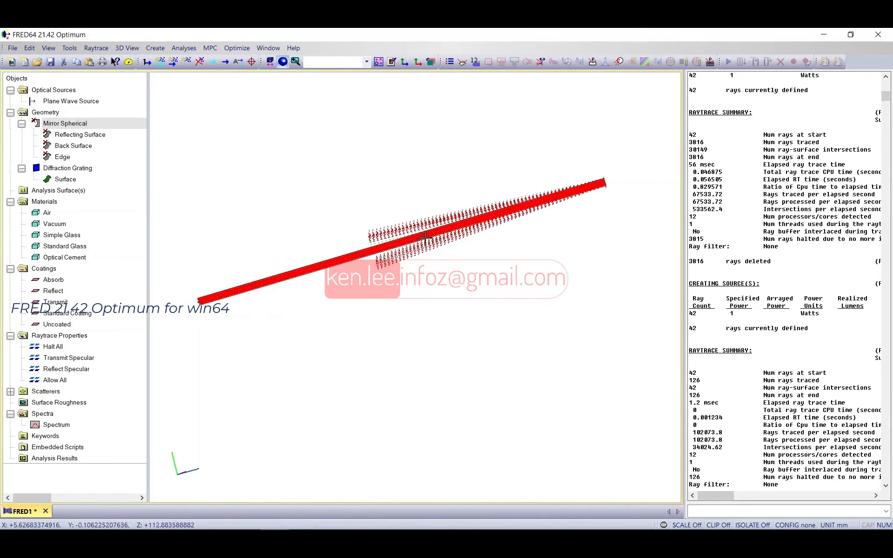
drag(390, 233, 406, 261)
Make the spherical mirror traceable again, trace the source rays, and inspect the rays spreading between the grating and the mirror.
right_click(60, 124)
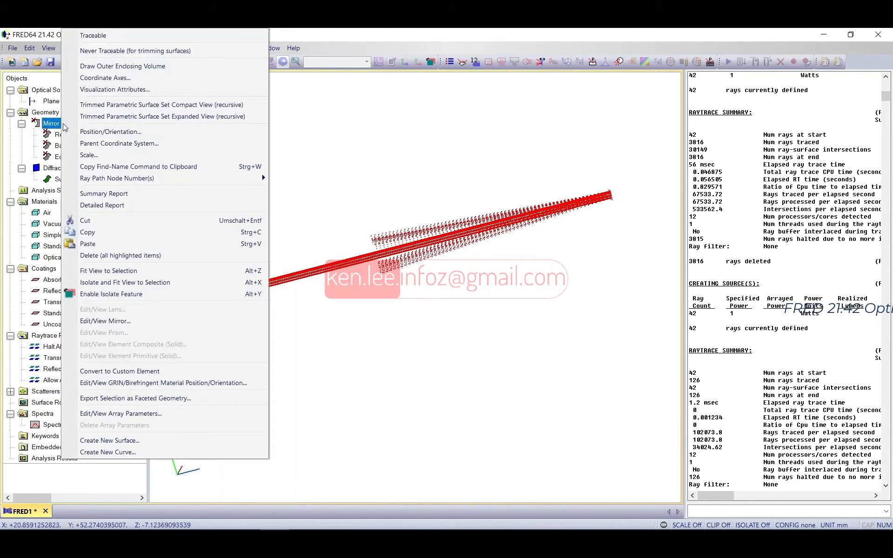
click(117, 36)
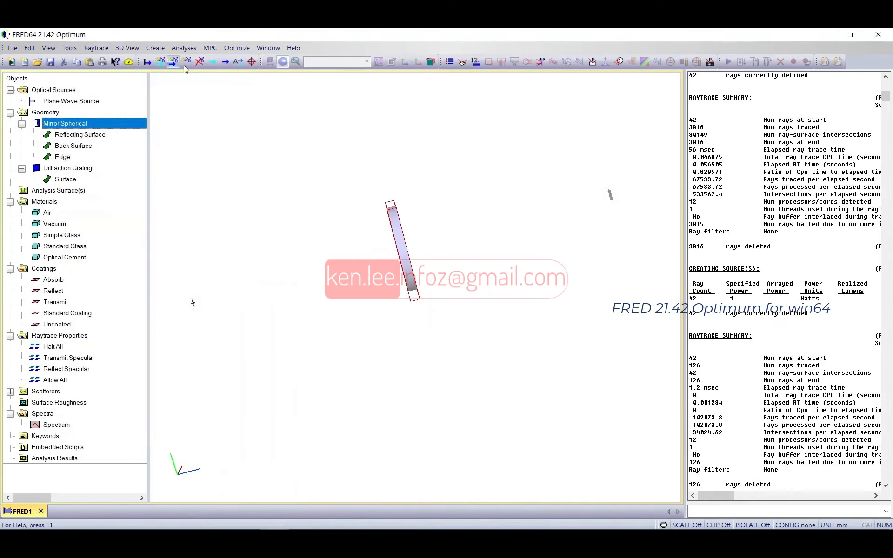
click(158, 60)
drag(585, 223, 582, 186)
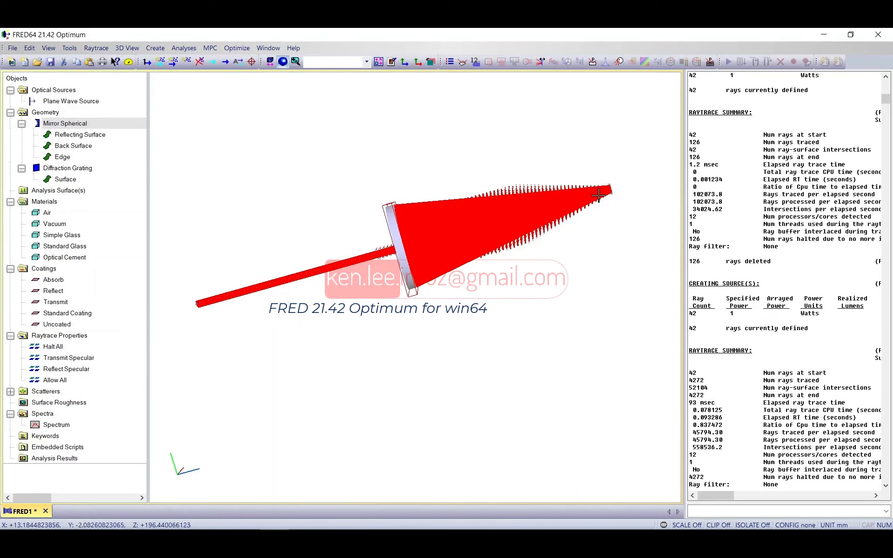
drag(600, 189, 334, 216)
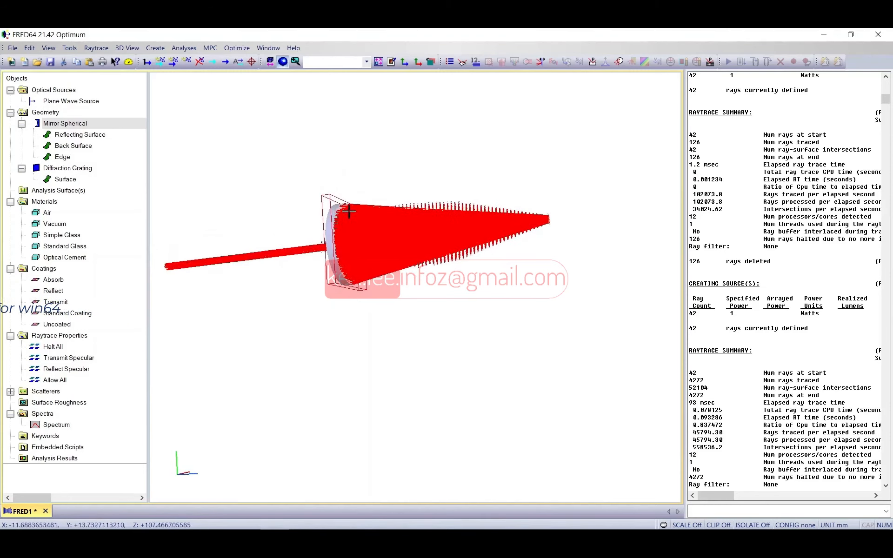
Create a plane element primitive under Geometry with X and Y semi-apertures of 40.
click(48, 114)
right_click(49, 115)
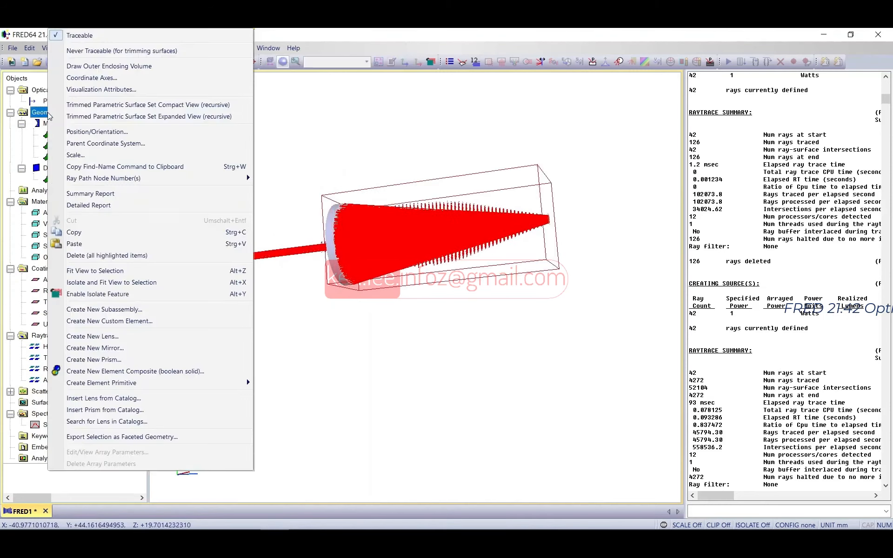
click(334, 180)
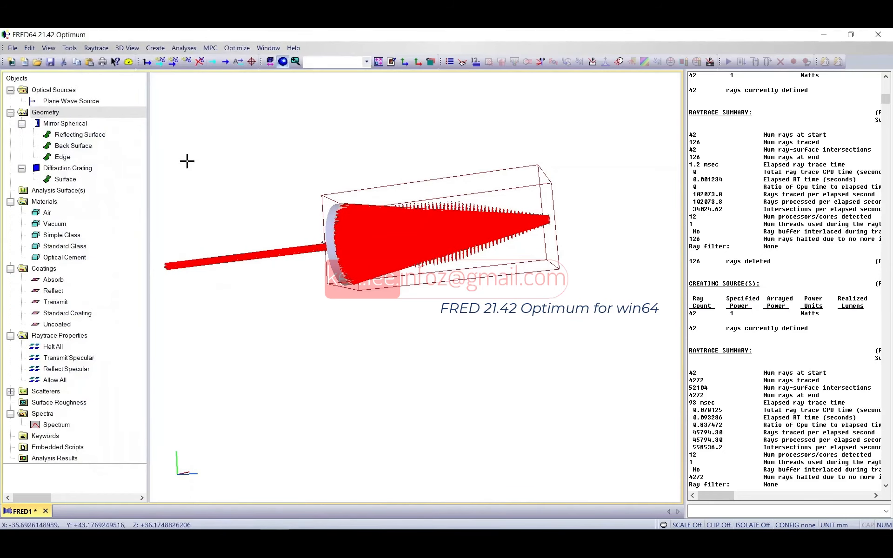
right_click(55, 117)
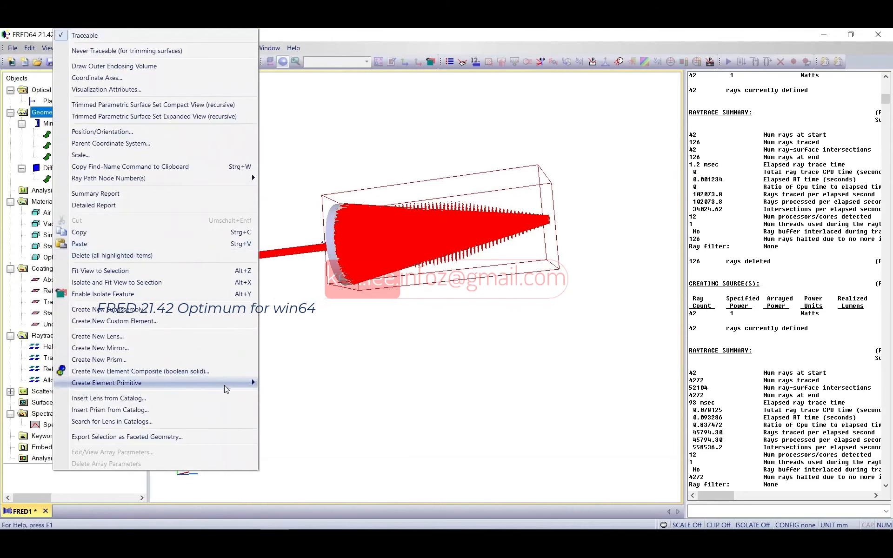
mouse_move(224, 383)
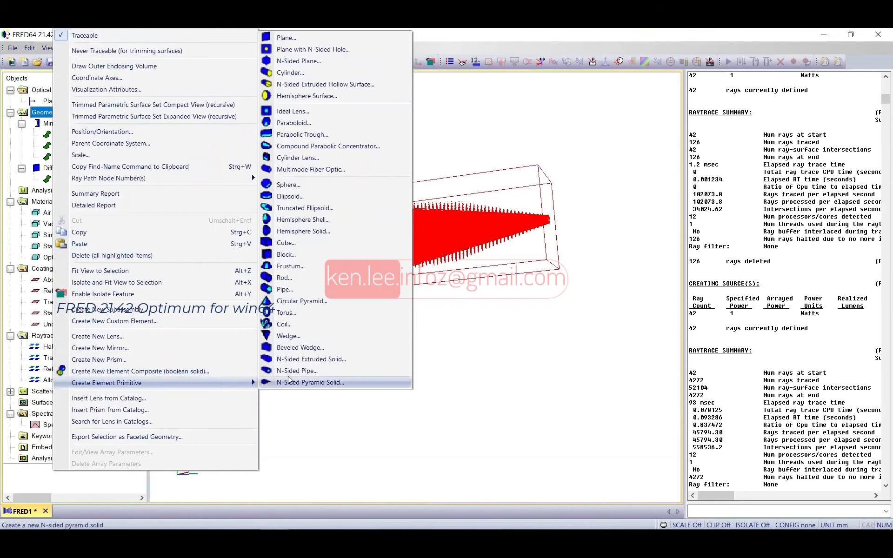
click(286, 38)
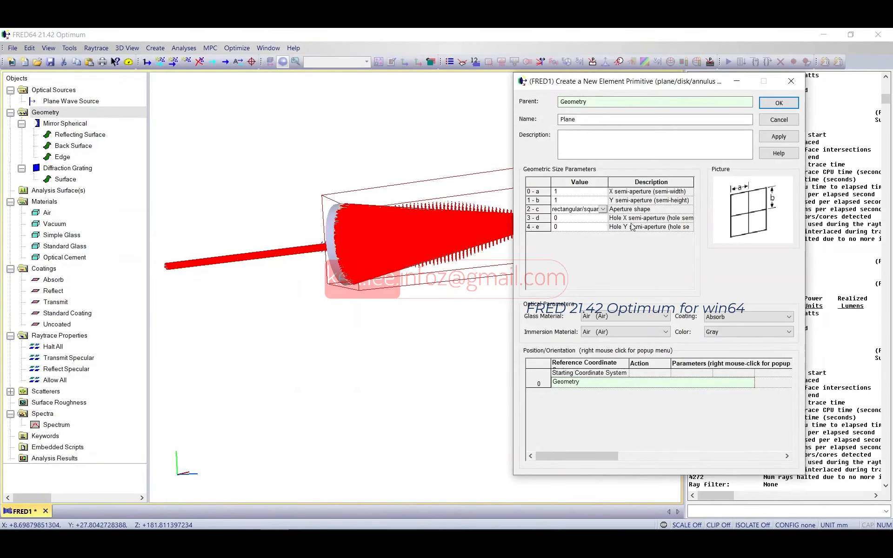
click(576, 191)
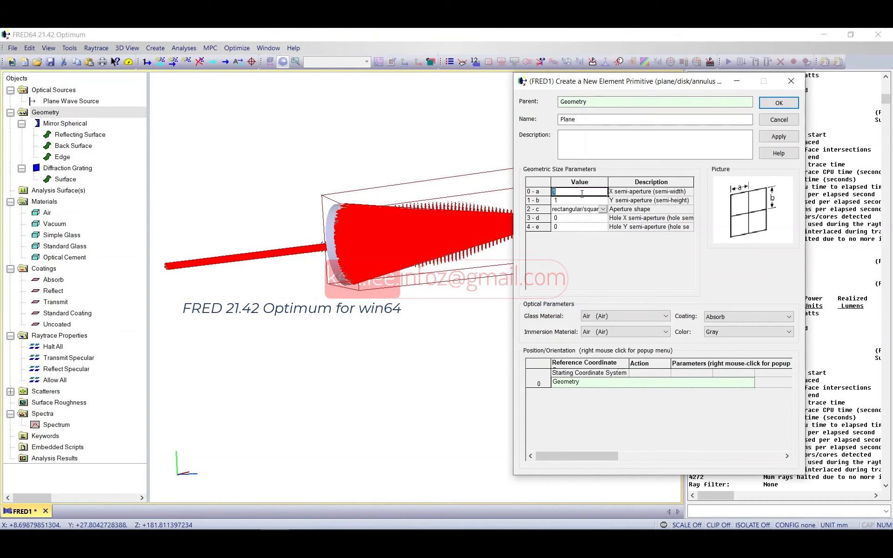
text(40)
key(Return)
text(40)
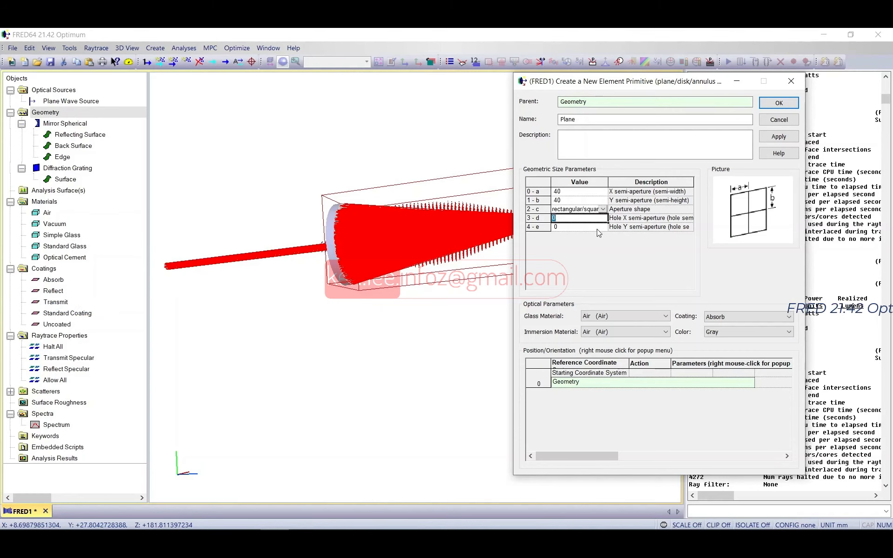
Give the plane a hole with X and Y semi-apertures of 20, change its aperture shape to elliptical/circular and apply the settings.
text(20)
key(Return)
text(20)
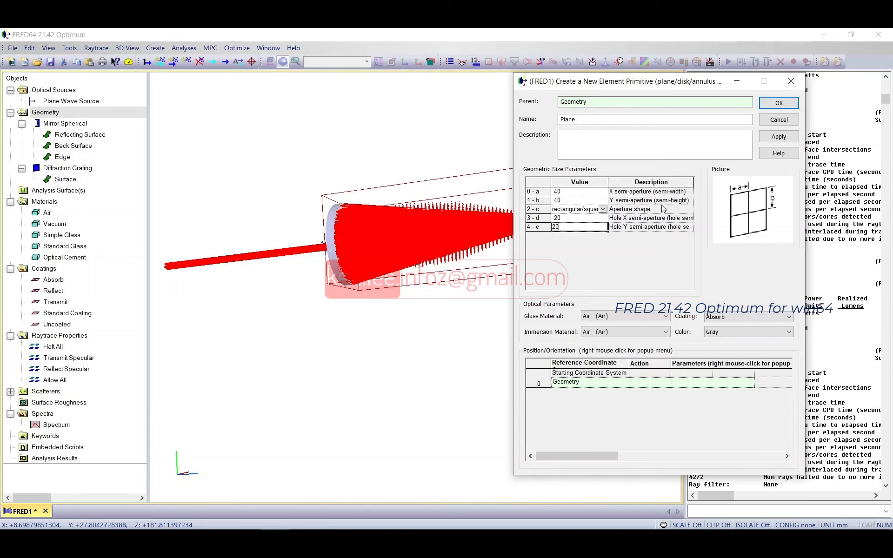
click(774, 138)
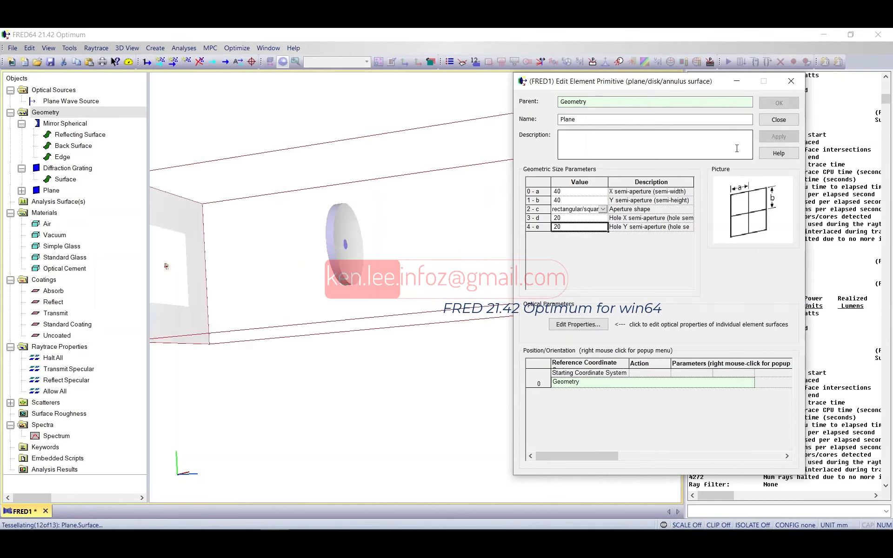
click(603, 209)
click(593, 225)
click(778, 136)
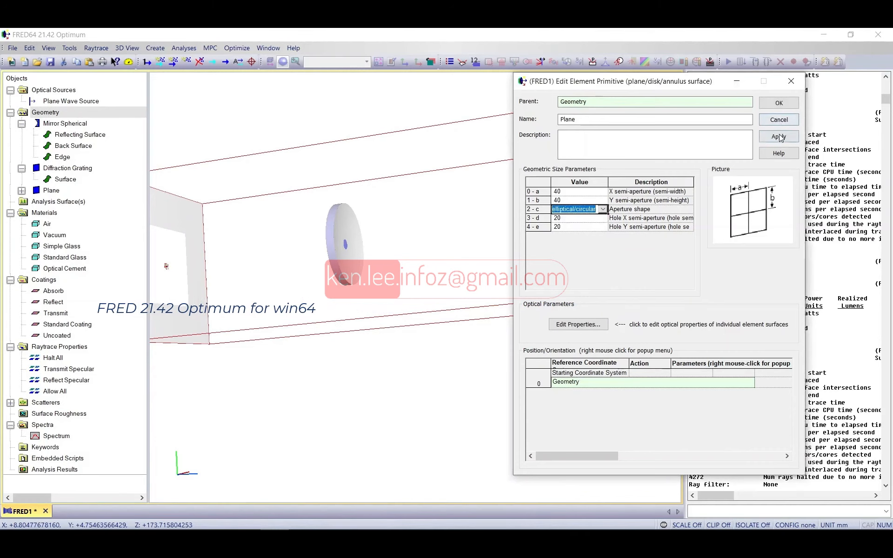
Set the plane's reference coordinate system to Mirror Spherical and apply the change.
click(650, 381)
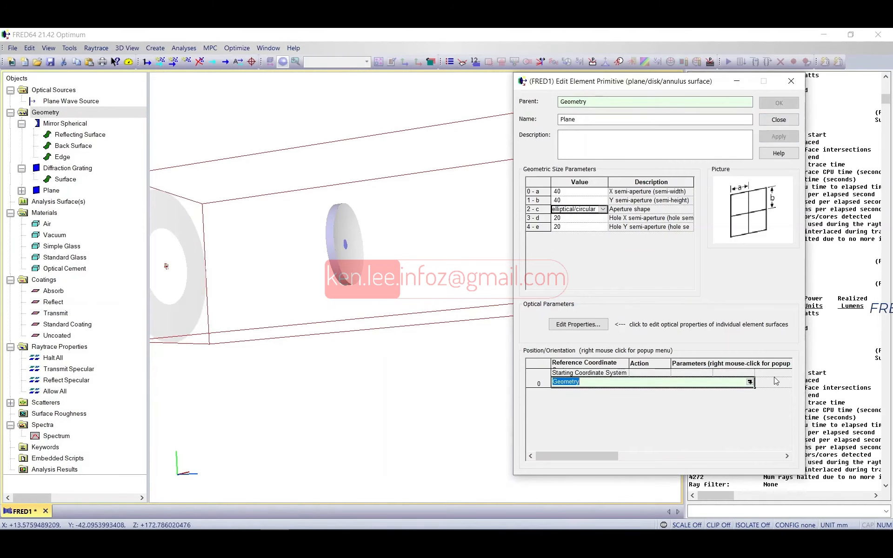
click(750, 382)
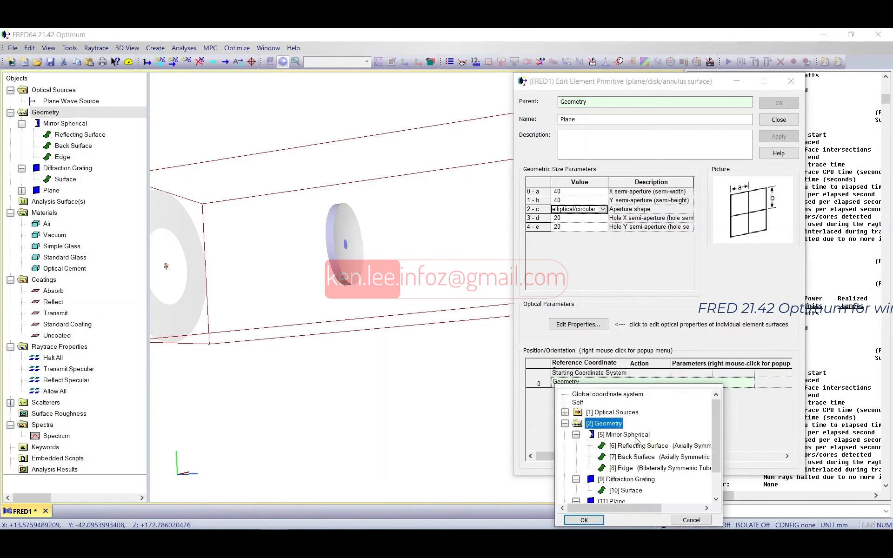
click(584, 520)
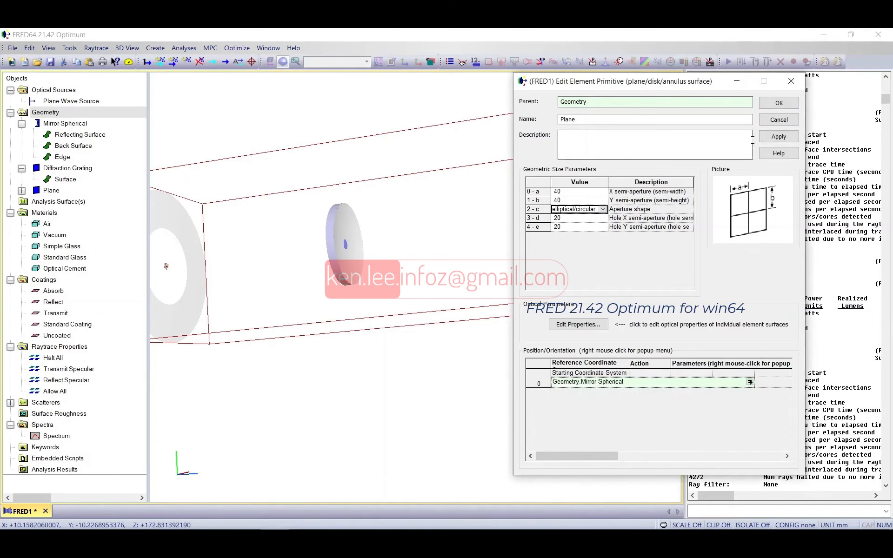
click(778, 137)
Trace and render the source rays, and examine where they hit the ring around the mirror.
drag(483, 278, 271, 239)
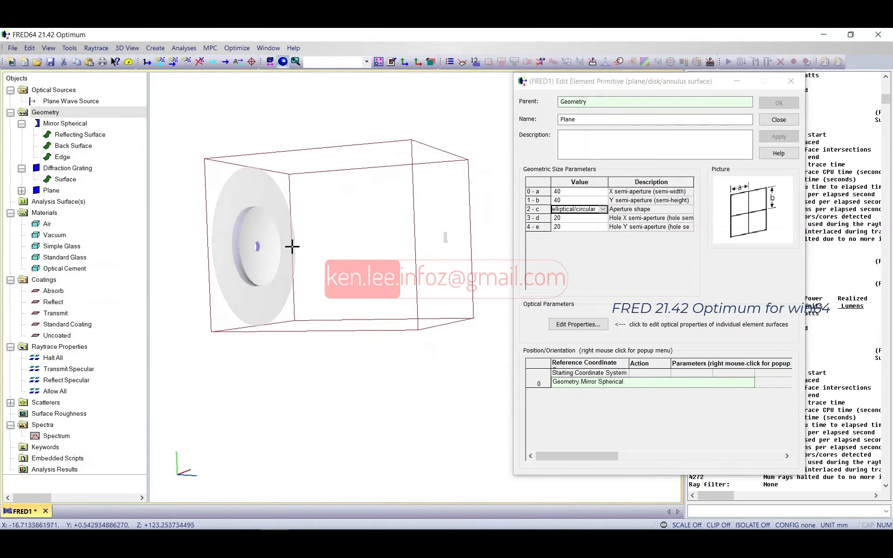
click(173, 67)
mouse_move(302, 242)
mouse_down()
mouse_move(330, 247)
mouse_move(428, 310)
mouse_move(409, 298)
mouse_move(397, 303)
mouse_move(446, 300)
mouse_move(395, 295)
mouse_move(398, 273)
mouse_move(342, 312)
mouse_up()
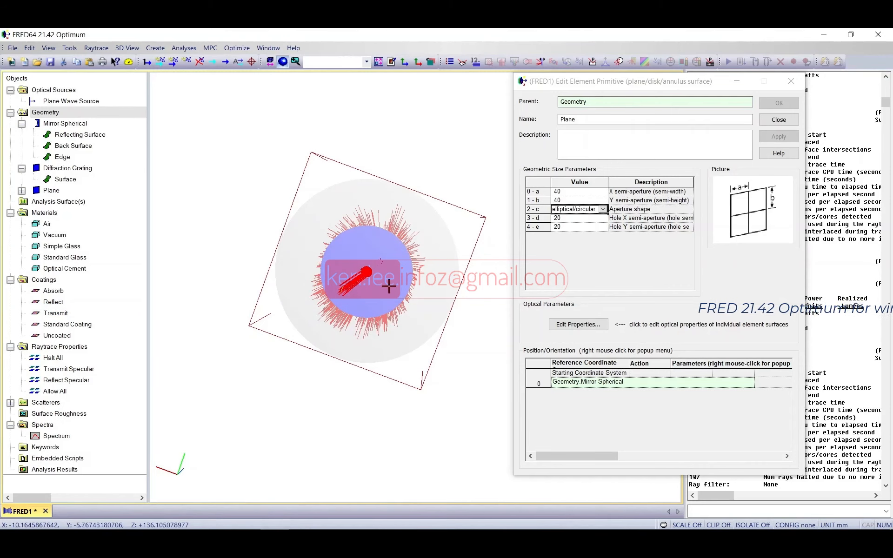
drag(437, 299, 215, 207)
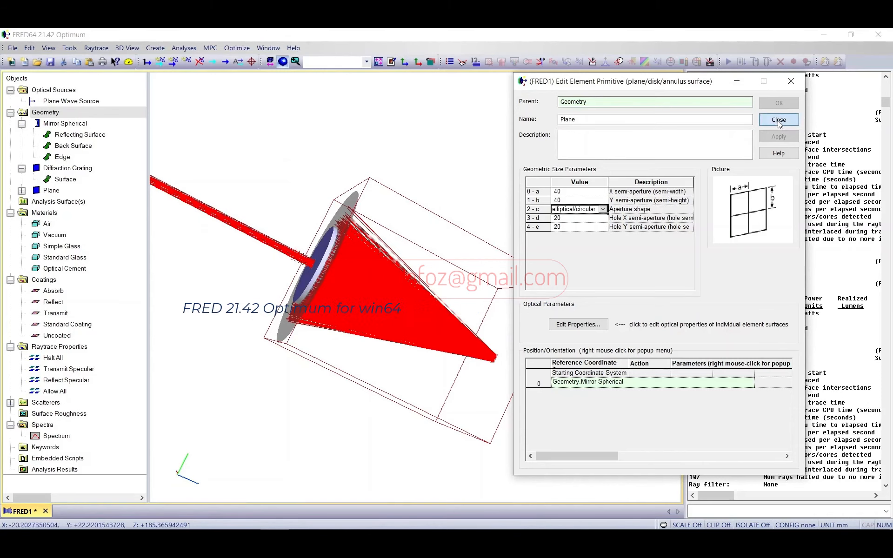
Rename the plane element as Detector Ring and accept its settings.
click(629, 119)
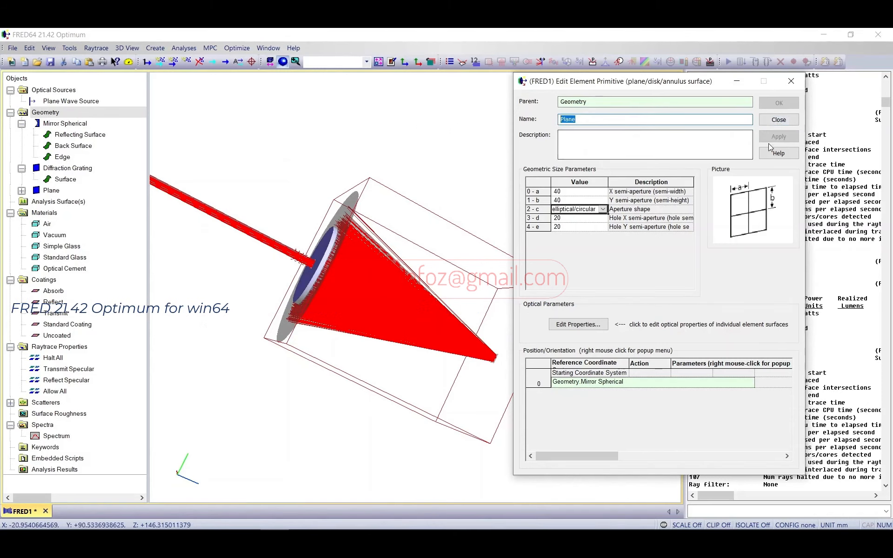
text(Detecto)
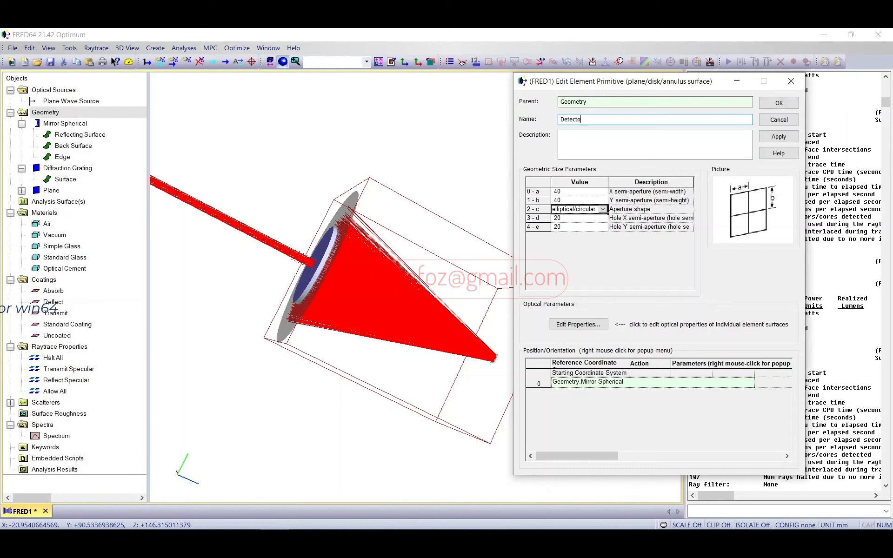
text(r Ring)
key(Return)
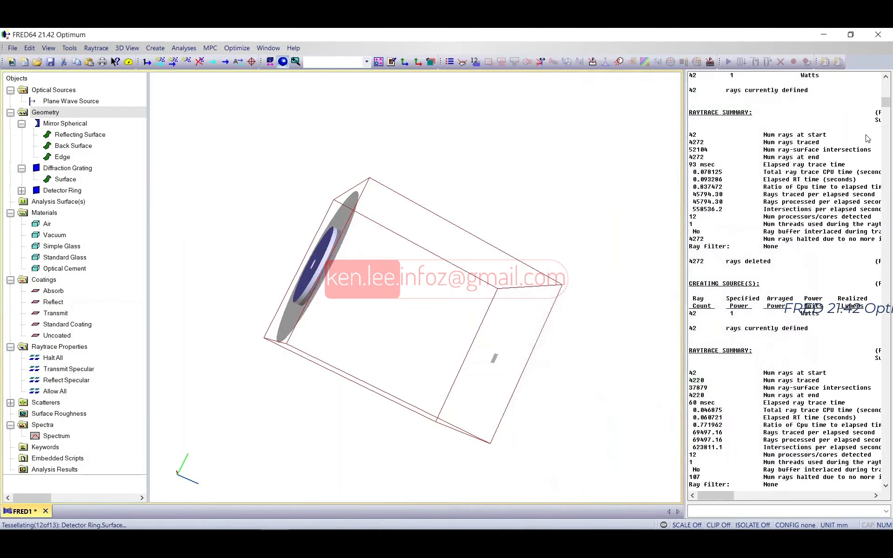
Start a new analysis surface and set its analysis area to 50 divisions in both X and Y.
drag(577, 220, 432, 247)
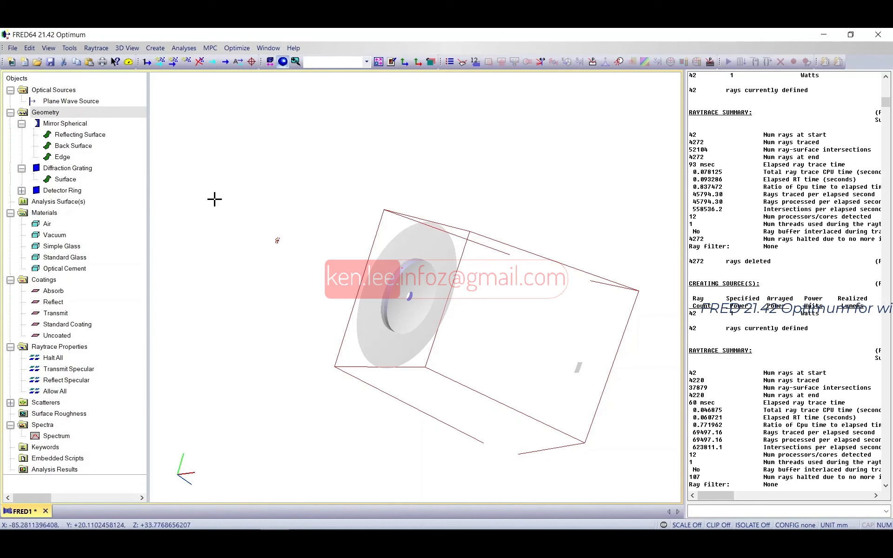
right_click(51, 203)
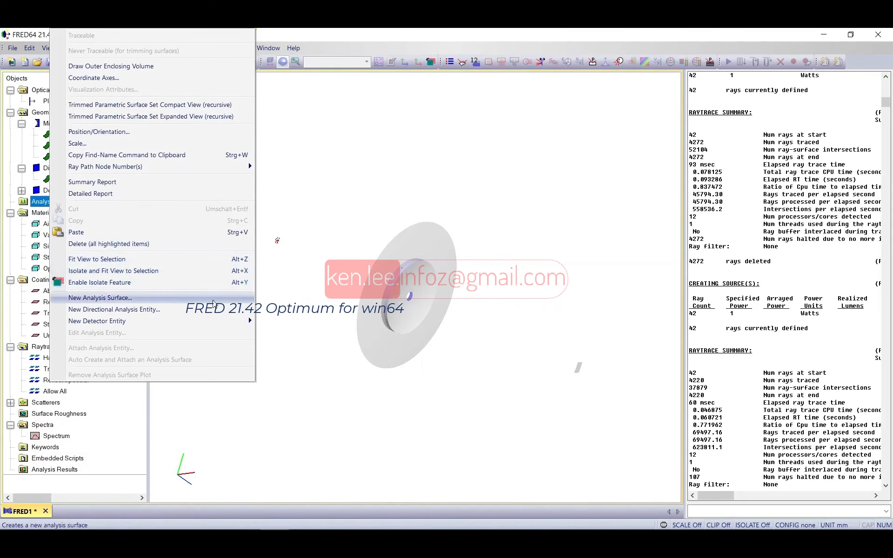
click(212, 301)
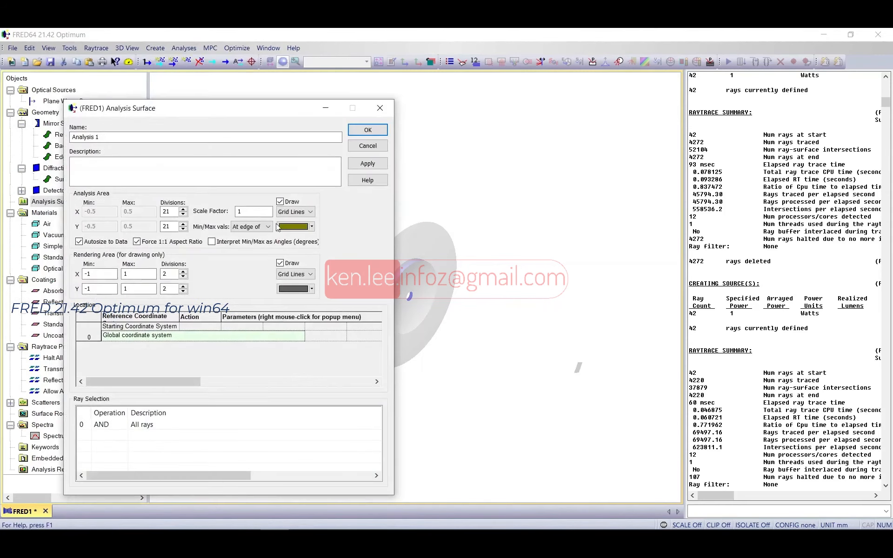
drag(201, 64, 621, 83)
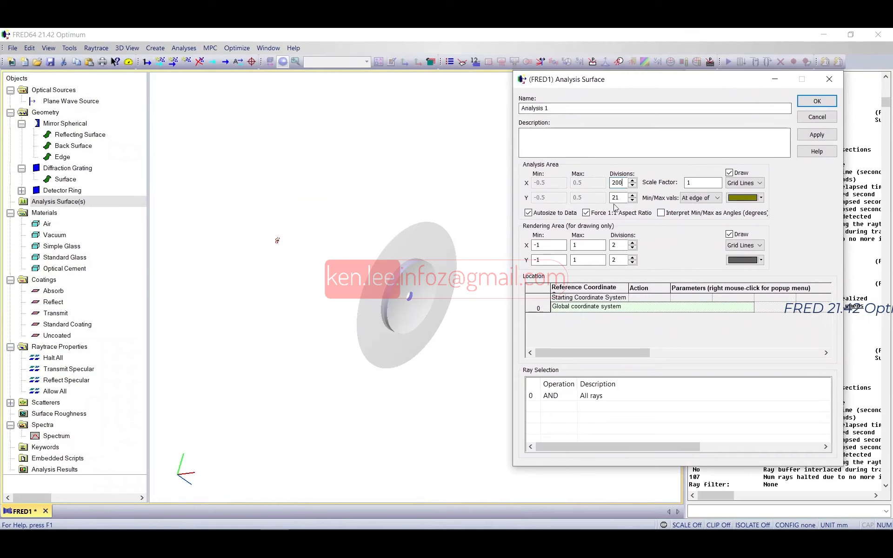
text(50)
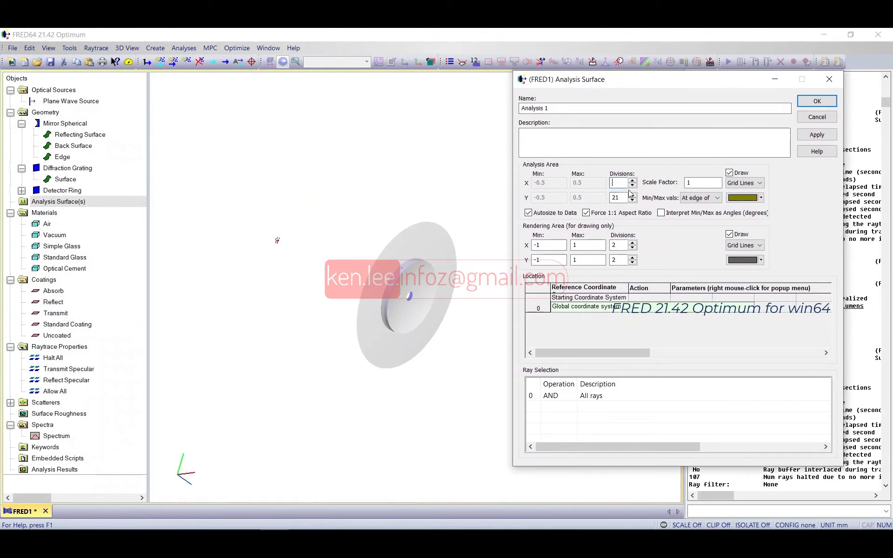
mouse_move(629, 195)
mouse_down()
mouse_move(610, 199)
mouse_move(620, 197)
mouse_up()
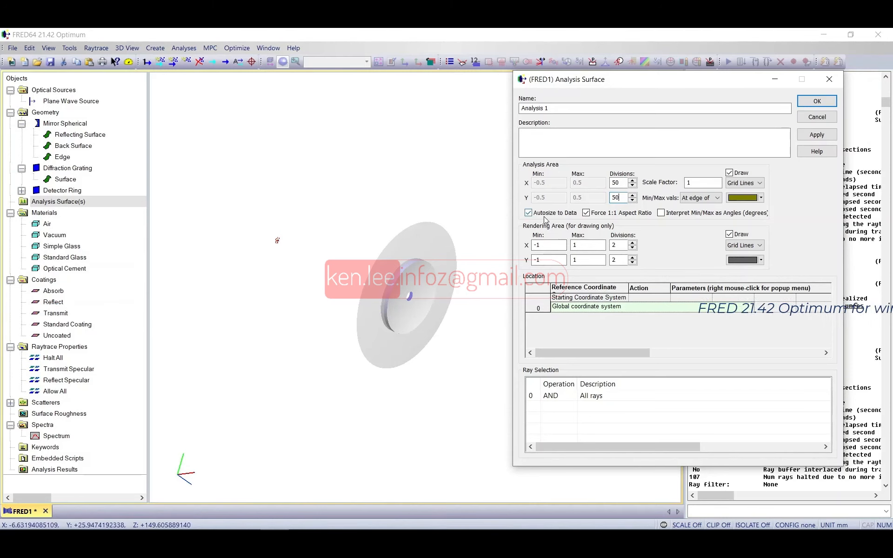
Disable autosizing to data, set the analysis area's X range from -35 to 35, and apply the change.
click(529, 213)
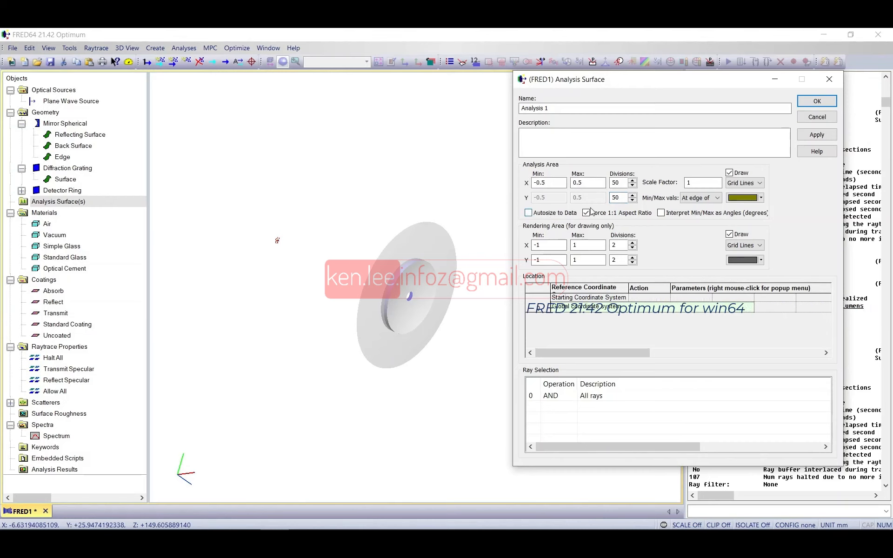
drag(552, 183, 536, 183)
text(35)
key(Tab)
text(35)
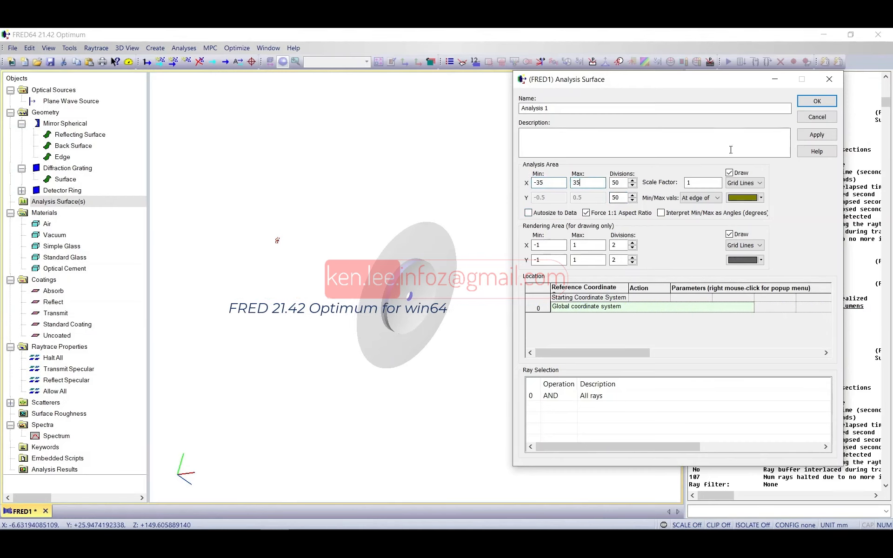
click(804, 135)
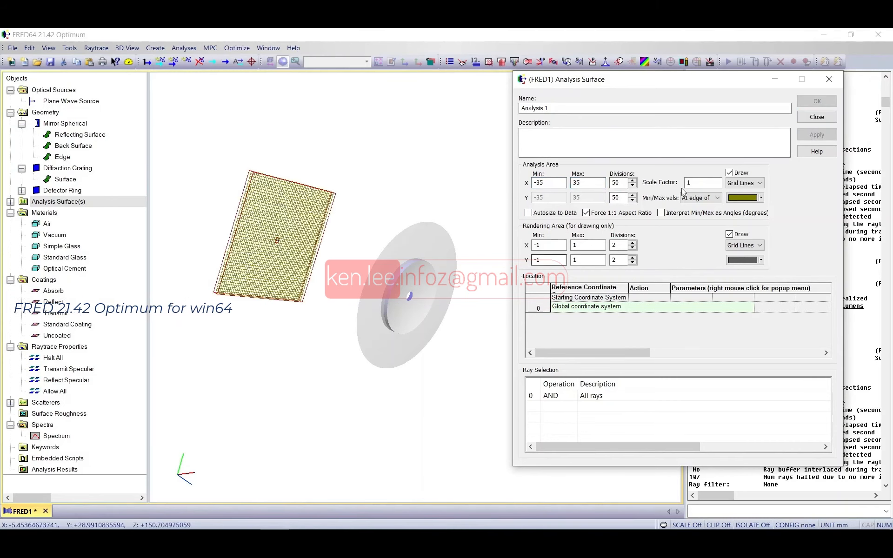
Rename the analysis surface as Analysis Ring and accept its settings.
drag(235, 265, 345, 287)
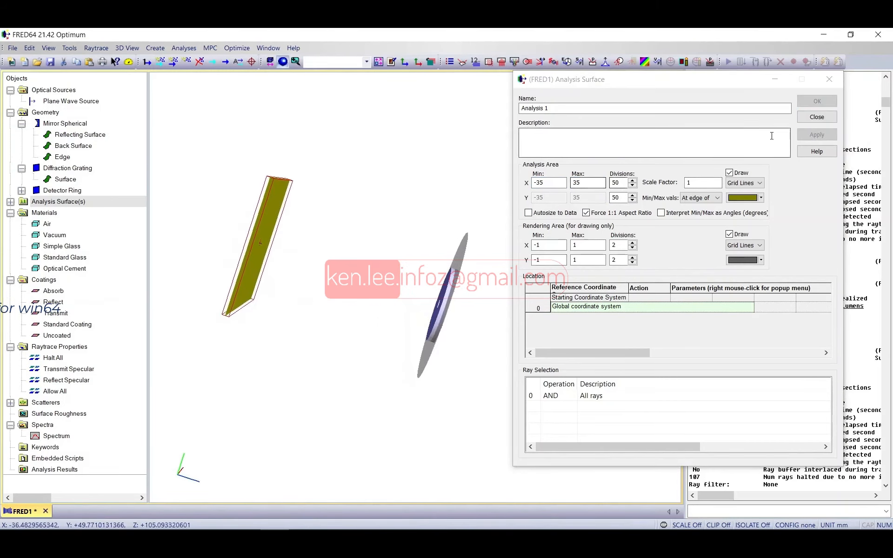
drag(219, 189, 311, 252)
drag(467, 259, 273, 255)
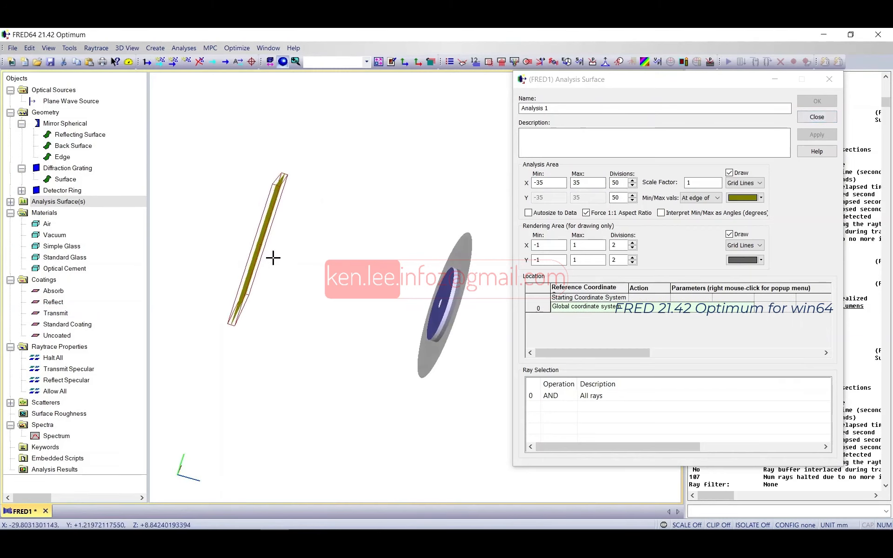
click(578, 108)
key(BackSpace)
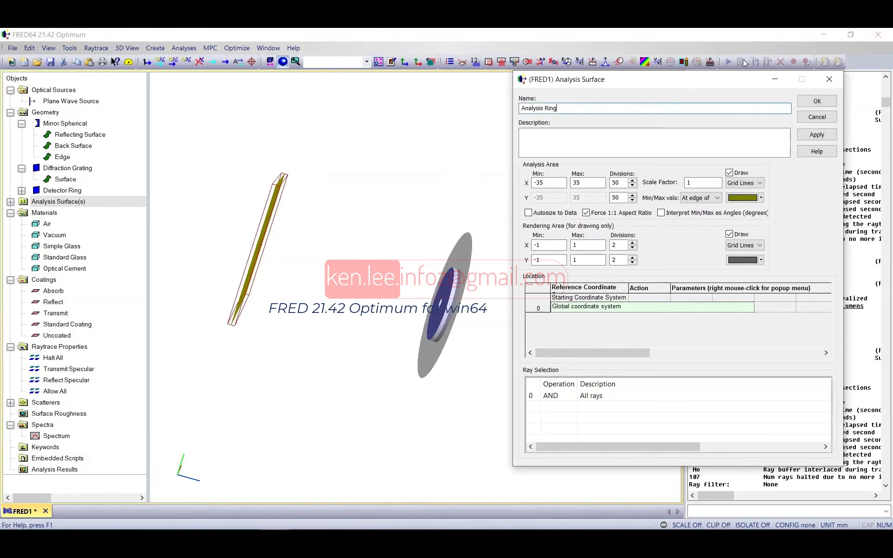
click(817, 101)
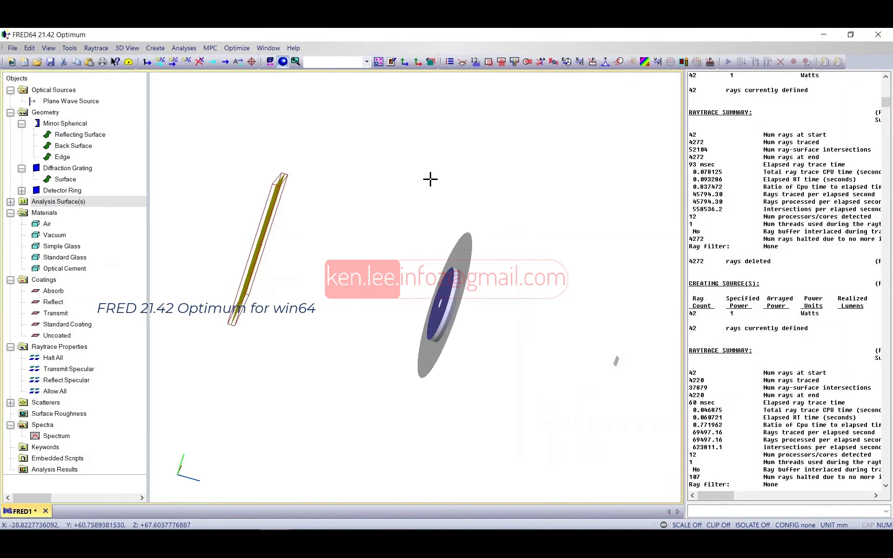
Attach the Analysis Ring analysis surface to the Detector Ring surface.
click(11, 201)
click(52, 212)
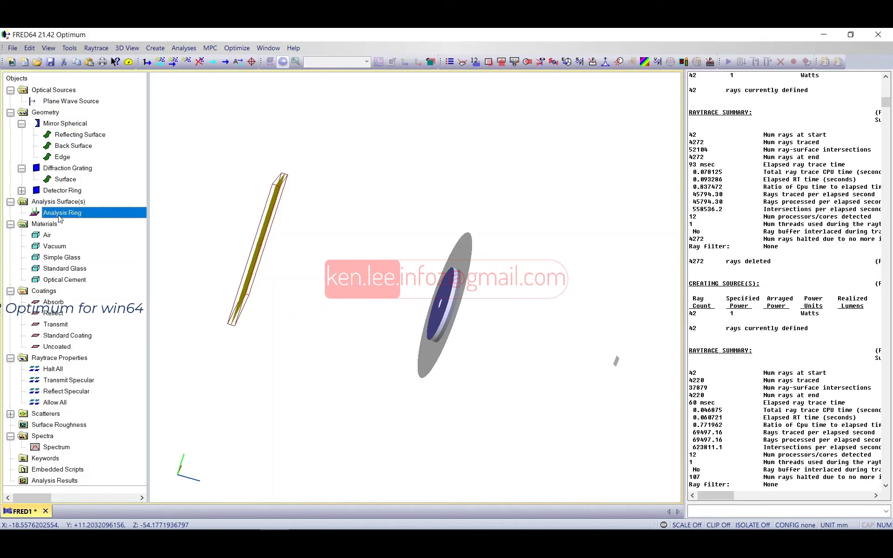
right_click(60, 212)
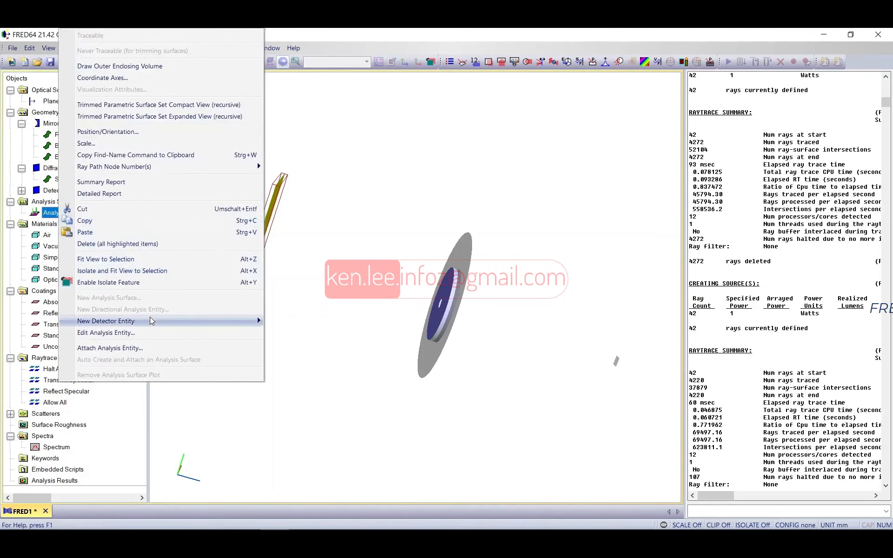
click(148, 347)
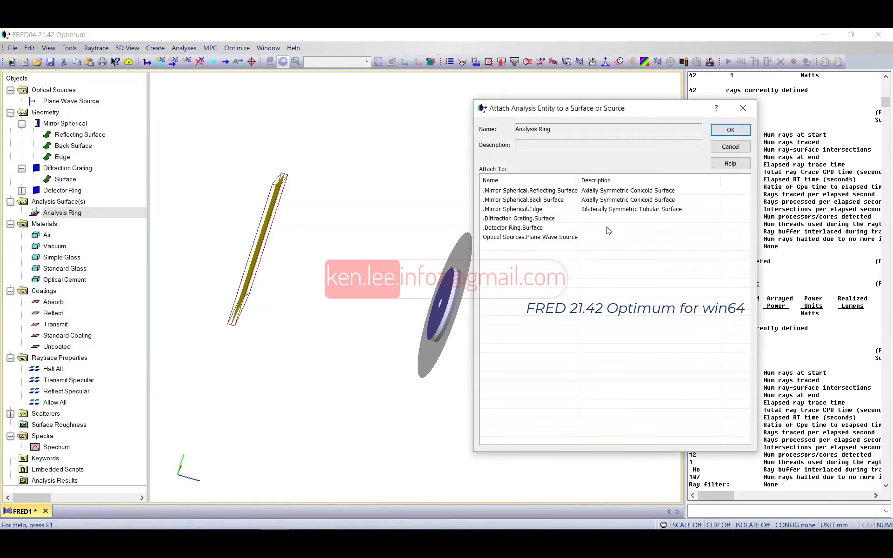
click(608, 228)
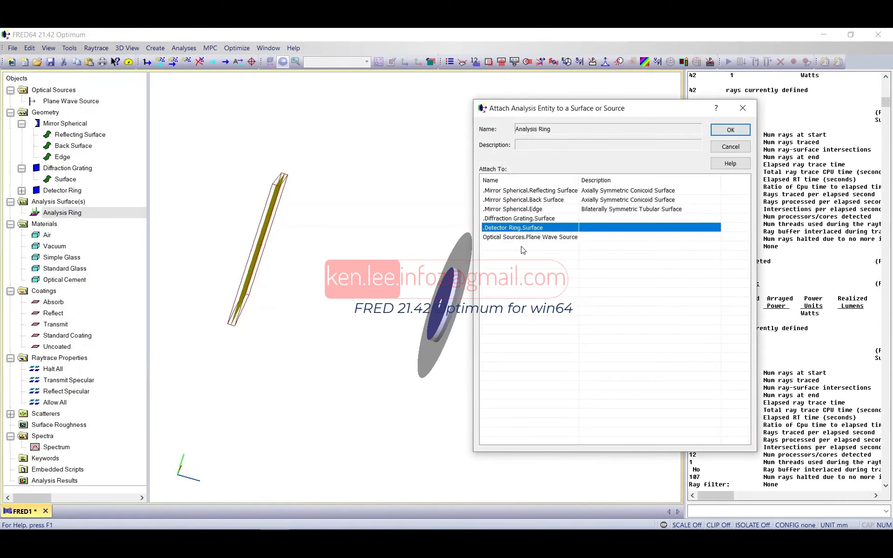
click(733, 132)
drag(552, 247, 412, 230)
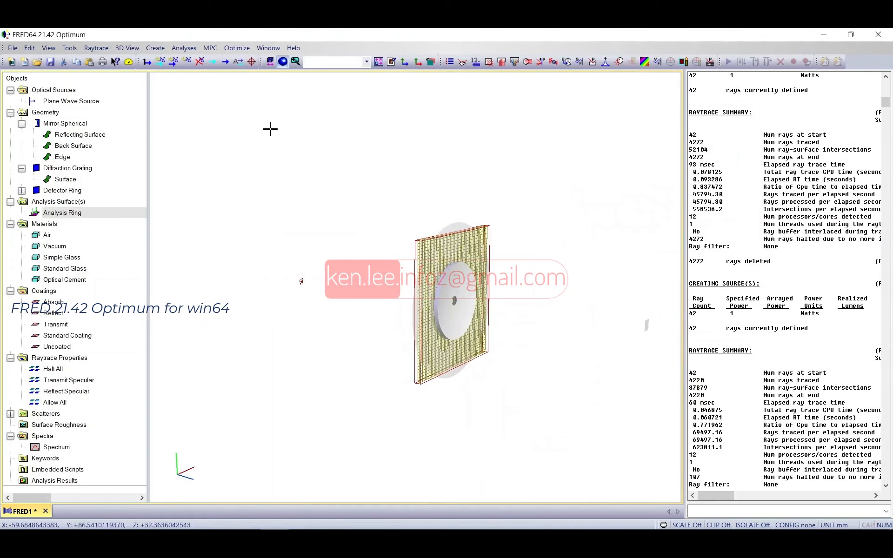
Trace and render the source rays, and examine them around the Analysis Ring grid and the mirror.
click(159, 62)
mouse_move(364, 223)
mouse_down()
mouse_move(533, 275)
mouse_move(437, 253)
mouse_move(356, 253)
mouse_move(465, 241)
mouse_move(434, 255)
mouse_move(514, 271)
mouse_move(564, 305)
mouse_move(525, 306)
mouse_move(384, 271)
mouse_up()
drag(546, 275, 383, 268)
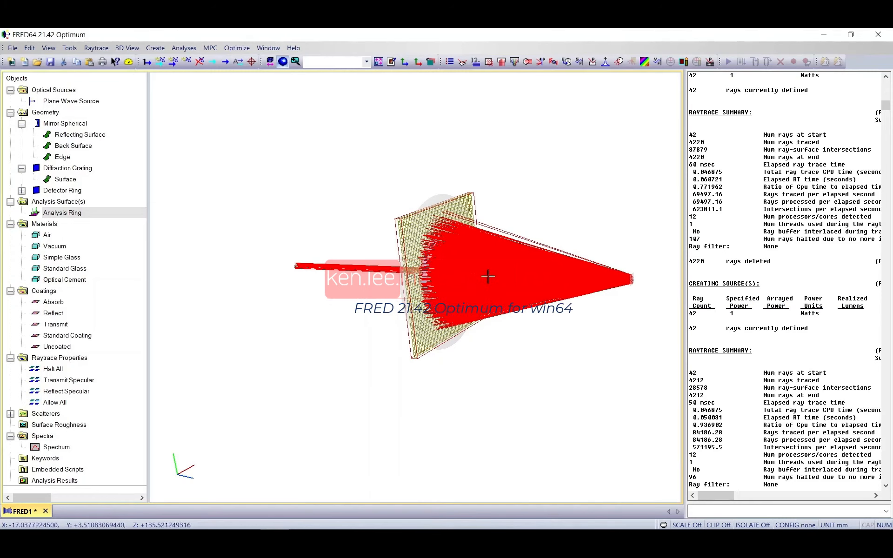
drag(392, 268, 440, 221)
drag(475, 278, 442, 259)
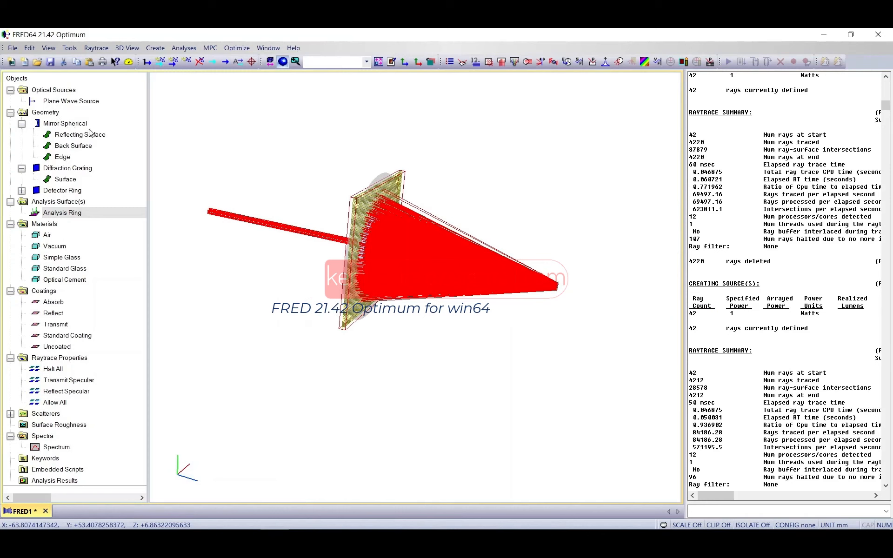
Try tracing the Plane Wave Source with 500000 random ray positions, and stop the raytrace.
double_click(61, 103)
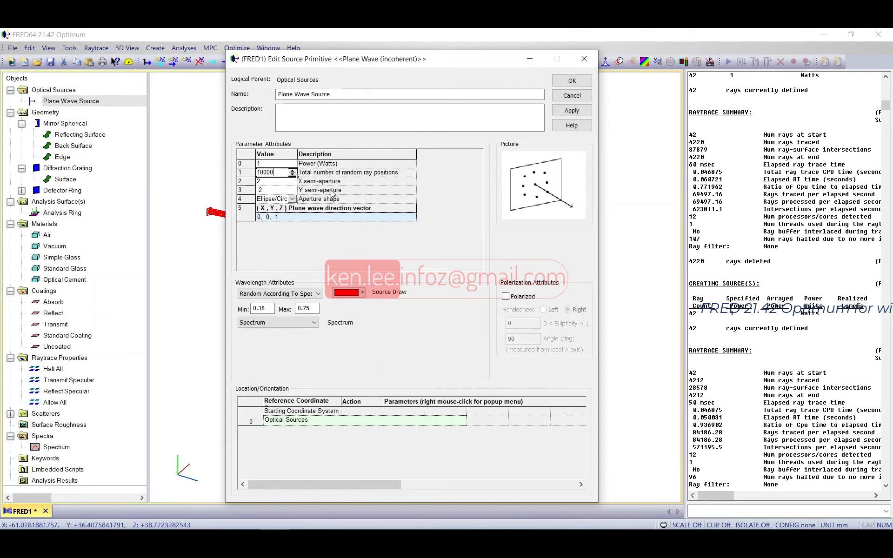
key(BackSpace)
text(5)
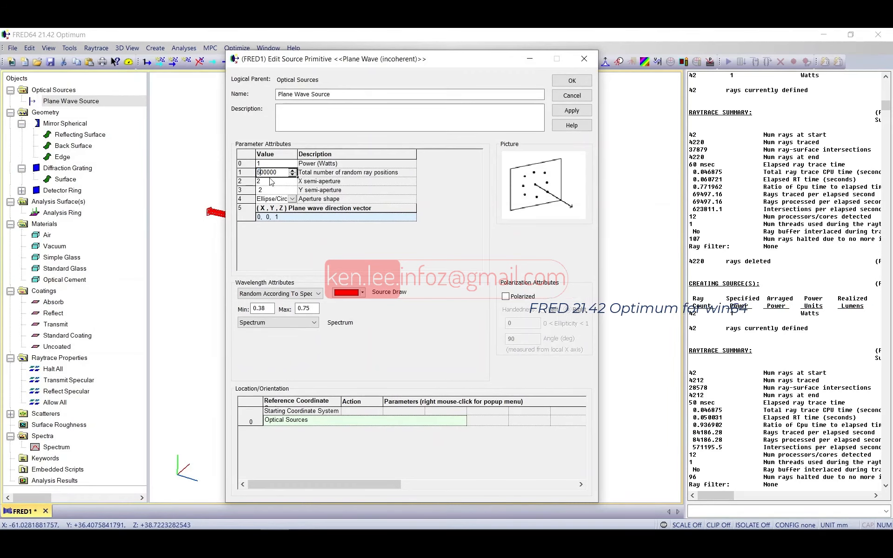
click(572, 110)
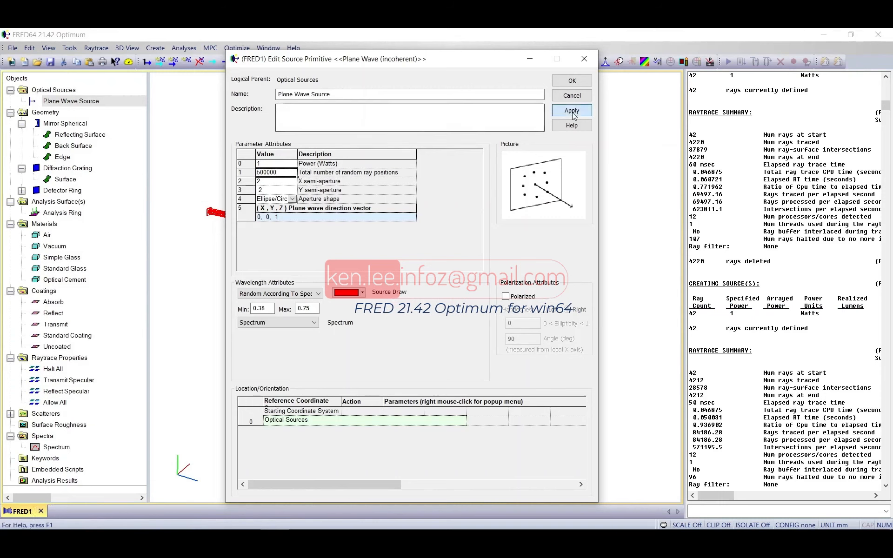
click(579, 99)
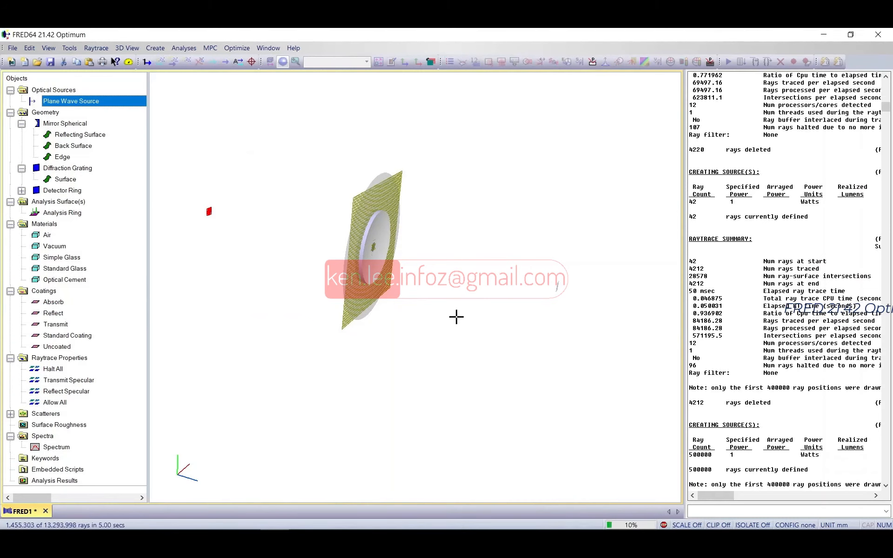
click(664, 524)
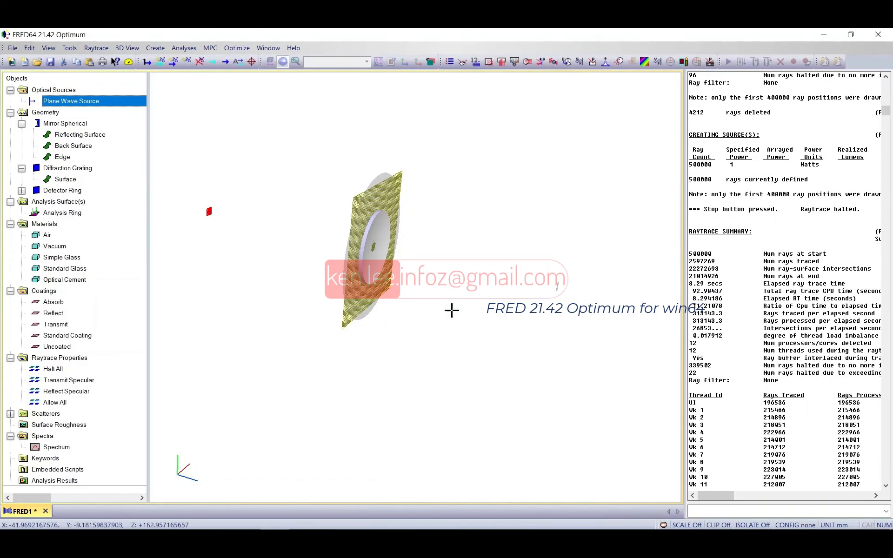
Set the Plane Wave Source to 200000 random ray positions and trace its rays without rendering them.
double_click(71, 101)
click(262, 172)
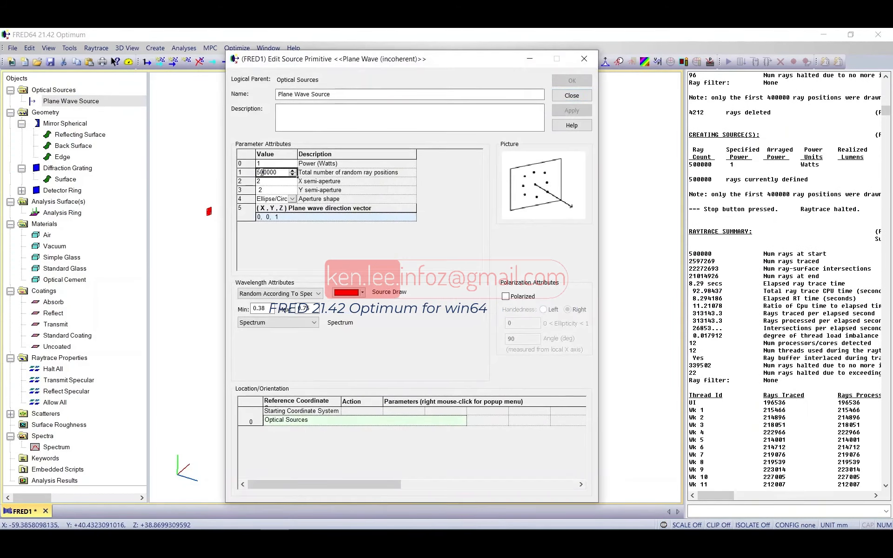
text(2)
click(567, 88)
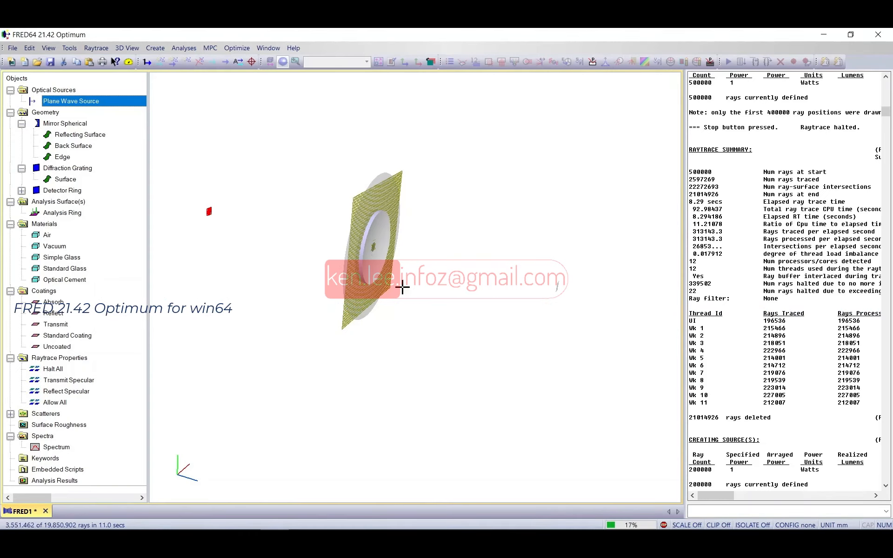
drag(339, 275, 359, 280)
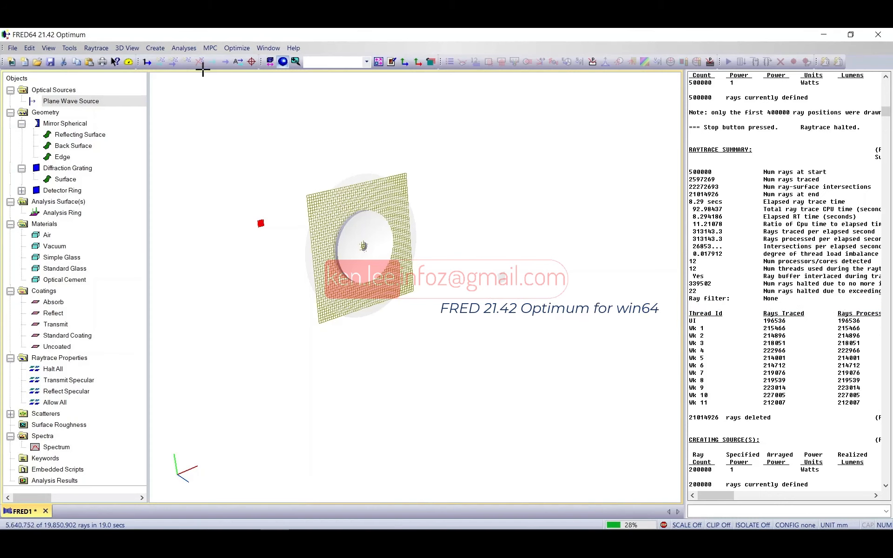
Run a Color Image analysis on the Analysis Ring surface, examine the result, and close its window.
click(191, 48)
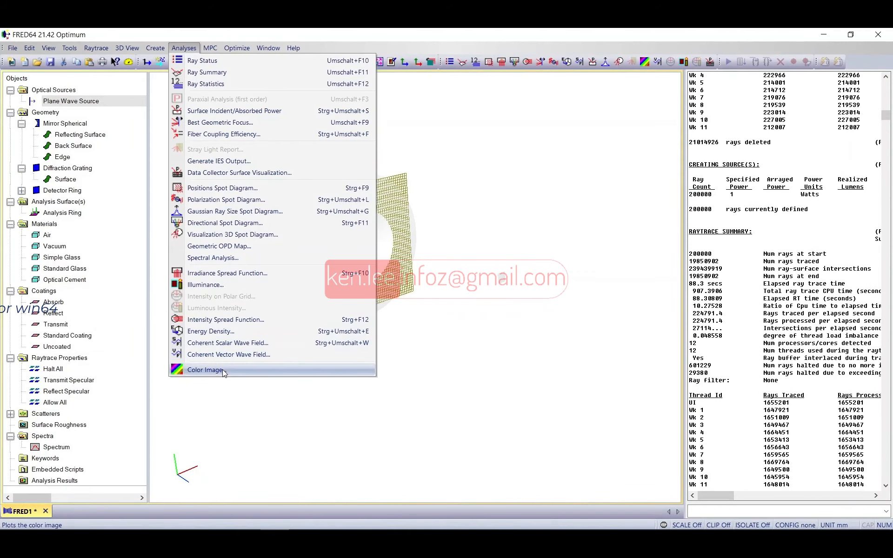
click(223, 369)
click(421, 252)
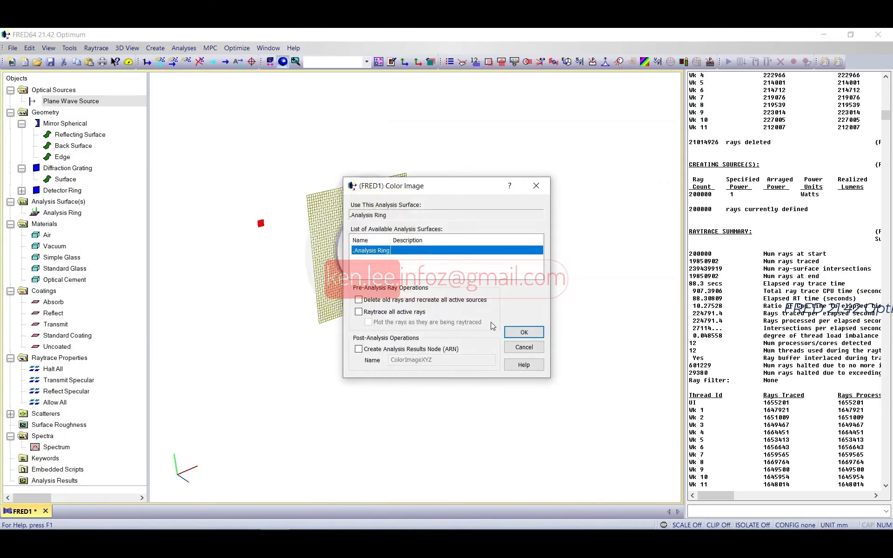
click(523, 333)
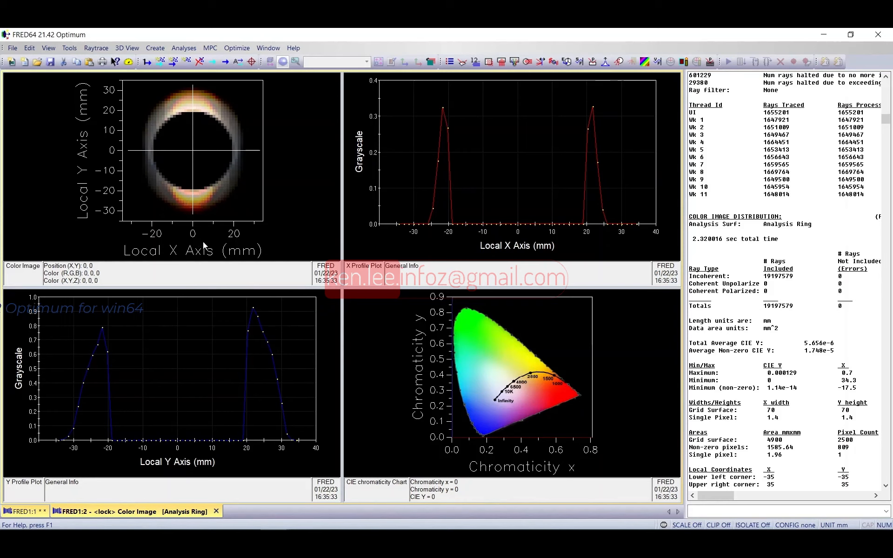
click(217, 510)
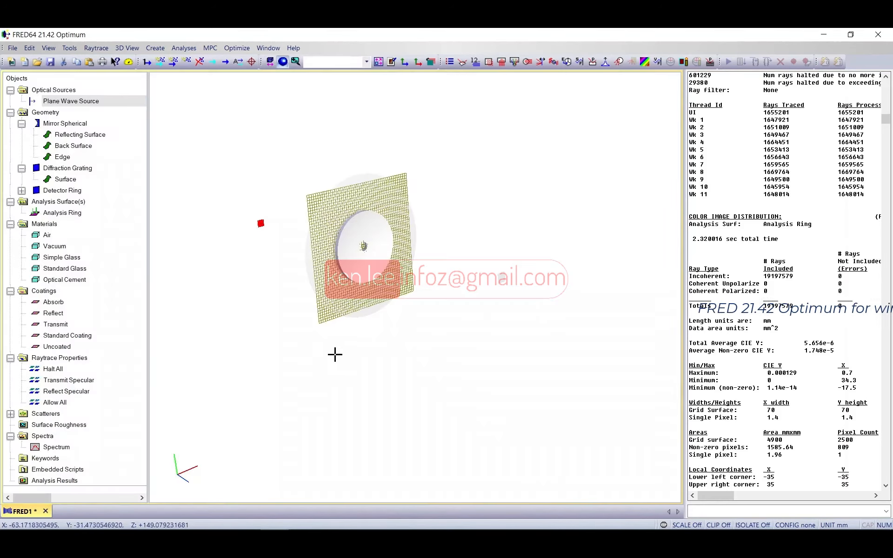
Set the Plane Wave Source's total number of random ray positions to 42.
drag(325, 357, 353, 246)
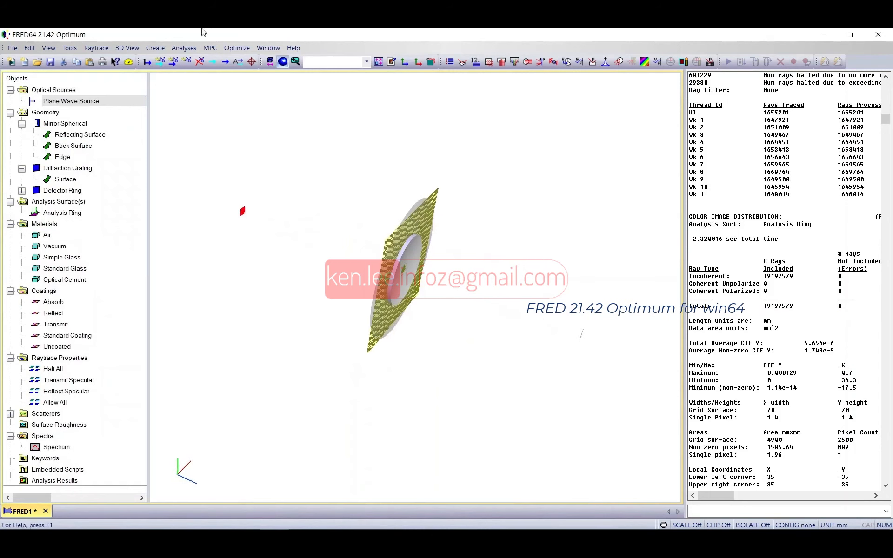
click(50, 105)
double_click(50, 105)
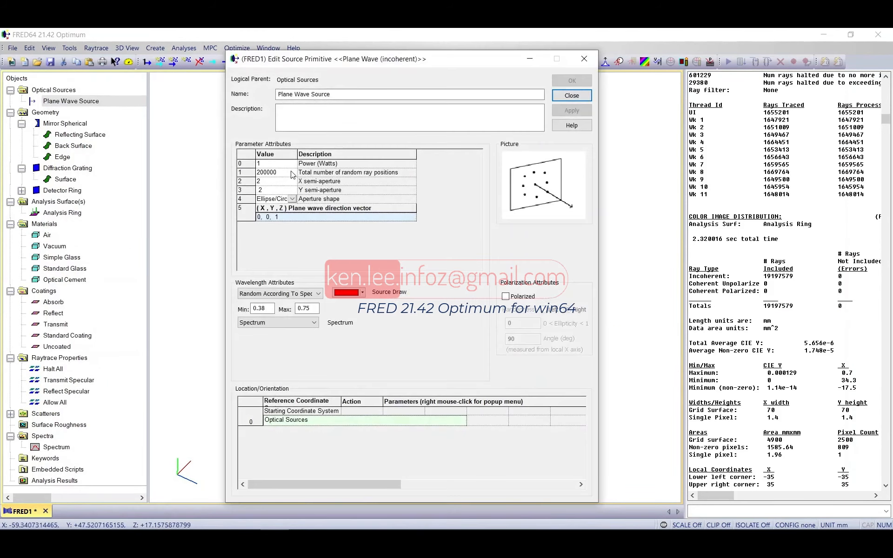
double_click(271, 173)
text(42)
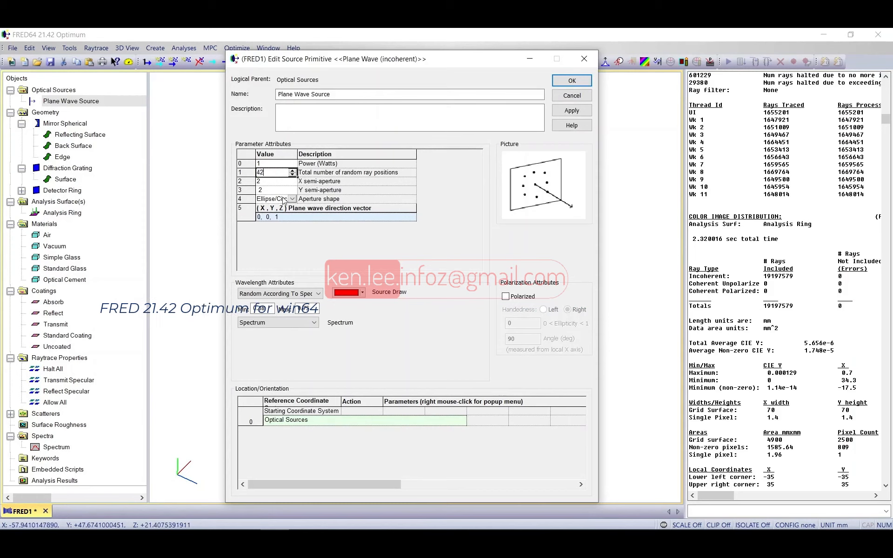
click(572, 95)
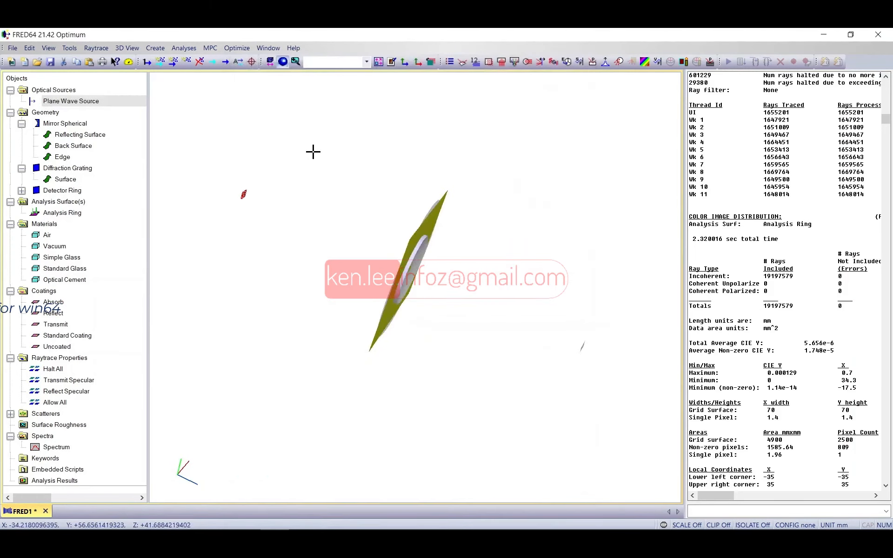
Trace and render the reduced set of source rays through the complete mirror and grating system.
click(174, 66)
mouse_move(578, 319)
mouse_down()
mouse_move(319, 260)
mouse_move(221, 273)
mouse_move(484, 242)
mouse_move(329, 318)
mouse_move(414, 319)
mouse_move(339, 319)
mouse_move(530, 302)
mouse_move(381, 359)
mouse_move(506, 339)
mouse_move(492, 322)
mouse_up()
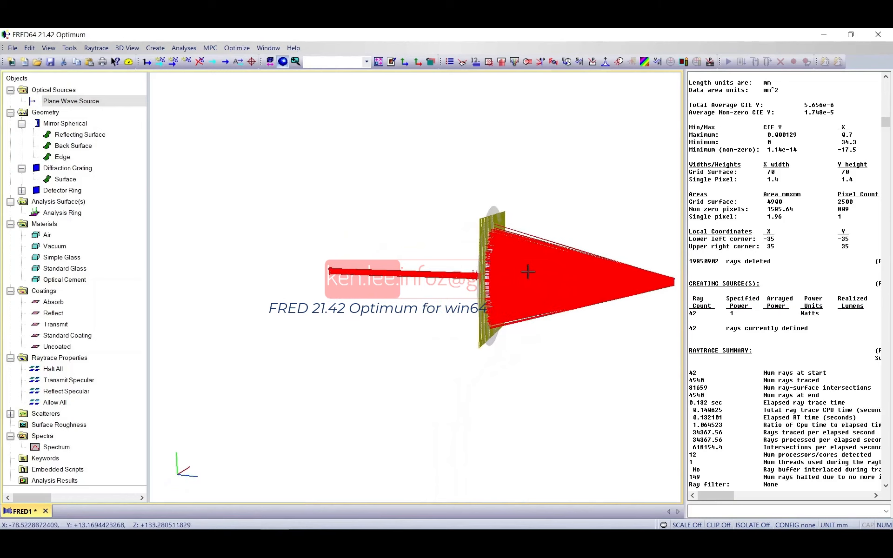
drag(528, 272, 357, 232)
click(55, 448)
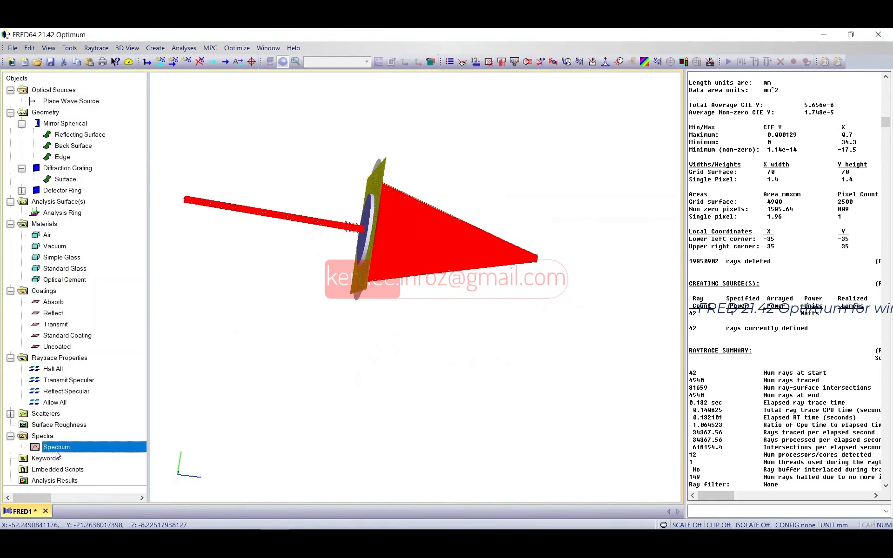
click(70, 101)
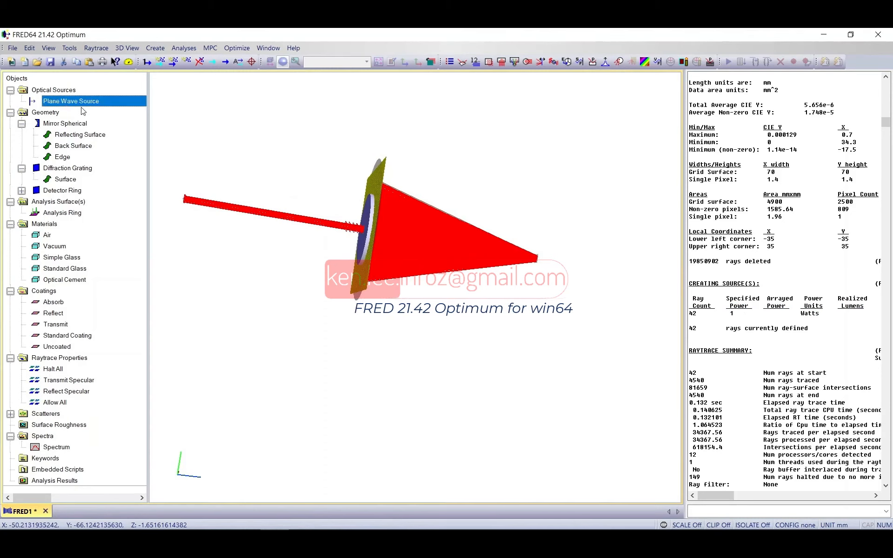
click(65, 124)
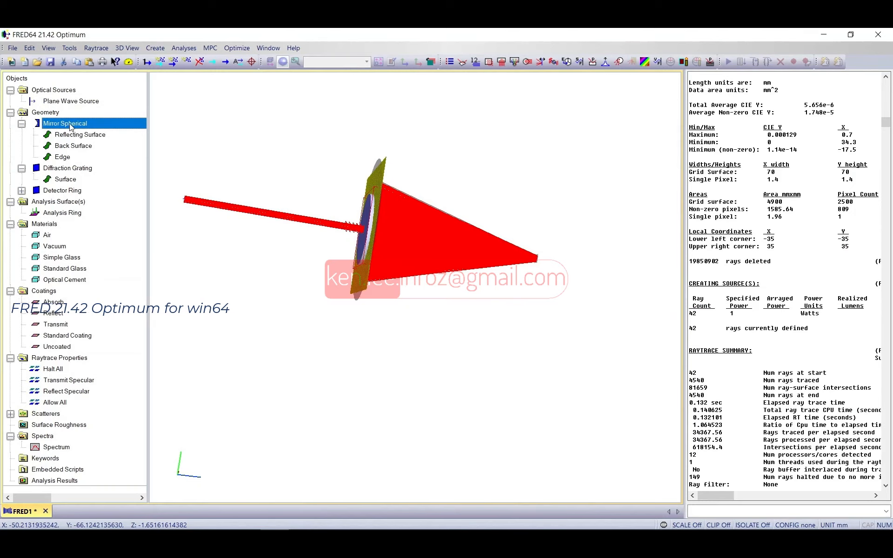
click(74, 169)
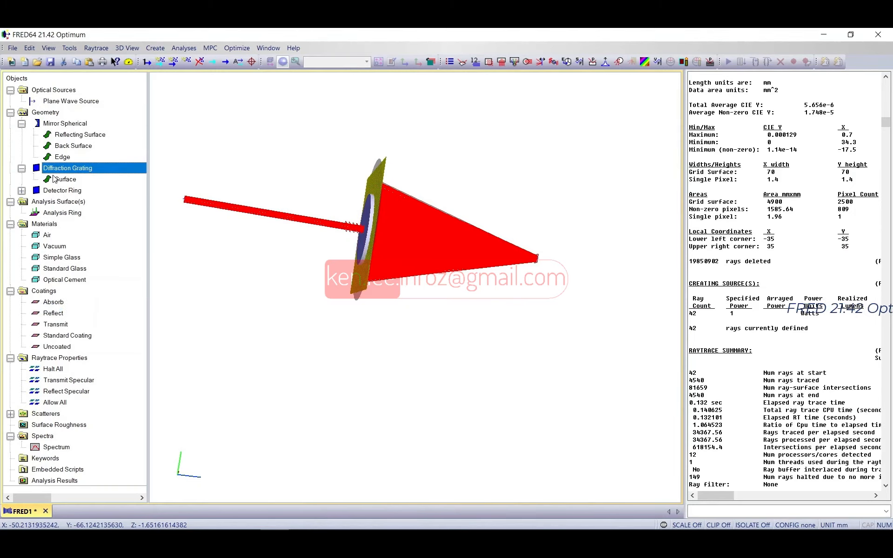
click(61, 181)
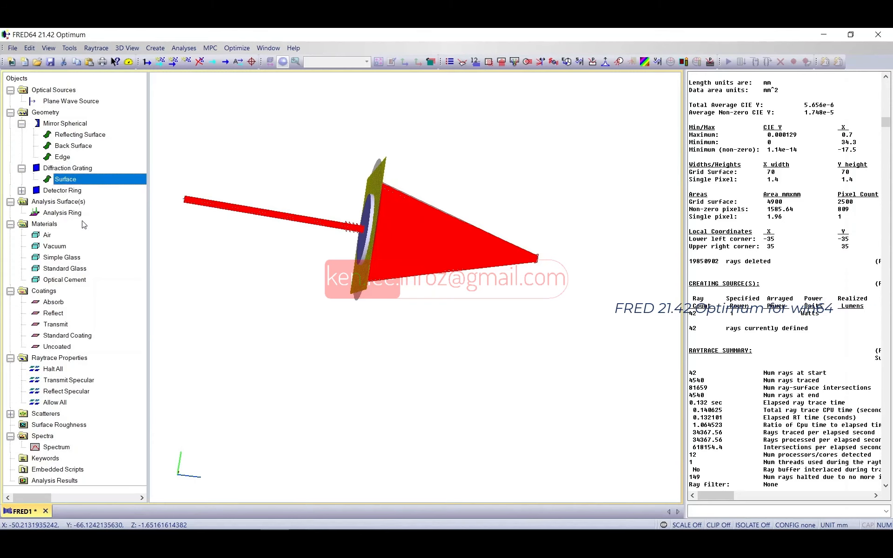
drag(465, 263, 423, 259)
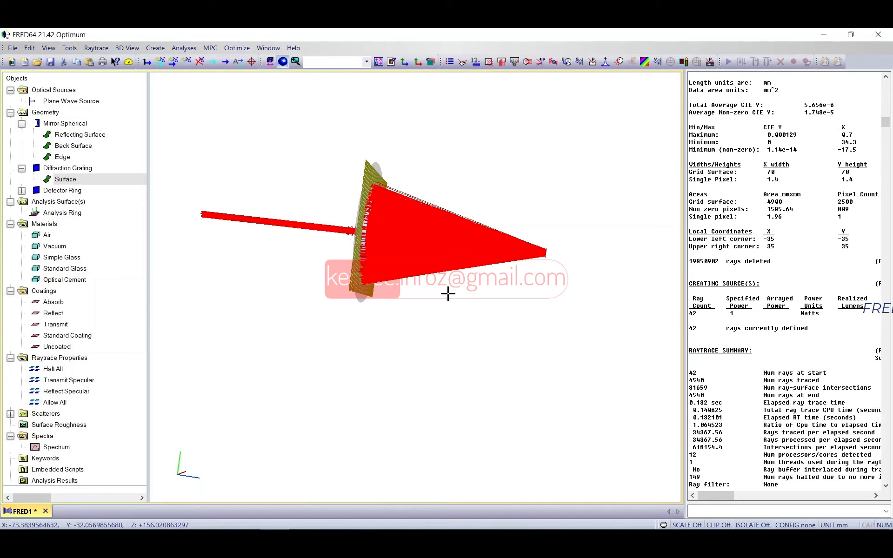
drag(389, 249, 346, 257)
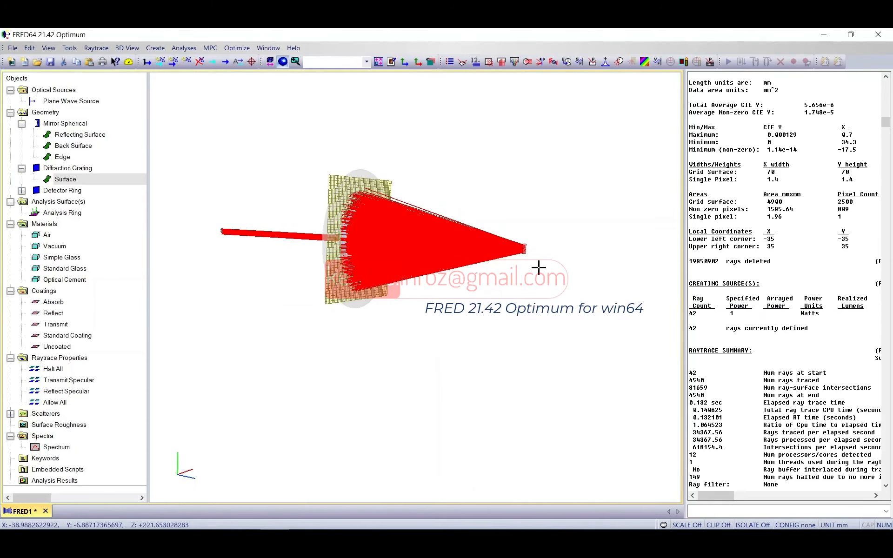